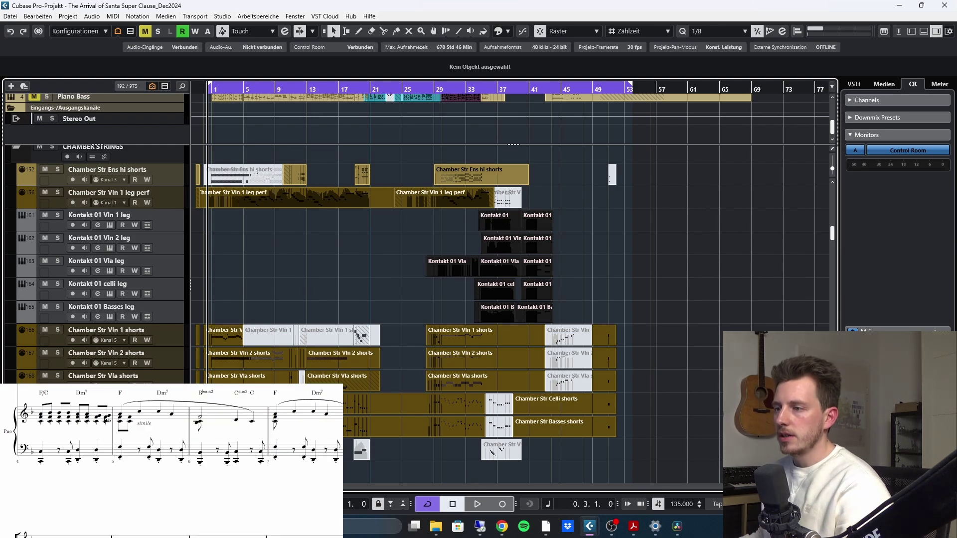
# Look over the string tracks and play the full arrangement from the beginning up to bar 13
pyautogui.press('h')
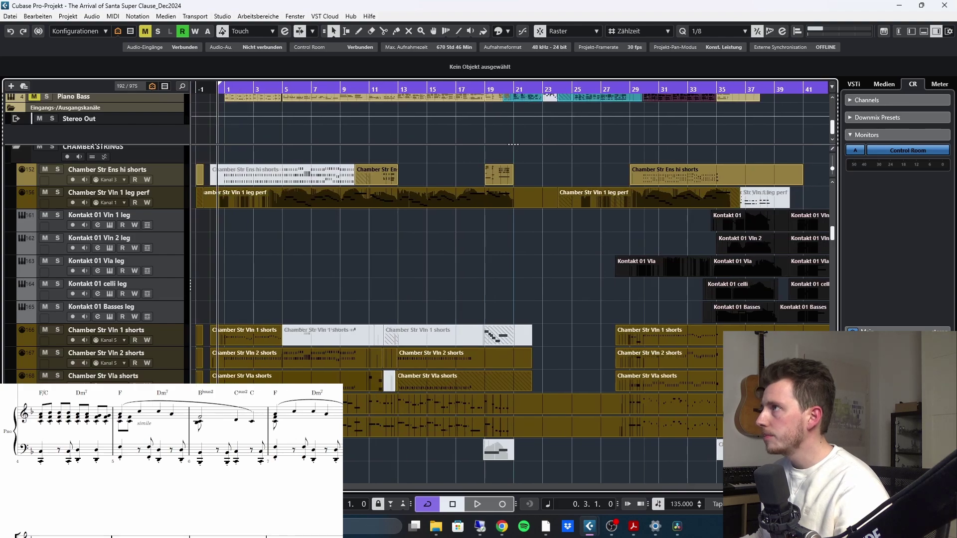
pyautogui.scroll(-4, 233, 187)
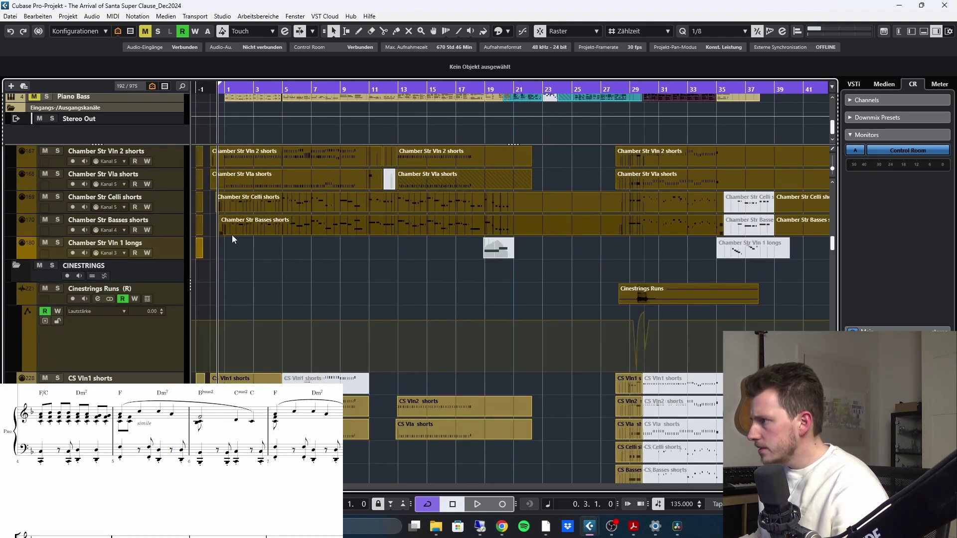
pyautogui.scroll(2, 232, 239)
pyautogui.scroll(-6, 272, 224)
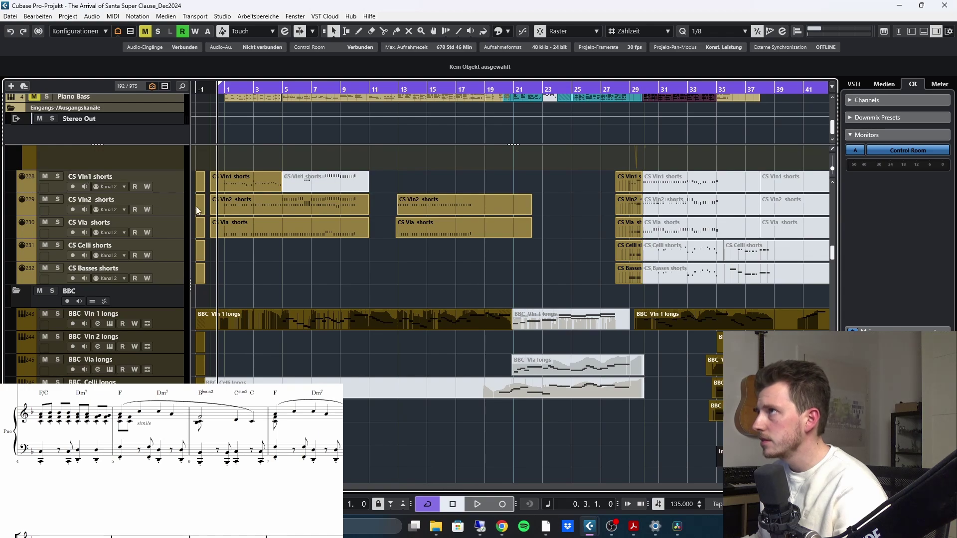
pyautogui.scroll(-3, 263, 190)
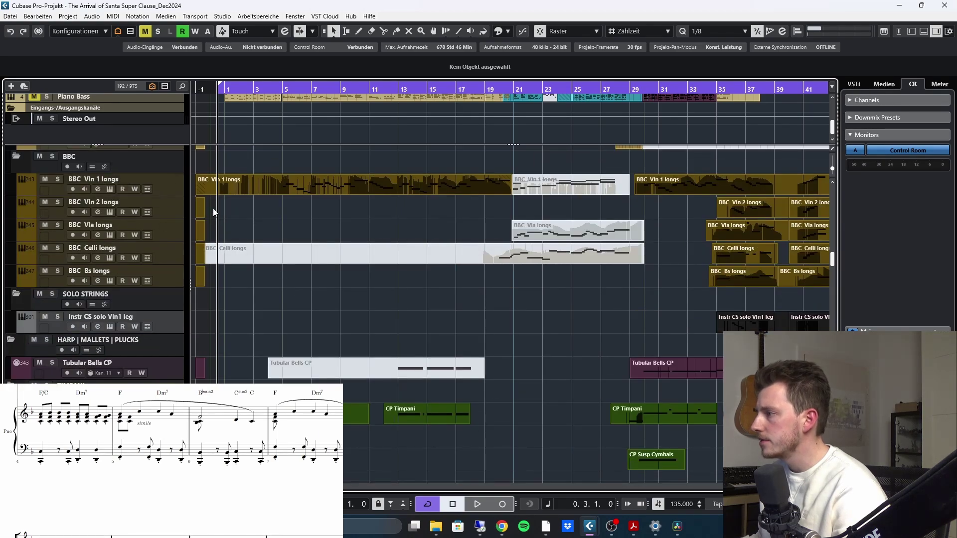
pyautogui.scroll(2, 287, 209)
pyautogui.scroll(3, 308, 260)
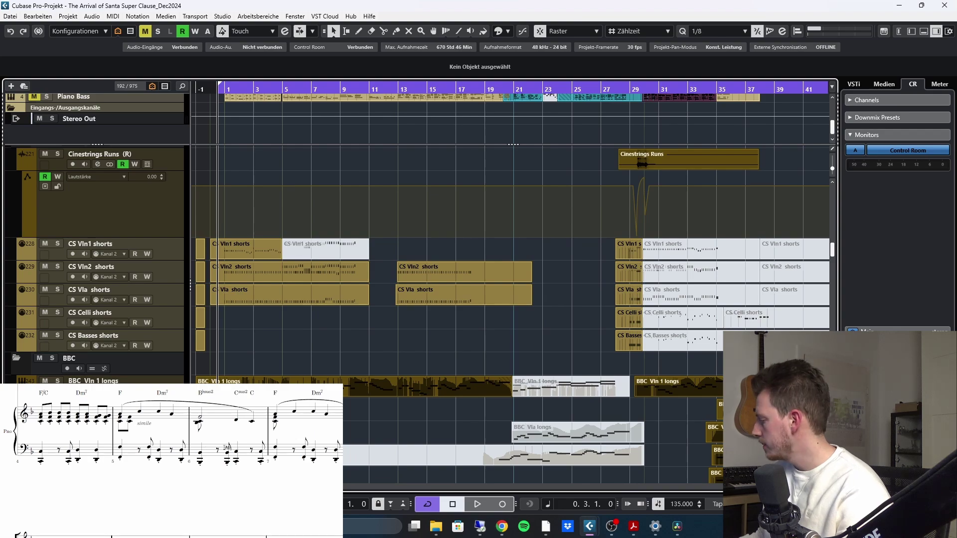
pyautogui.press('space')
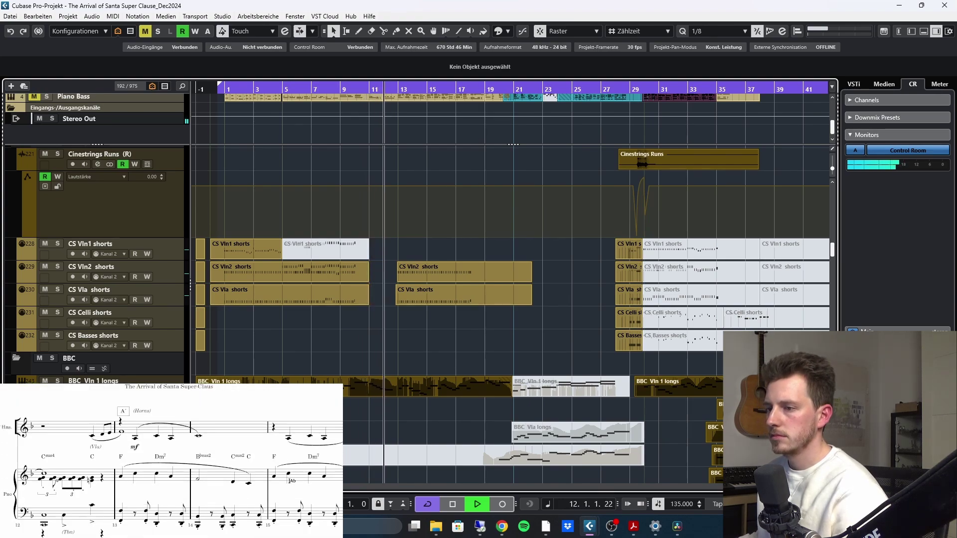
pyautogui.press('space')
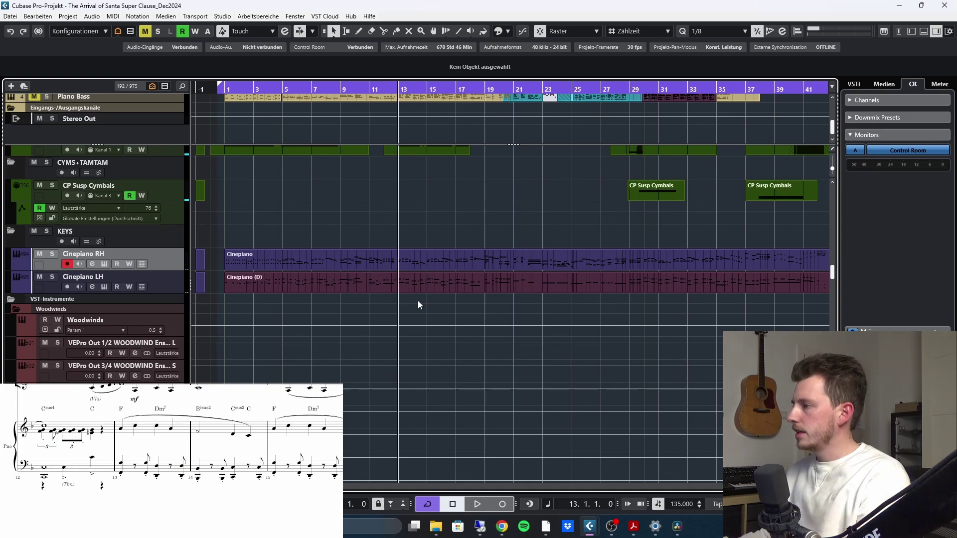
# Solo the BBC WOODWINDS folder and play the woodwinds from bar 5
pyautogui.scroll(10, 418, 302)
pyautogui.scroll(5, 418, 301)
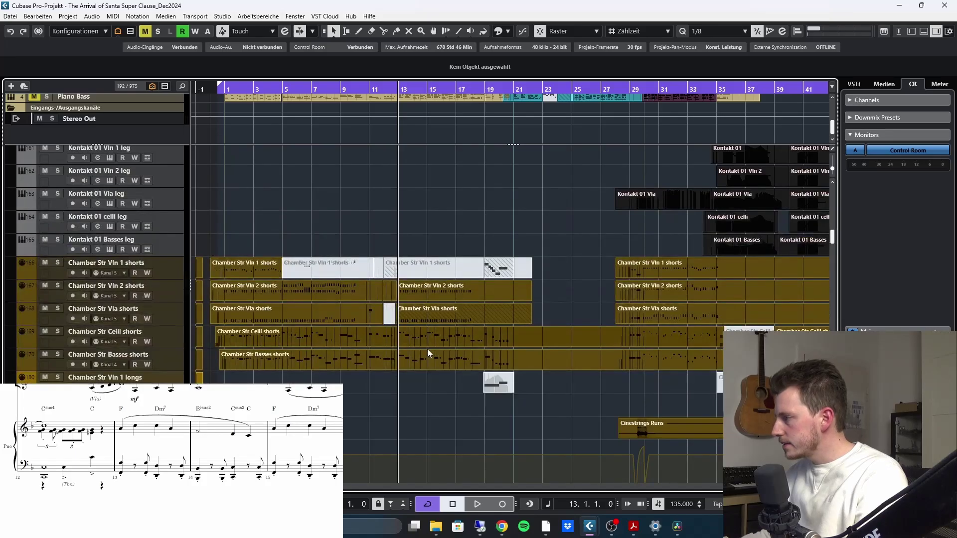
pyautogui.scroll(-10, 427, 351)
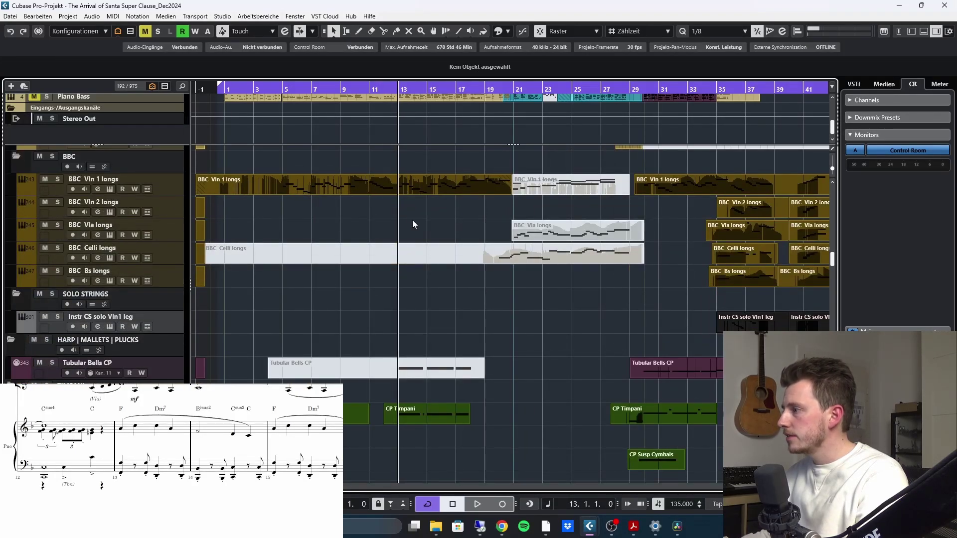
pyautogui.scroll(15, 393, 232)
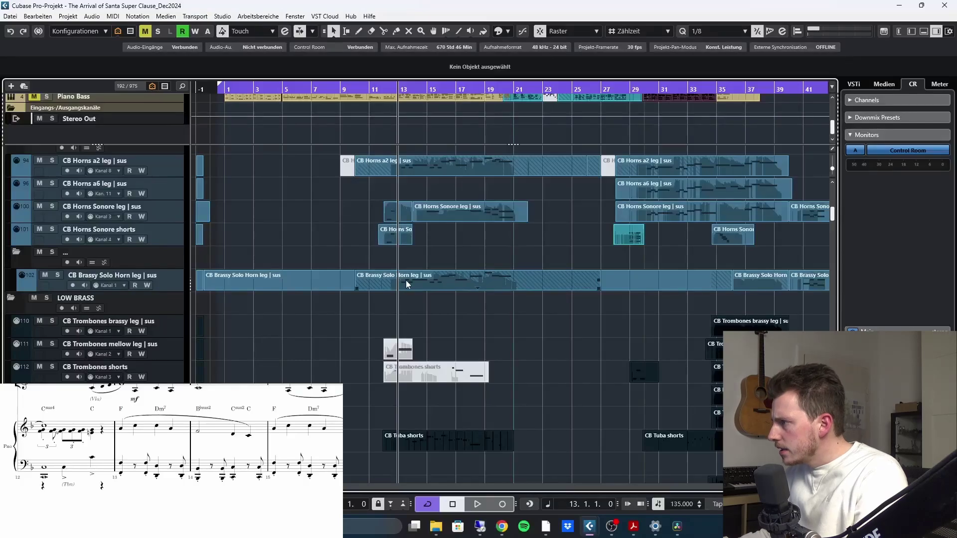
pyautogui.scroll(8, 406, 280)
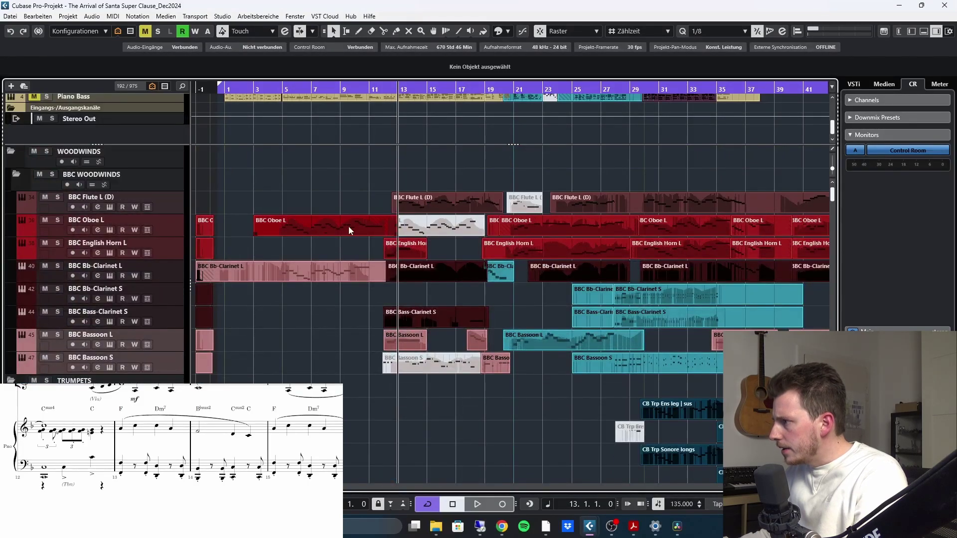
pyautogui.click(286, 89)
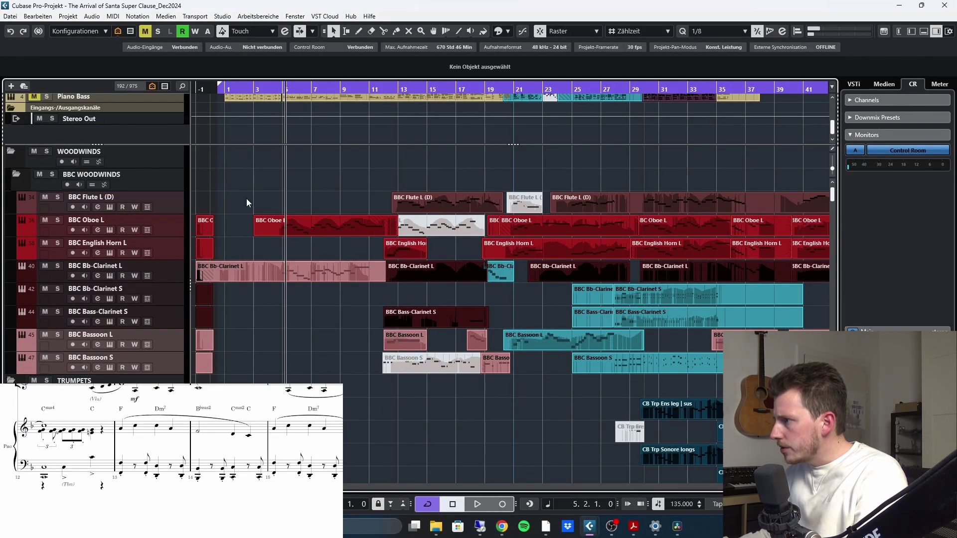
pyautogui.click(52, 174)
pyautogui.press('space')
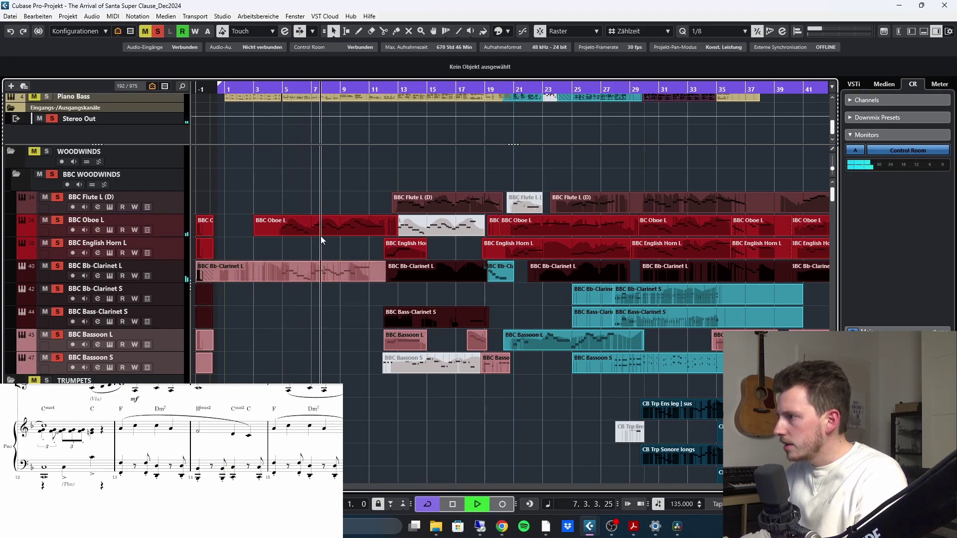
# Solo the BBC Vln 1 longs track during playback, listen to its melody, and stop playback
pyautogui.scroll(-10, 342, 333)
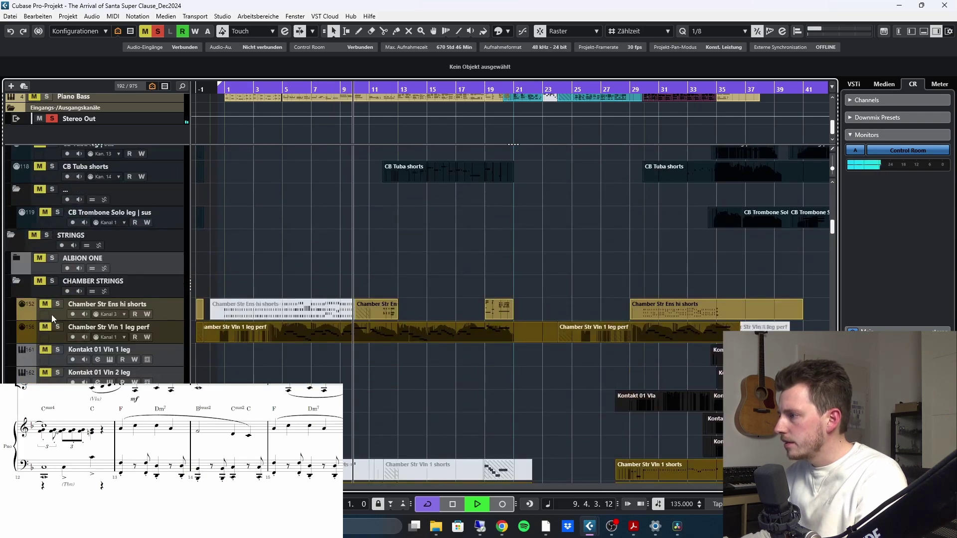
pyautogui.scroll(-5, 46, 329)
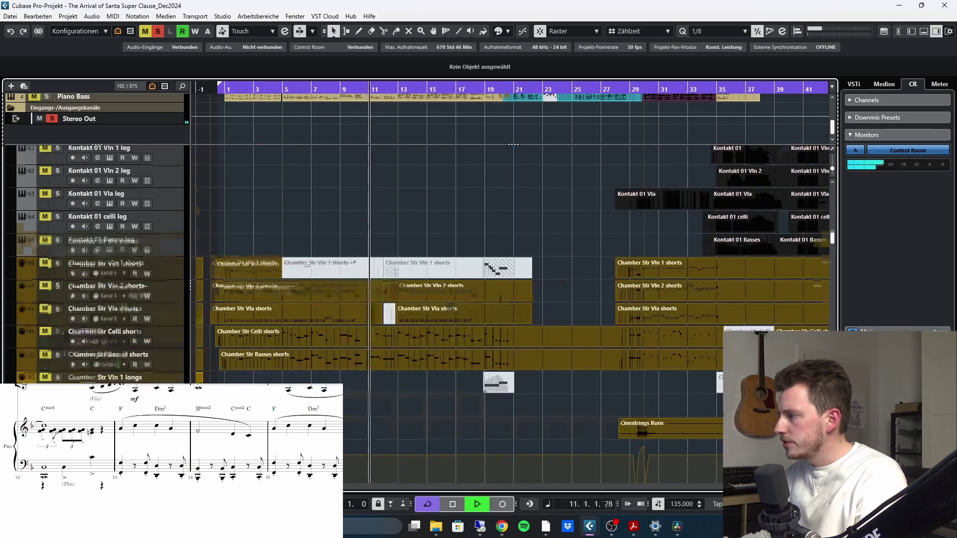
pyautogui.scroll(3, 175, 264)
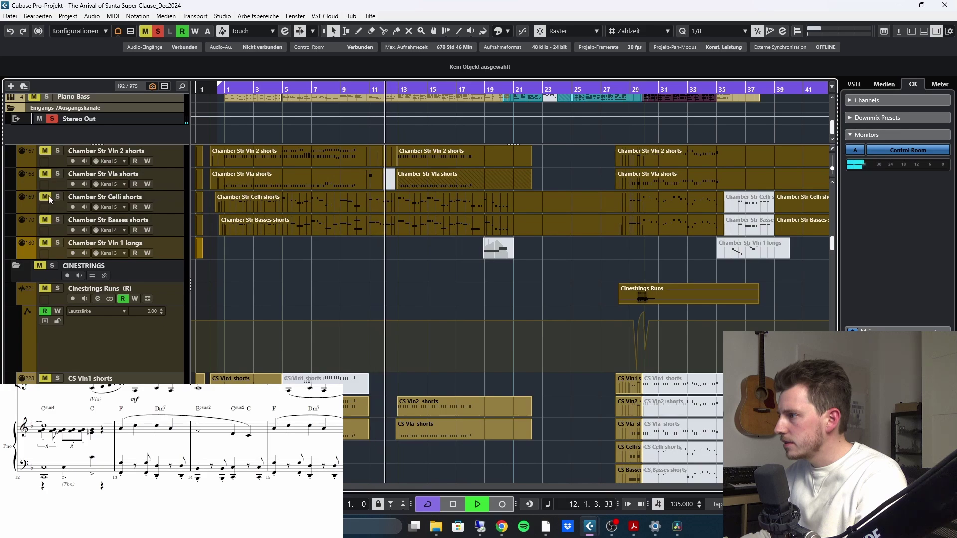
pyautogui.scroll(-10, 65, 189)
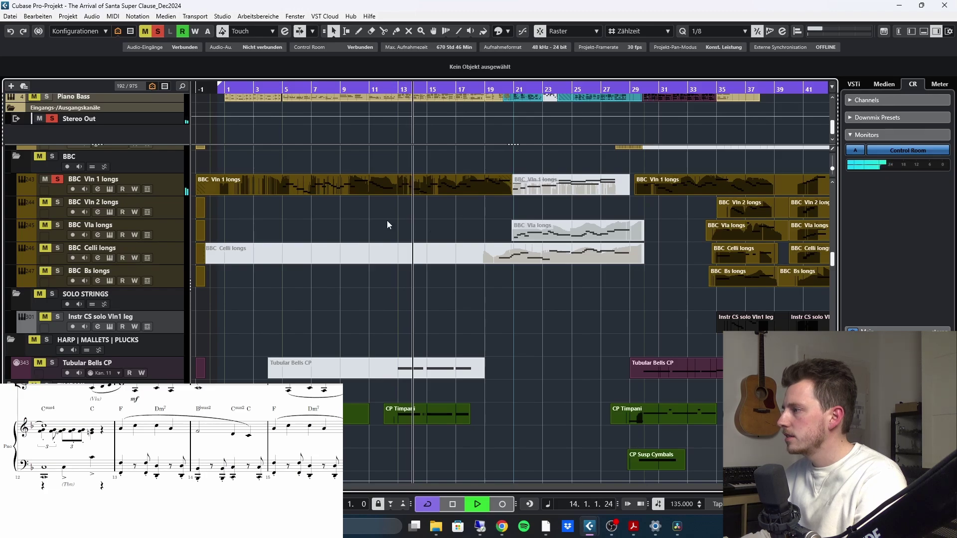
pyautogui.press('f')
pyautogui.scroll(5, 325, 229)
pyautogui.press('space')
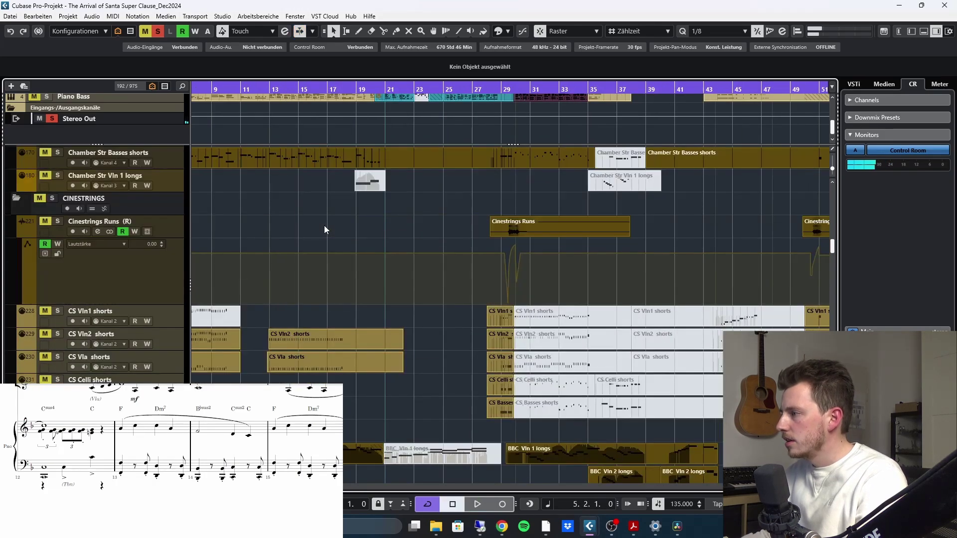
# Clear all solo states and play the full arrangement from 10.4.1 through the section around bar 20
pyautogui.click(160, 31)
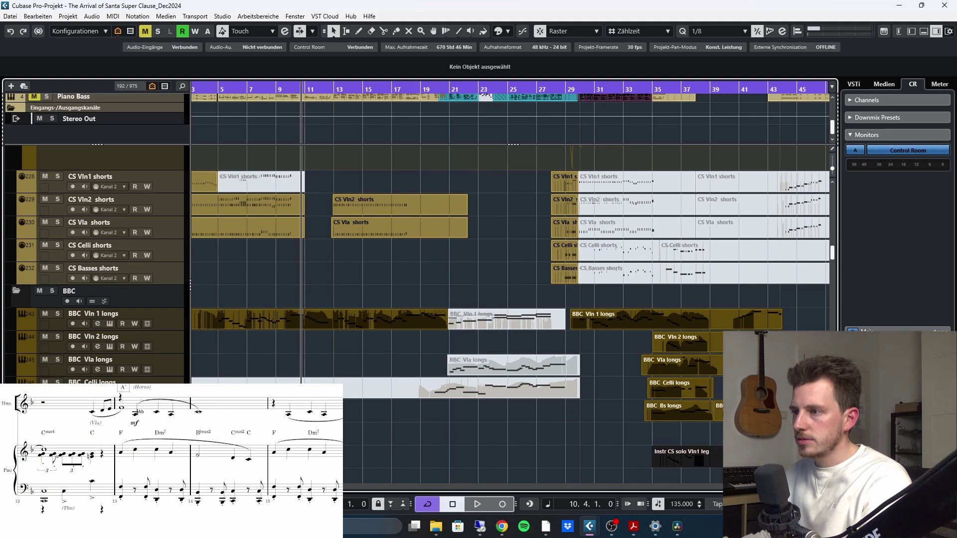
pyautogui.press('space')
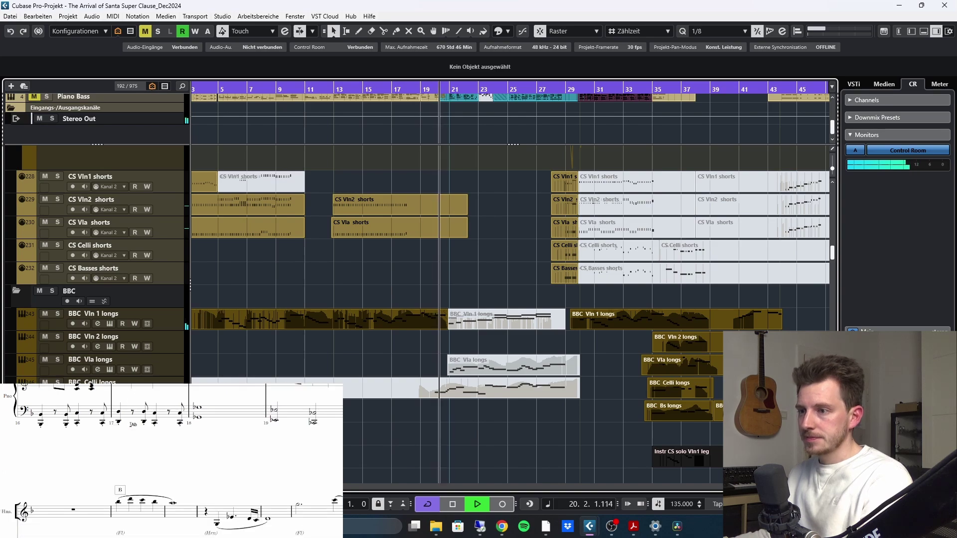
pyautogui.press('space')
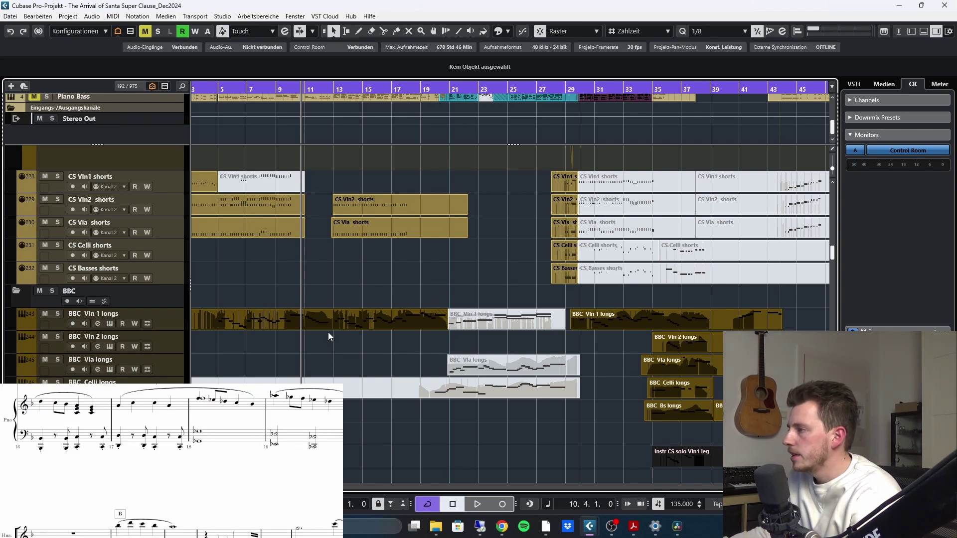
# Solo the HORNS folder and place the playback position at 12.4.1, just before the horn melody
pyautogui.scroll(10, 336, 331)
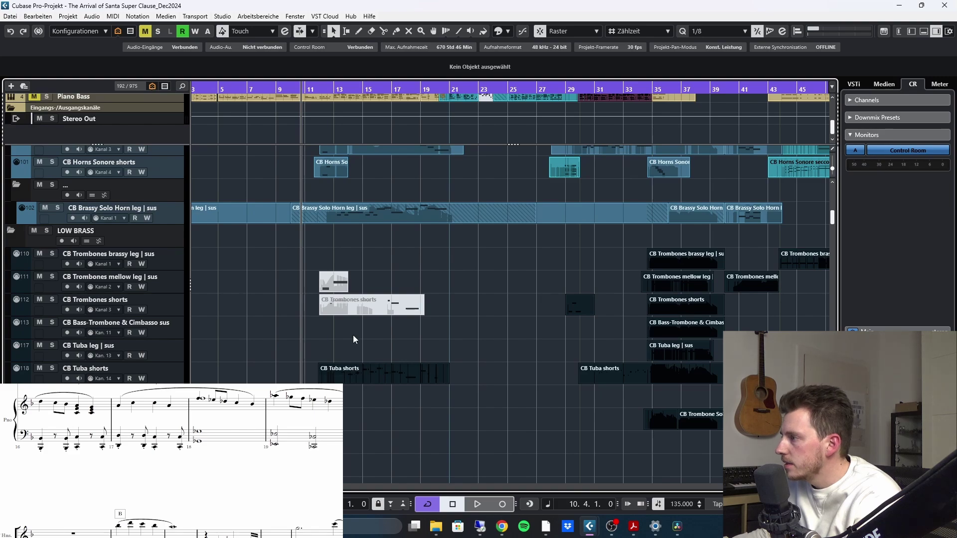
pyautogui.scroll(3, 354, 339)
pyautogui.scroll(3, 339, 210)
pyautogui.press('s')
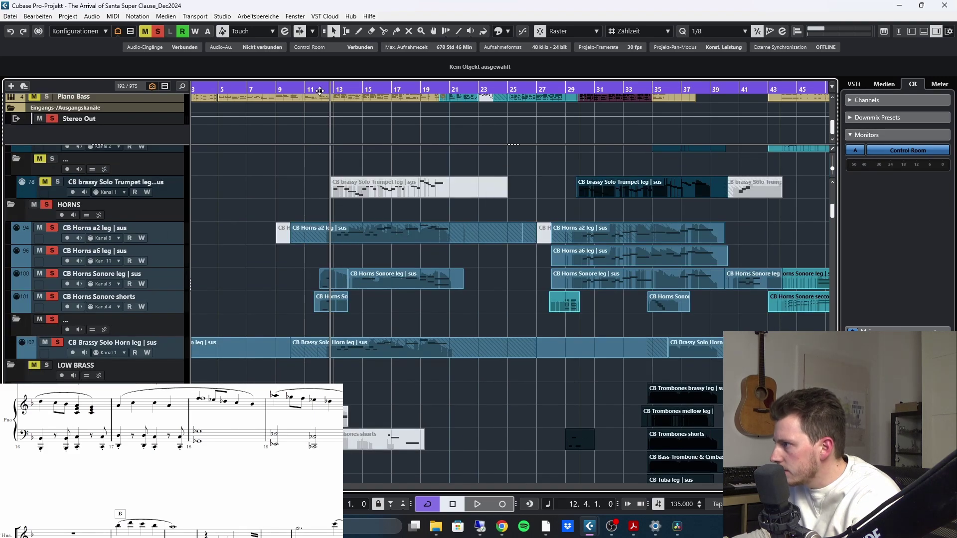
pyautogui.moveTo(319, 90); pyautogui.dragTo(332, 262)
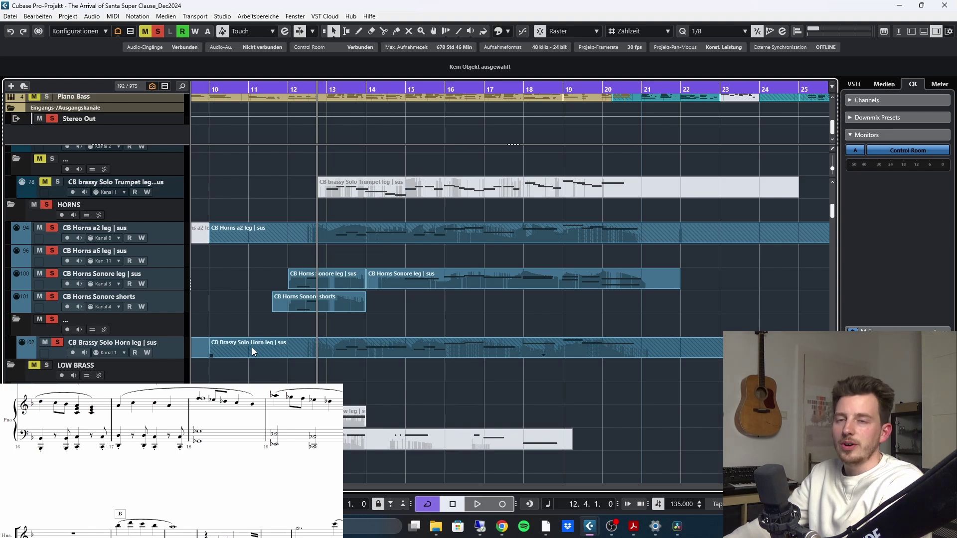
# Open the CB Horns a2 and CB Horns Sonore leg | sus parts together in the note editor and play them from 12.4.1
pyautogui.press('space')
pyautogui.click(493, 278)
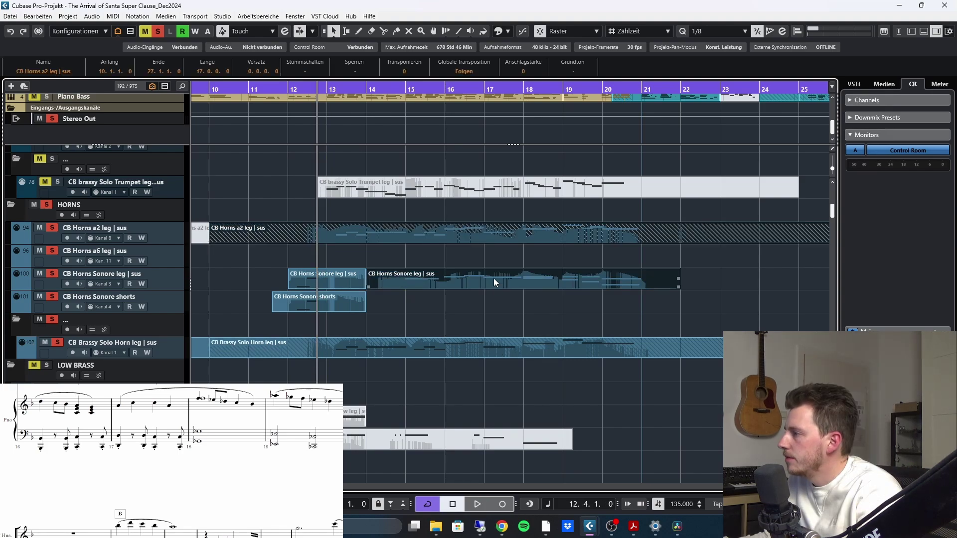
pyautogui.press('space')
pyautogui.hscroll(10, 212, 407)
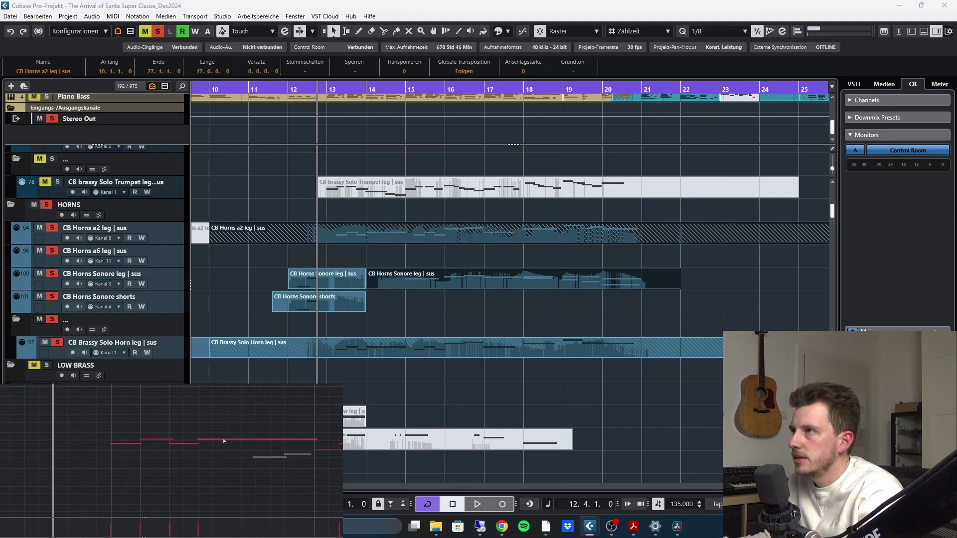
pyautogui.press('space')
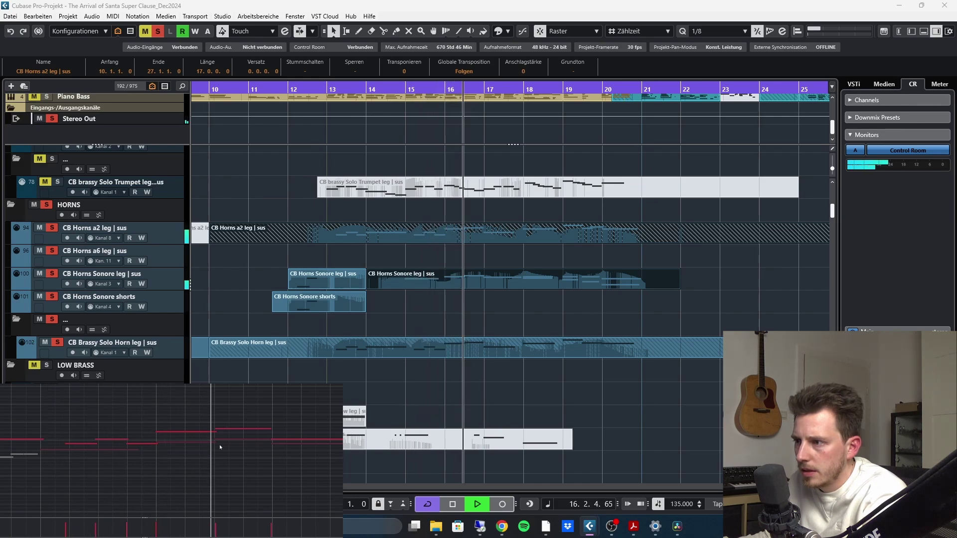
pyautogui.press('space')
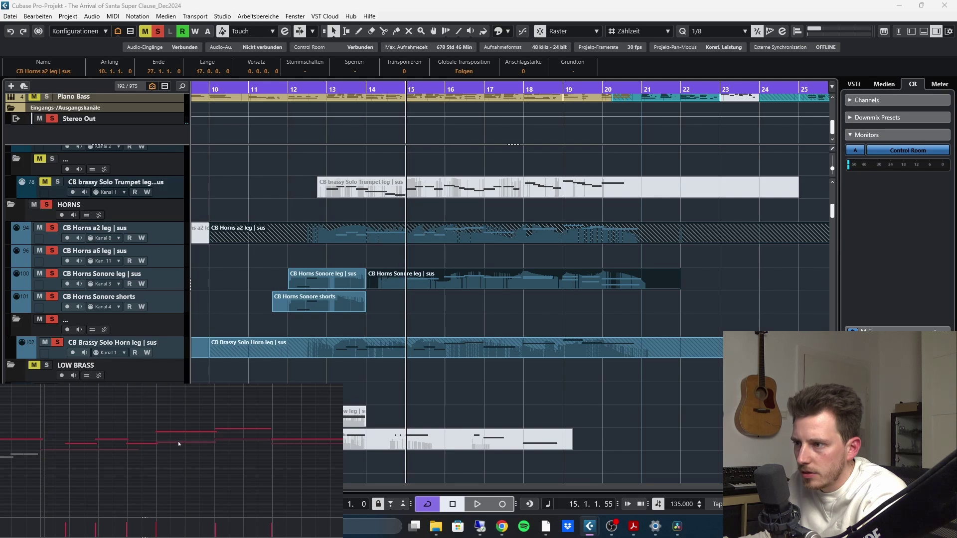
# Examine the overlapping horn notes around bar 16 in the note editor and add the CB Brassy Solo Horn part to the selection
pyautogui.scroll(5, 175, 455)
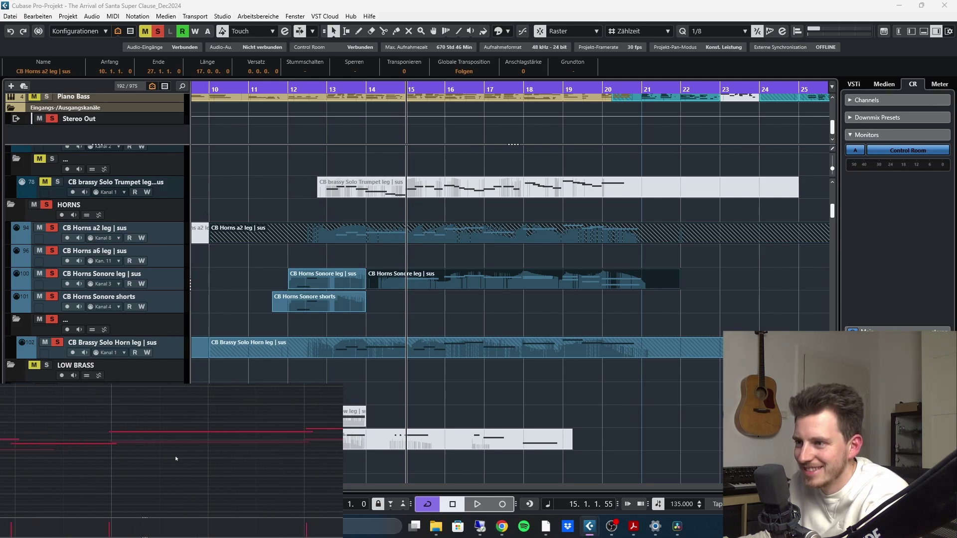
pyautogui.click(127, 442)
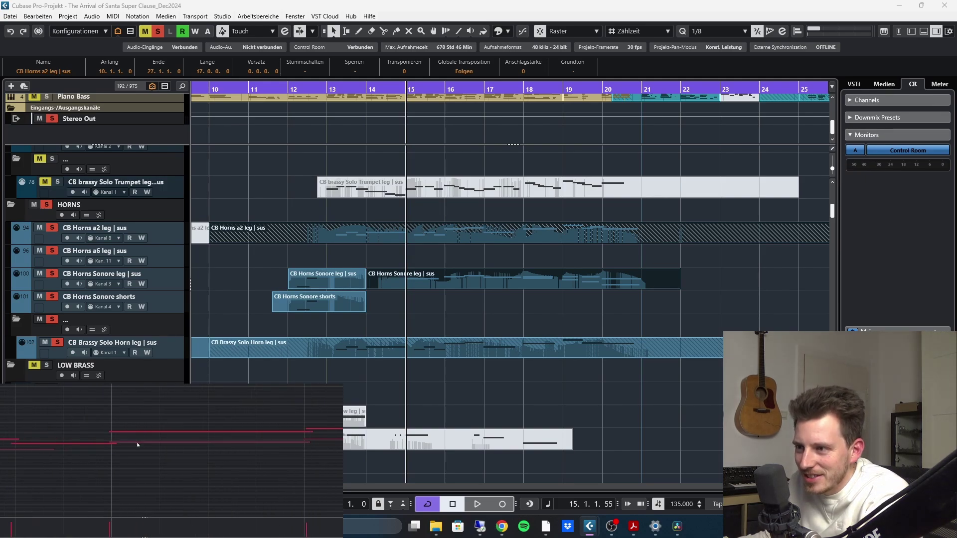
pyautogui.click(138, 445)
pyautogui.click(471, 348)
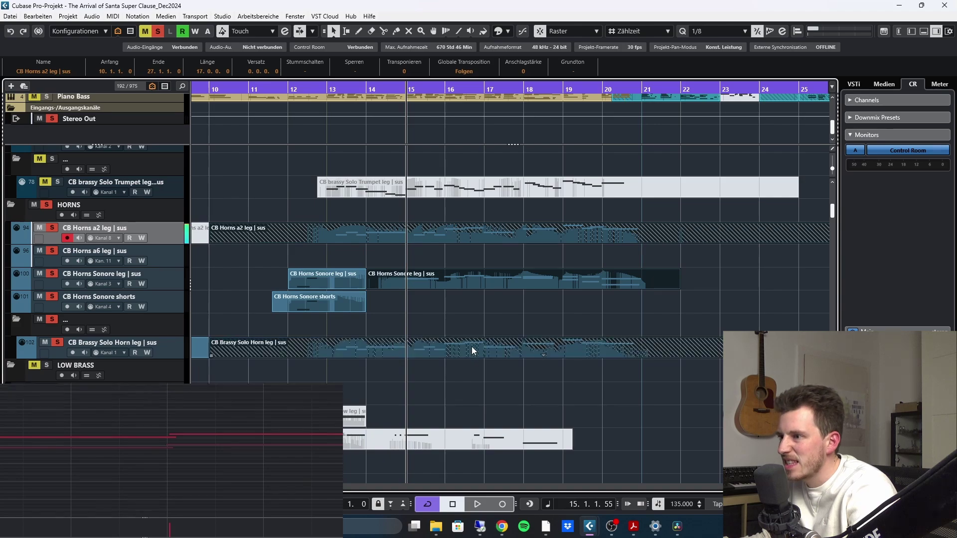
# Solo the BBC WOODWINDS folder, open the flute and Bb-clarinet parts starting around bar 12 in the note editor, and play them from 12.4.1
pyautogui.scroll(-4, 114, 463)
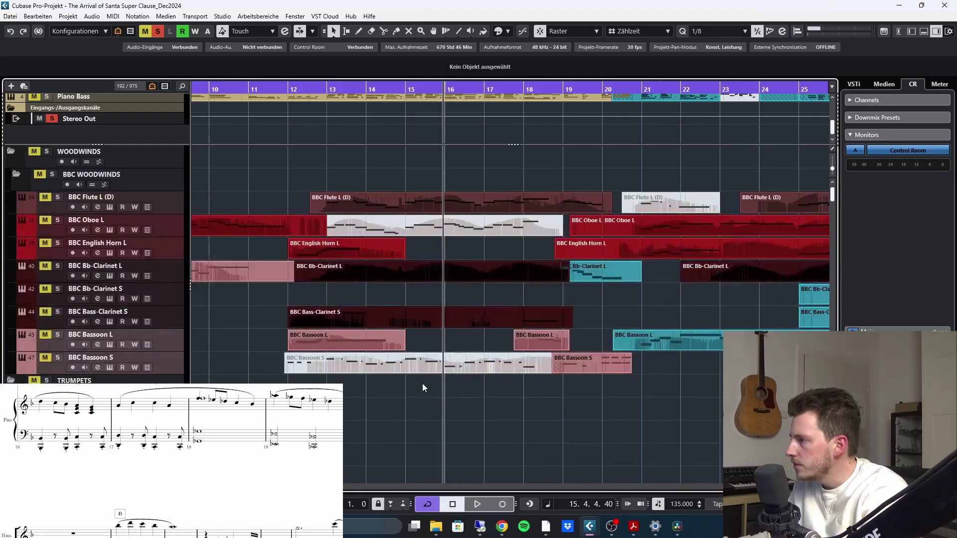
pyautogui.scroll(2, 381, 387)
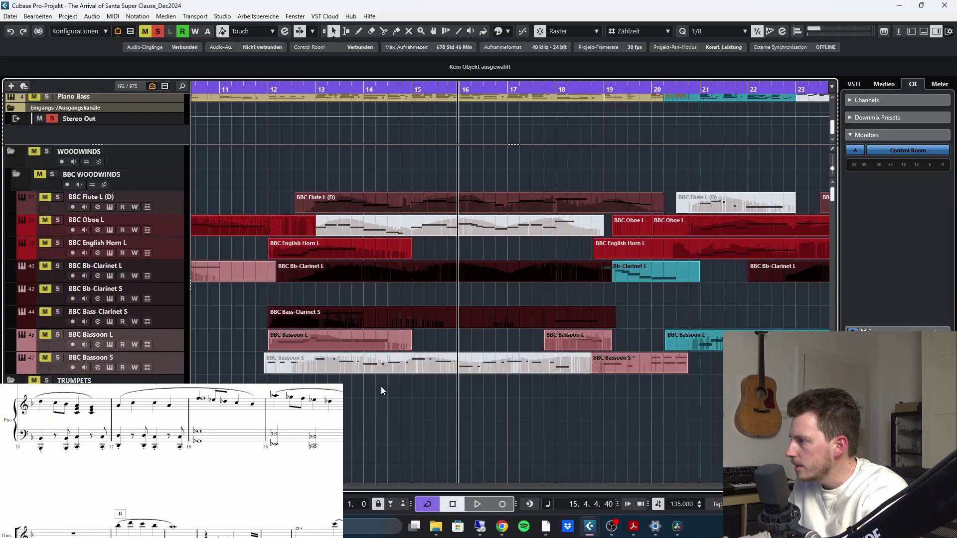
pyautogui.click(270, 214)
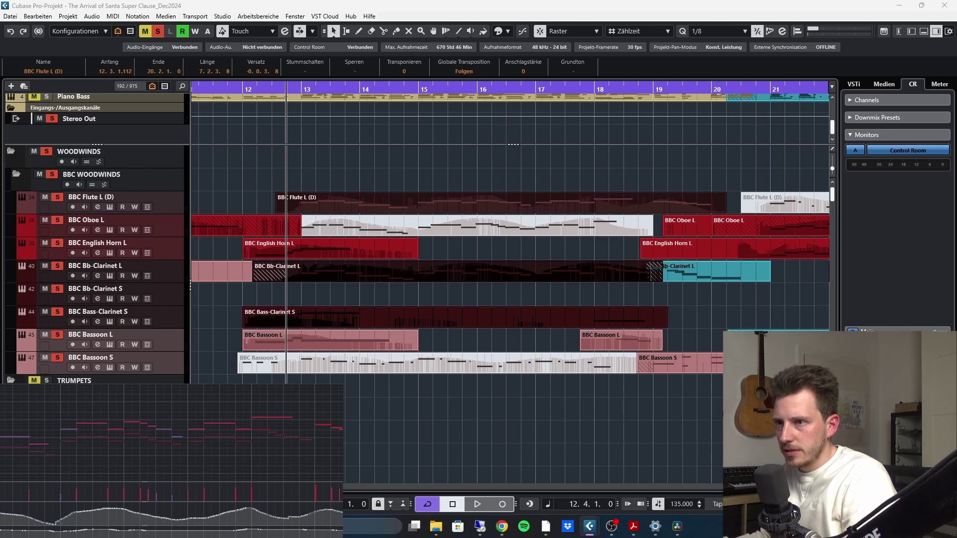
pyautogui.press('space')
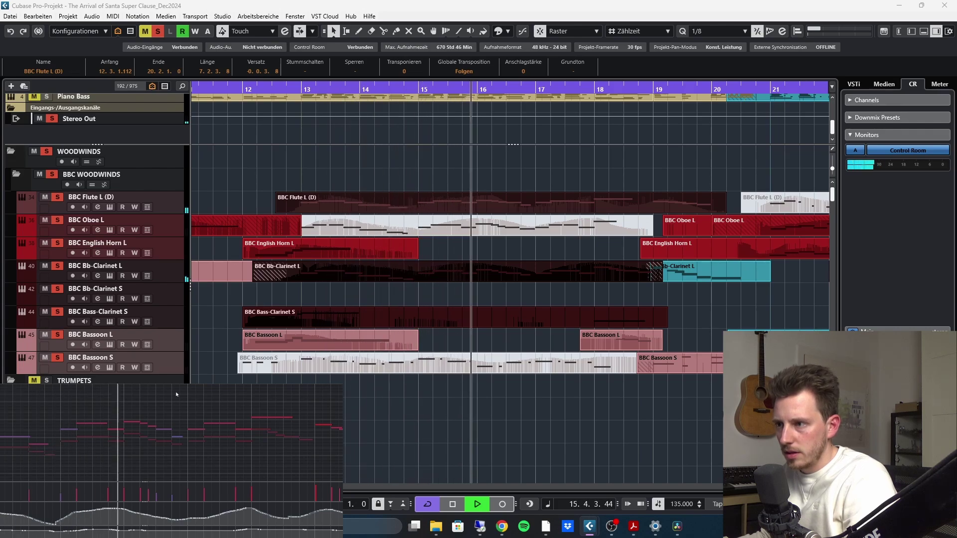
# Stop the woodwind playback and deselect the flute and clarinet parts
pyautogui.press('space')
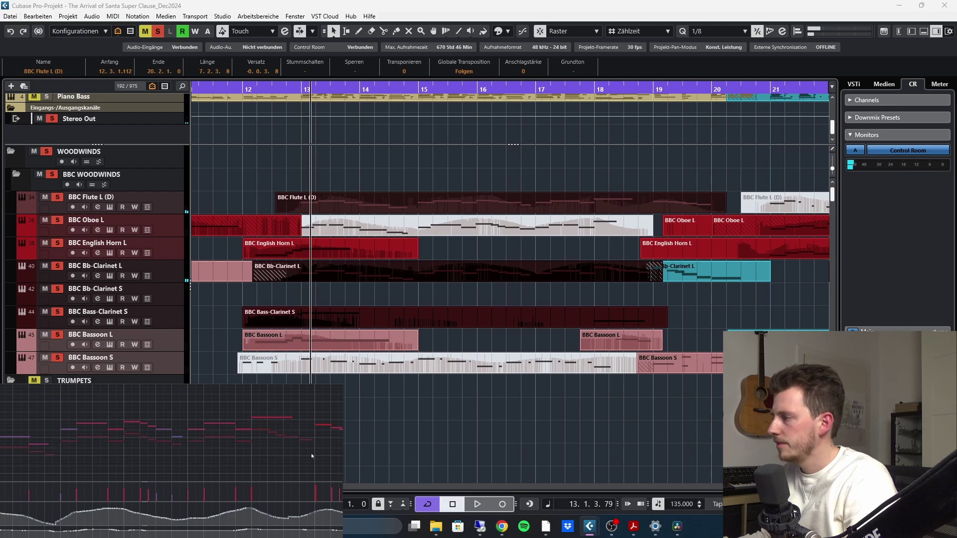
pyautogui.click(420, 406)
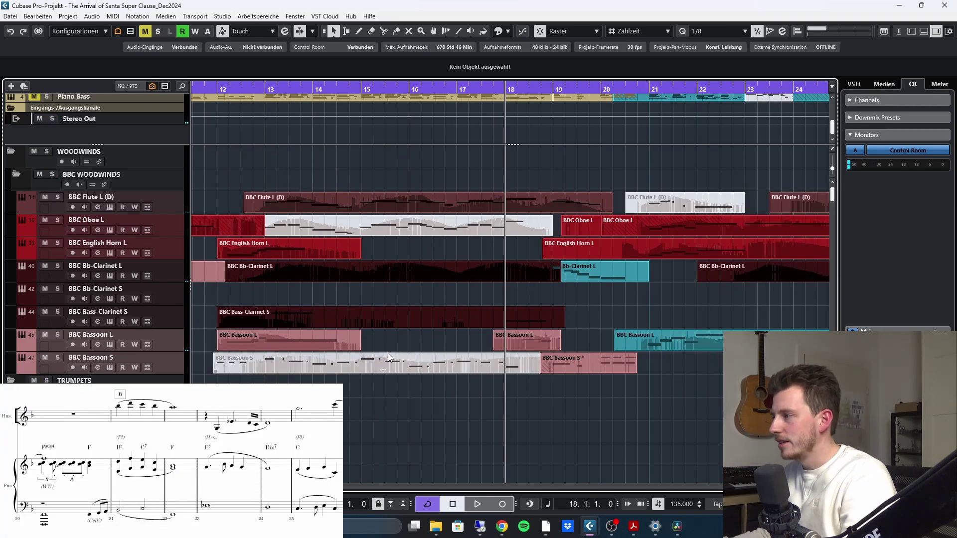
# Play the full arrangement from 3.2.1 with the harp, bells and metals tracks in view, following the playback position, and stop it
pyautogui.scroll(-10, 369, 403)
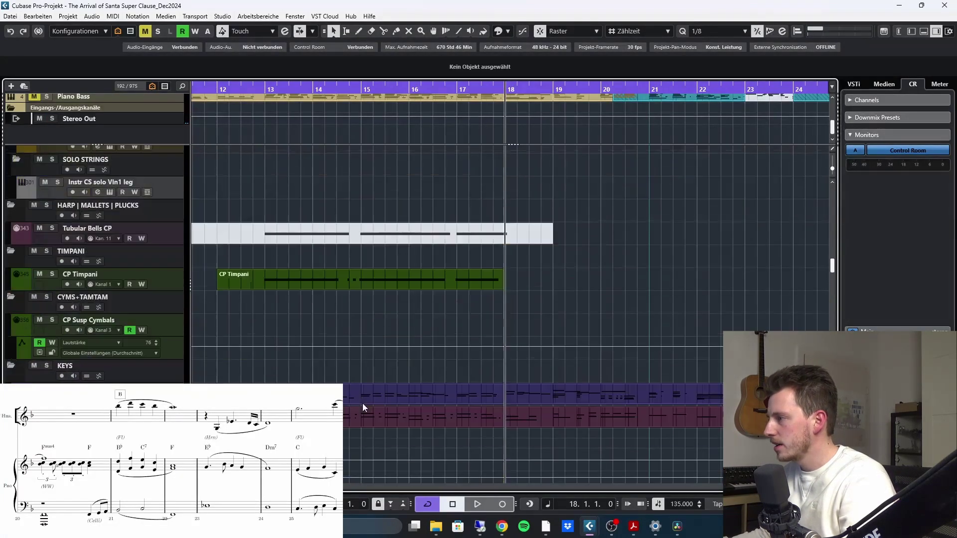
pyautogui.hscroll(-8, 362, 402)
pyautogui.scroll(-15, 344, 334)
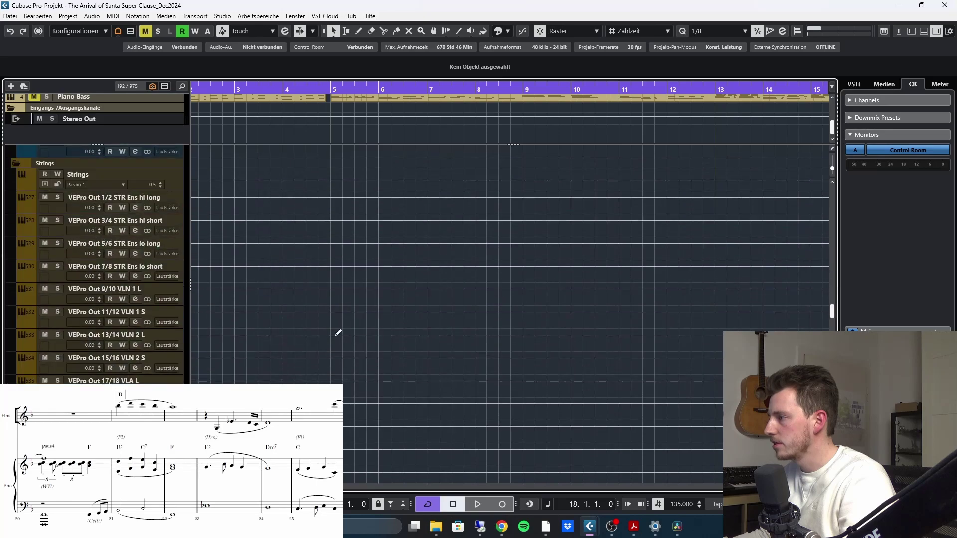
pyautogui.scroll(-20, 335, 335)
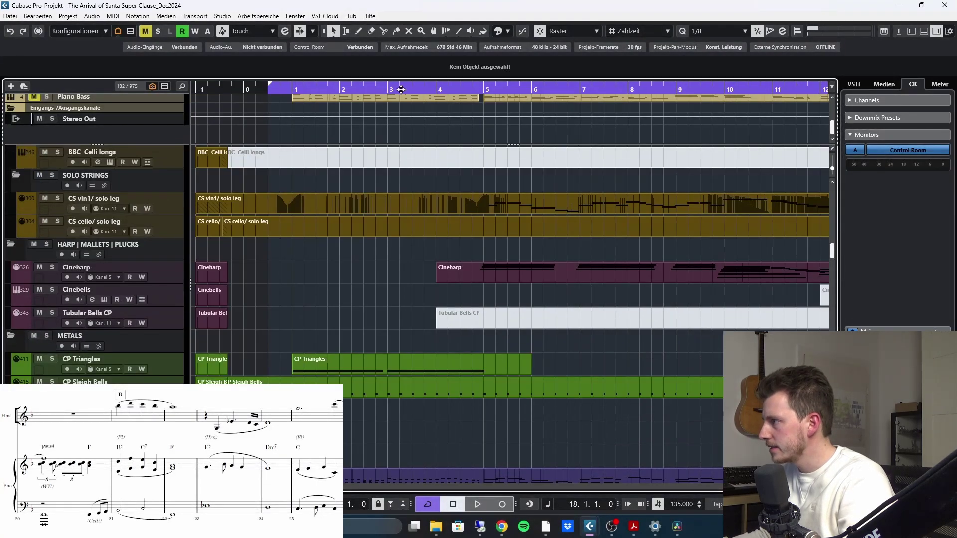
pyautogui.click(401, 89)
pyautogui.press('space')
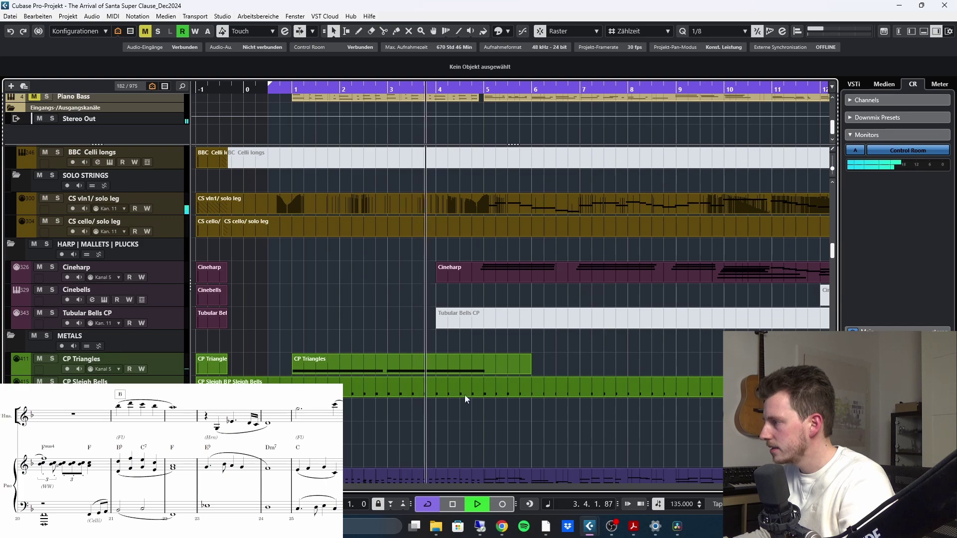
pyautogui.press('f')
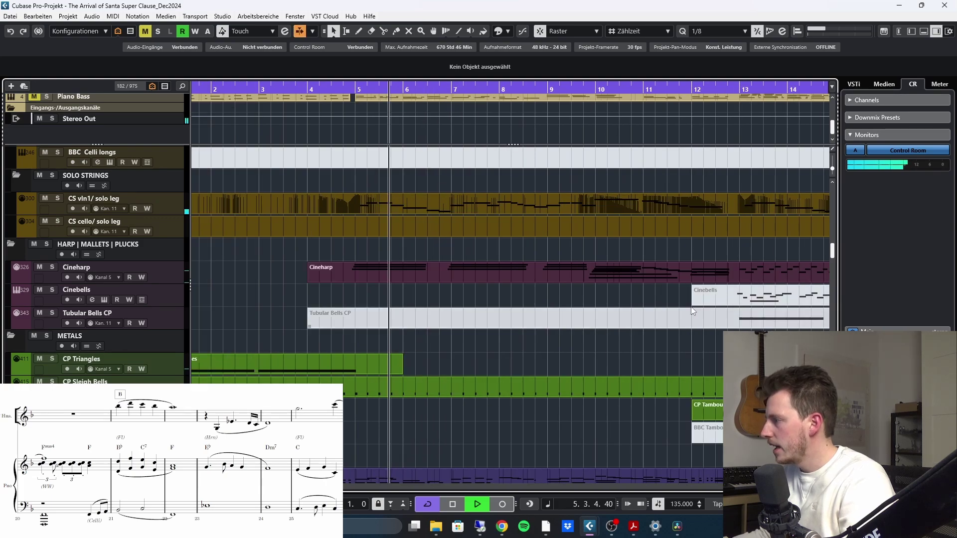
pyautogui.hscroll(-3, 693, 311)
pyautogui.hscroll(6, 630, 403)
pyautogui.press('space')
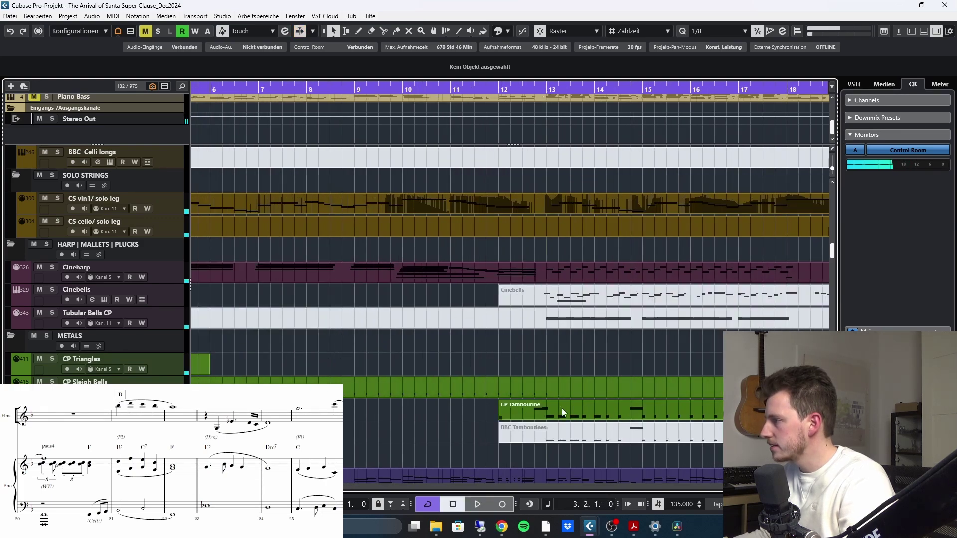
# Play the full arrangement from bar 12, where the Cinebells and tambourine parts start, and stop it around bar 16
pyautogui.click(499, 89)
pyautogui.press('space')
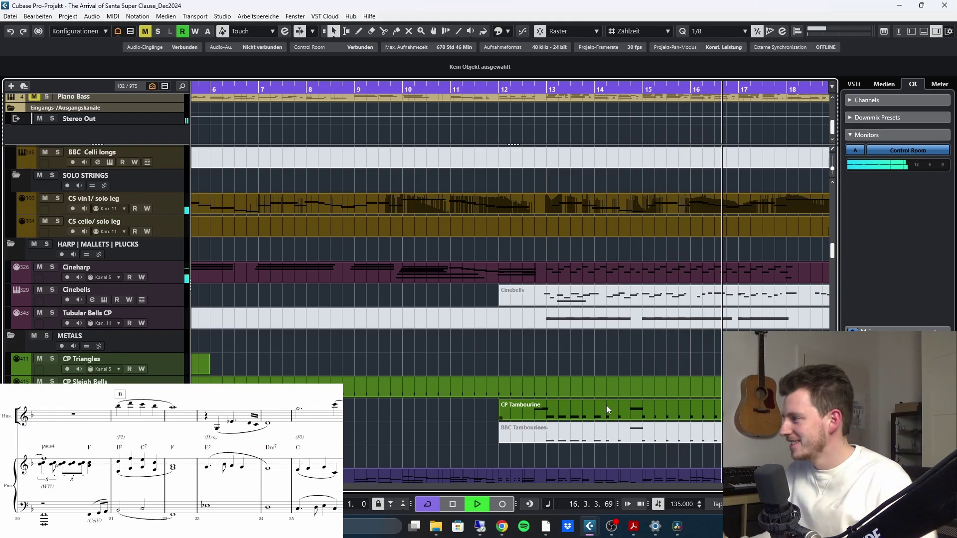
pyautogui.press('space')
# Place the playback position at 4.2.1, near the start of the Cineharp part, and bring the METALS tracks' opening bars into view
pyautogui.scroll(3, 381, 304)
pyautogui.click(303, 88)
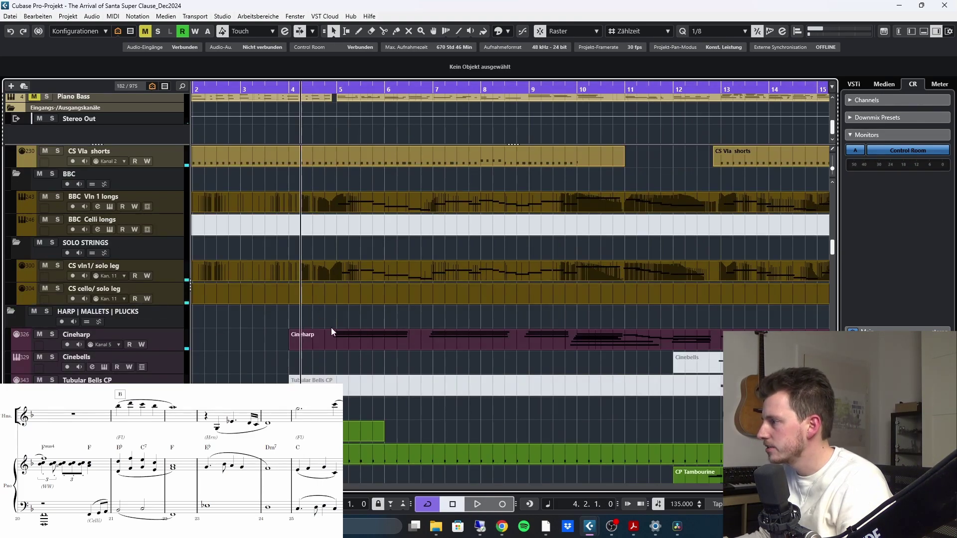
pyautogui.scroll(-5, 330, 363)
pyautogui.scroll(8, 331, 363)
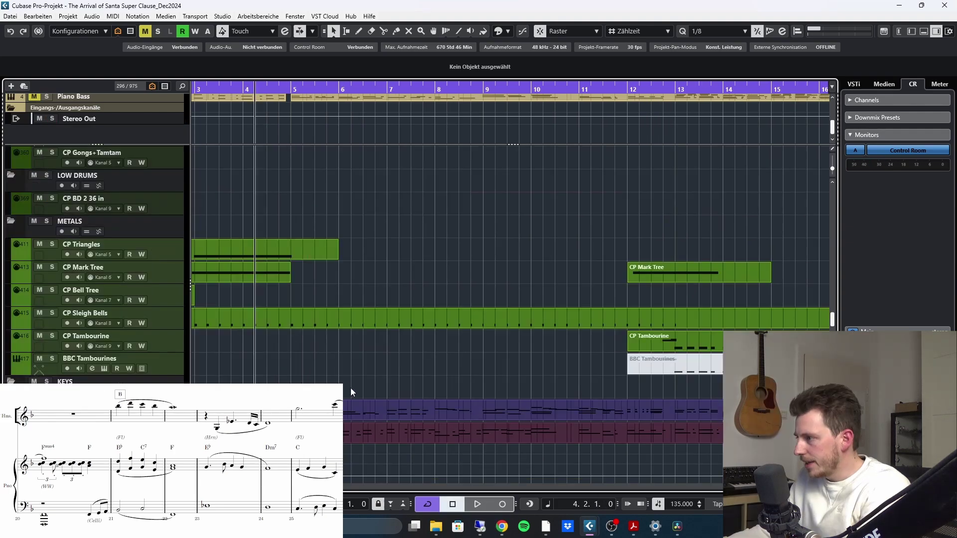
pyautogui.hscroll(-3, 345, 379)
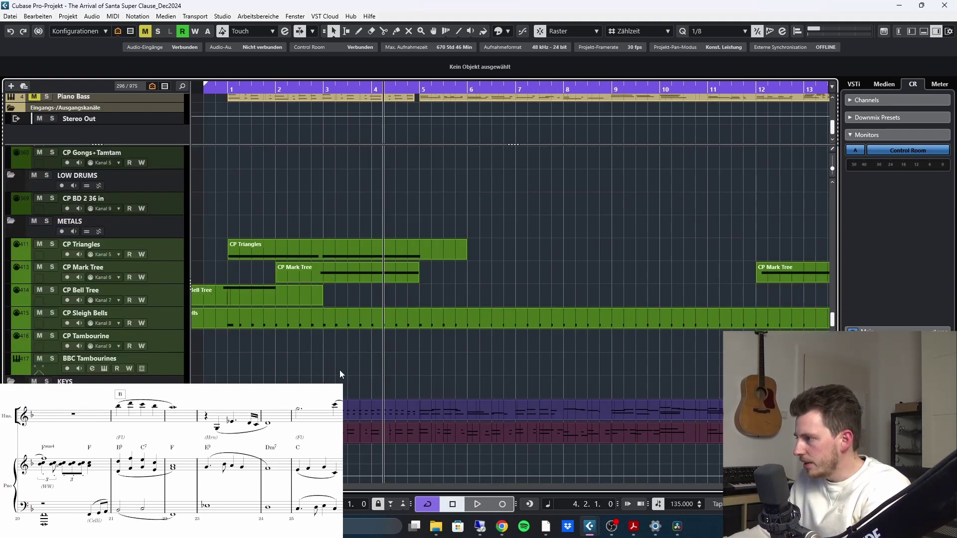
# Play the arrangement on past bar 31 while viewing the tambourine, triangle, timpani and mallet parts, and stop it
pyautogui.click(45, 381)
pyautogui.press('space')
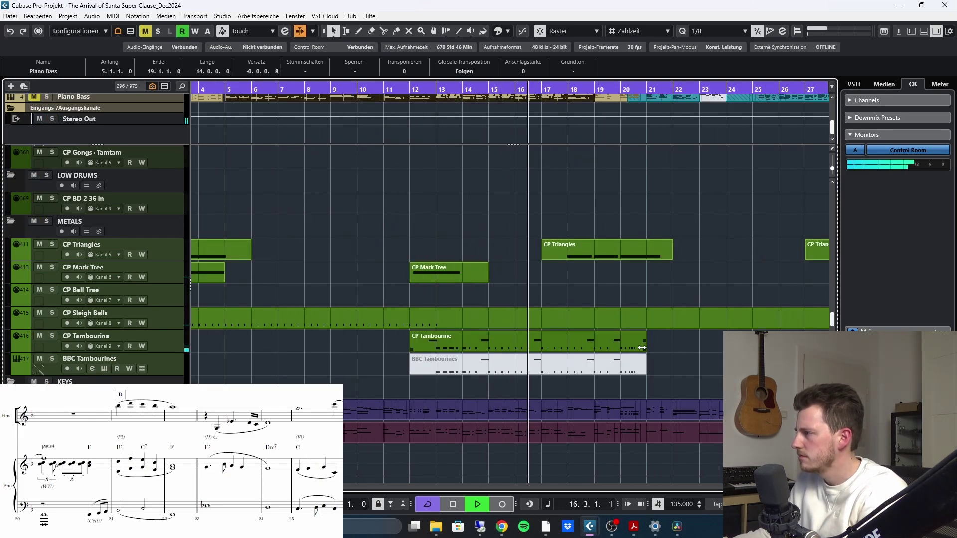
pyautogui.scroll(2, 642, 349)
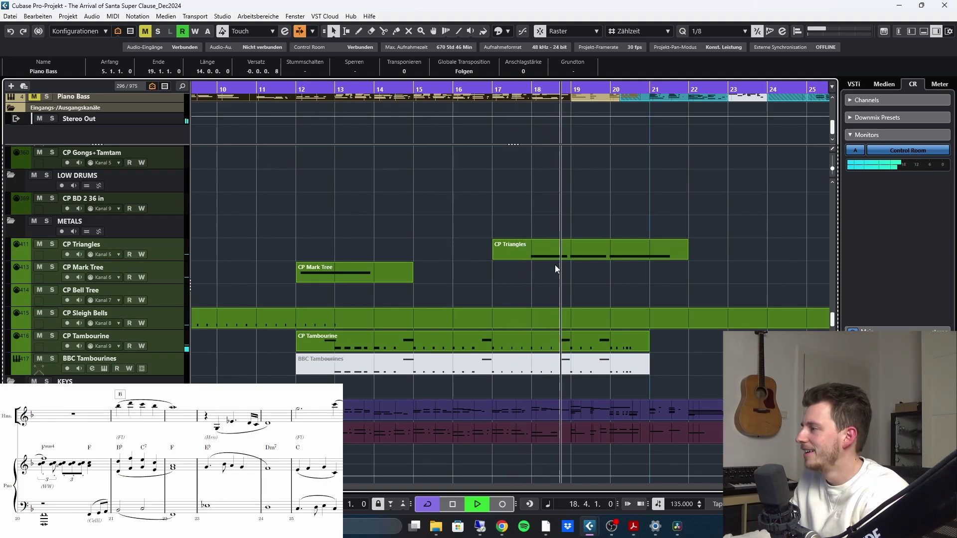
pyautogui.scroll(6, 599, 261)
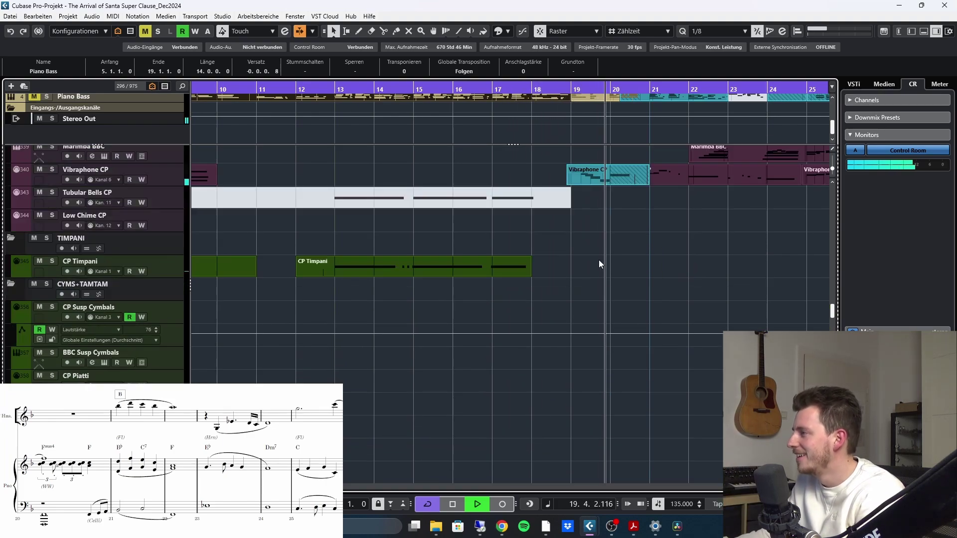
pyautogui.scroll(3, 597, 279)
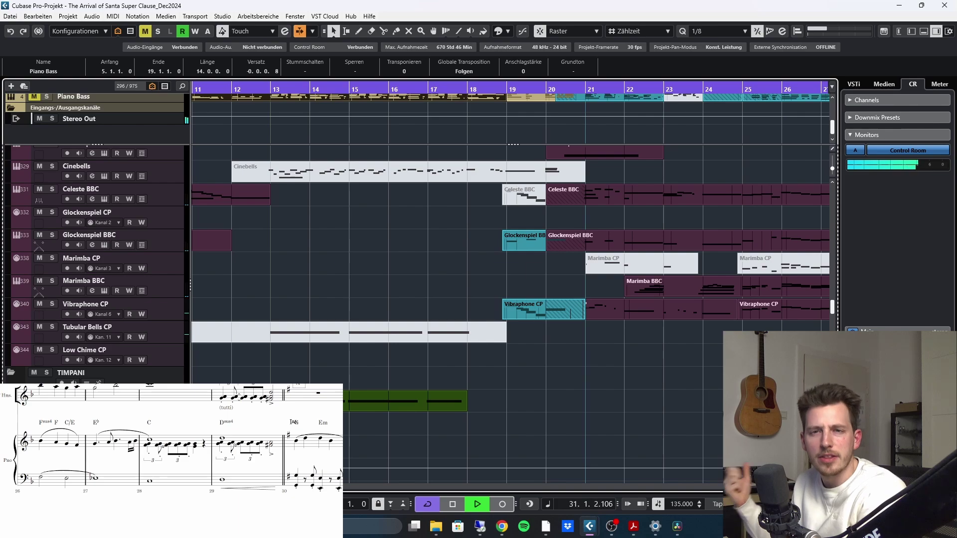
pyautogui.press('space')
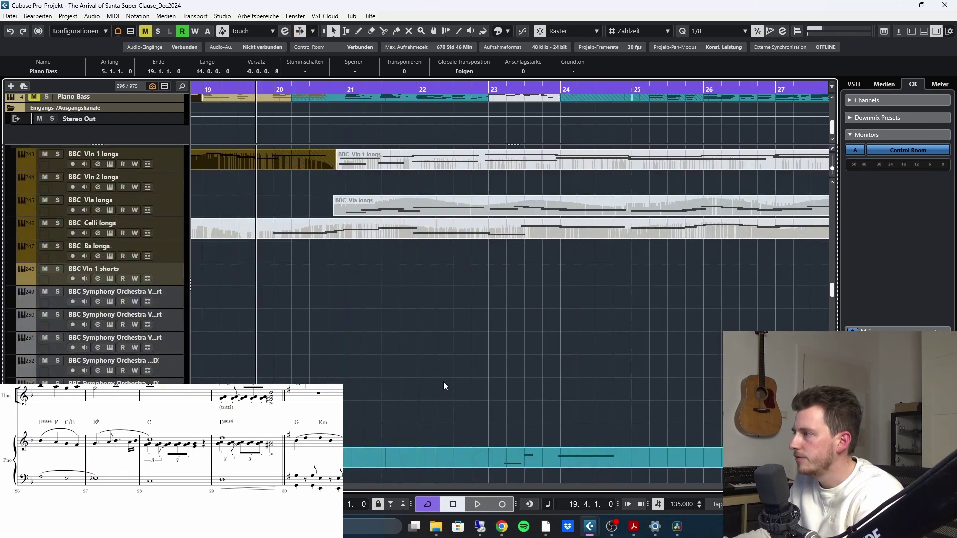
# Solo the HARP | MALLETS | PLUCKS folder, play it from 19.4.1 to around bar 24, and stop
pyautogui.scroll(-3, 433, 380)
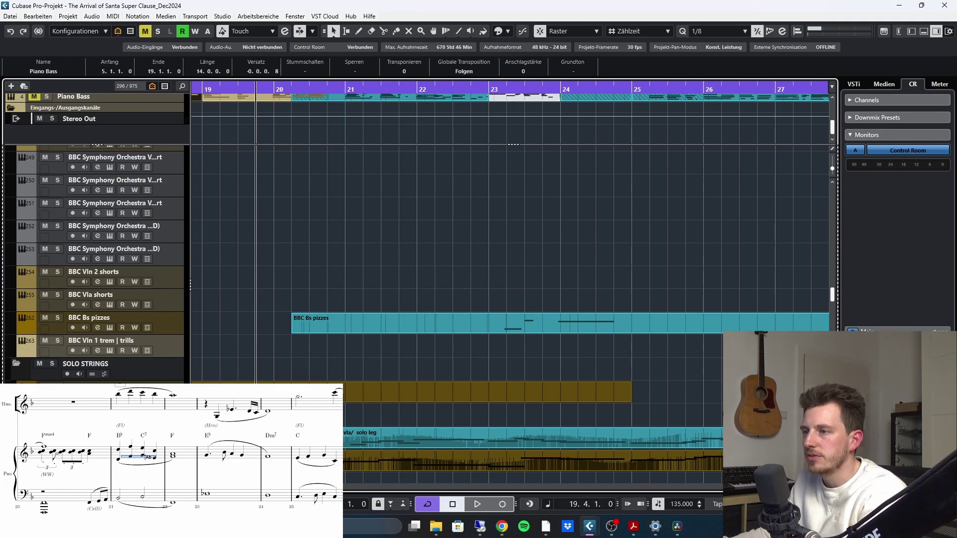
pyautogui.scroll(-10, 381, 328)
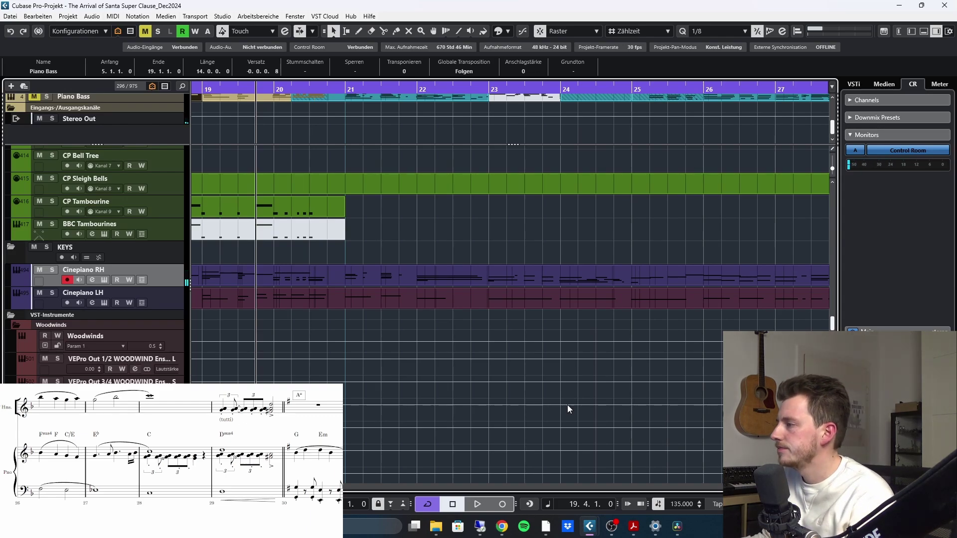
pyautogui.scroll(-4, 405, 309)
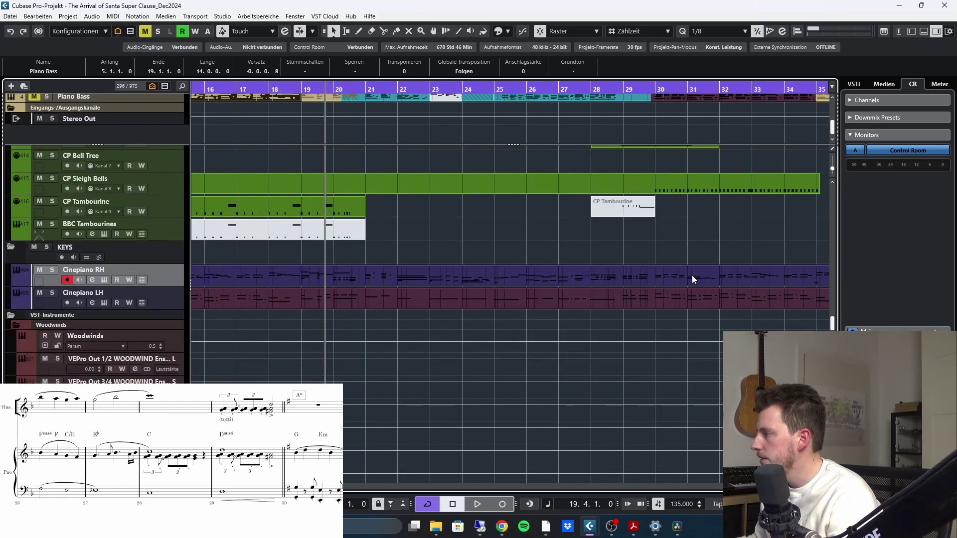
pyautogui.scroll(15, 453, 392)
pyautogui.press('h')
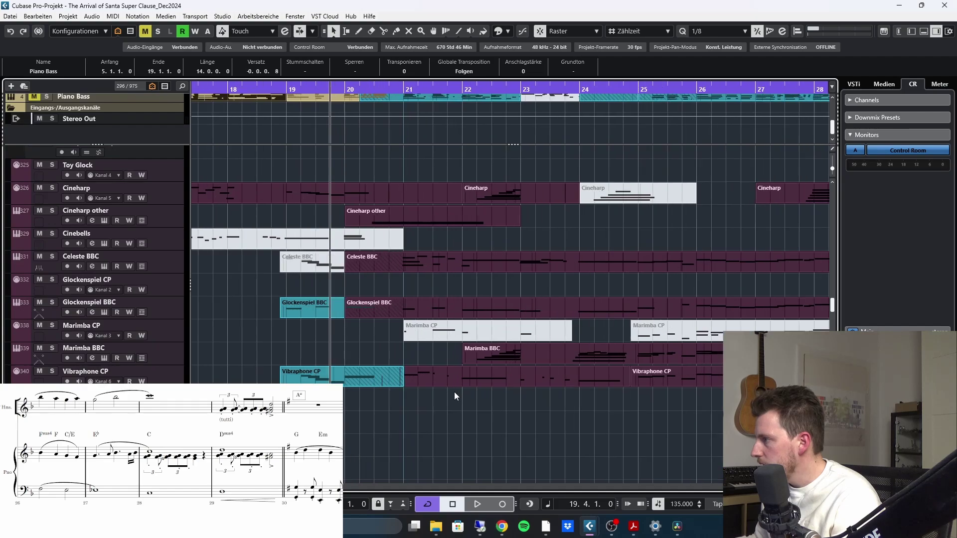
pyautogui.scroll(3, 453, 393)
pyautogui.press('s')
pyautogui.press('space')
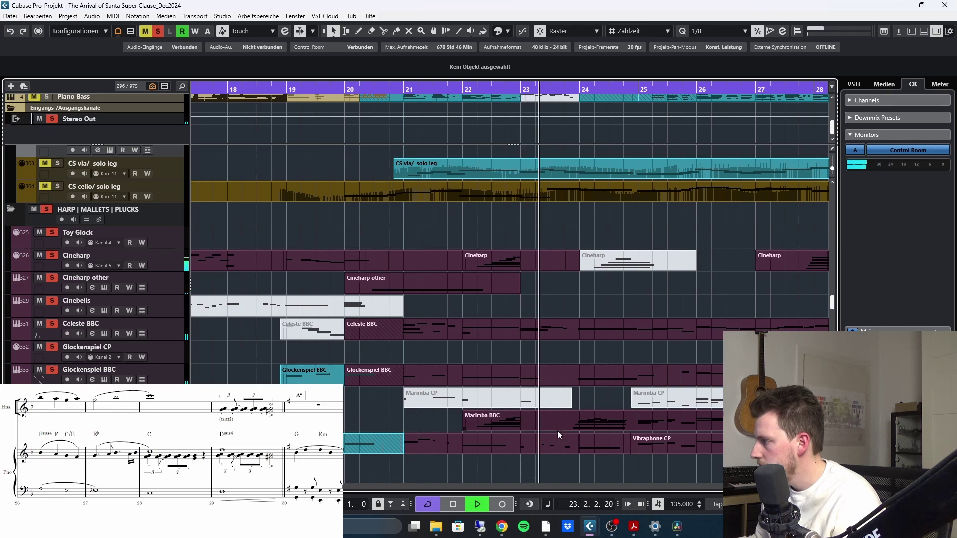
pyautogui.keyDown('ctrl'); pyautogui.scroll(1, 557, 431); pyautogui.keyUp('ctrl')
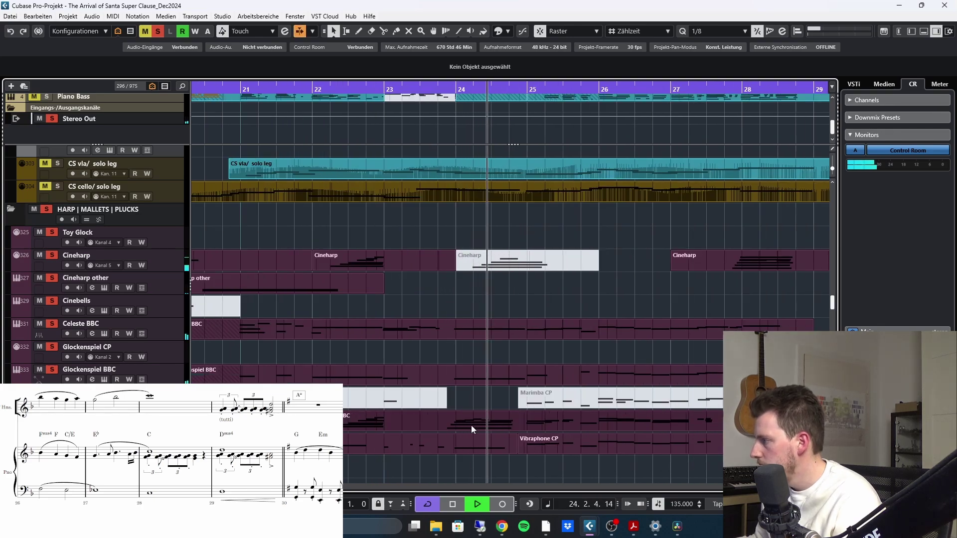
pyautogui.scroll(-10, 471, 425)
pyautogui.press('space')
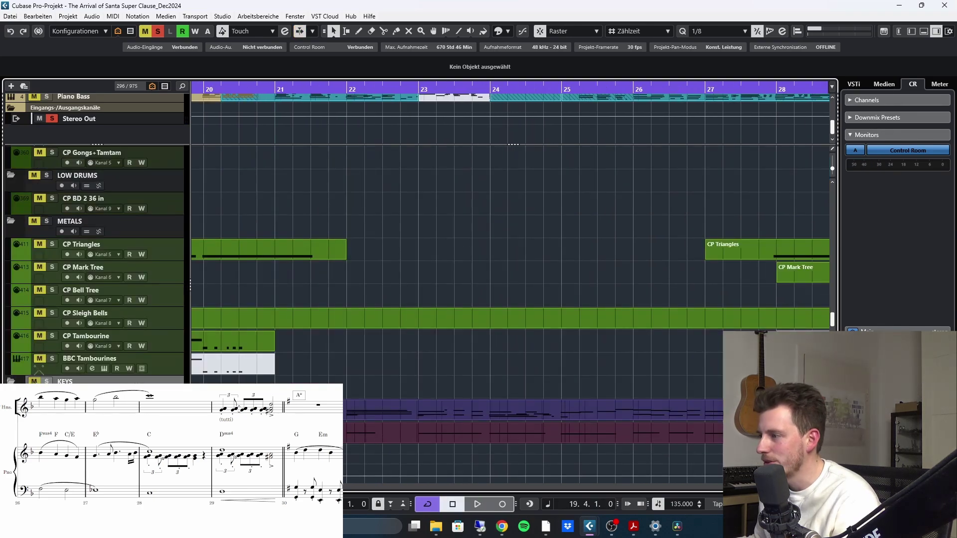
# Solo the KEYS folder together with HARP | MALLETS | PLUCKS and play both from 19.4.1
pyautogui.press('space')
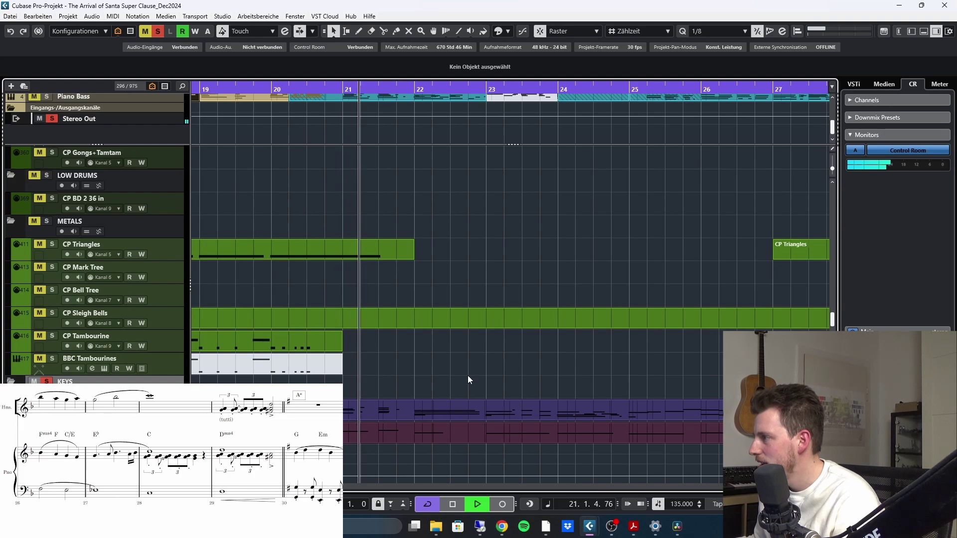
pyautogui.scroll(2, 466, 364)
pyautogui.scroll(5, 465, 352)
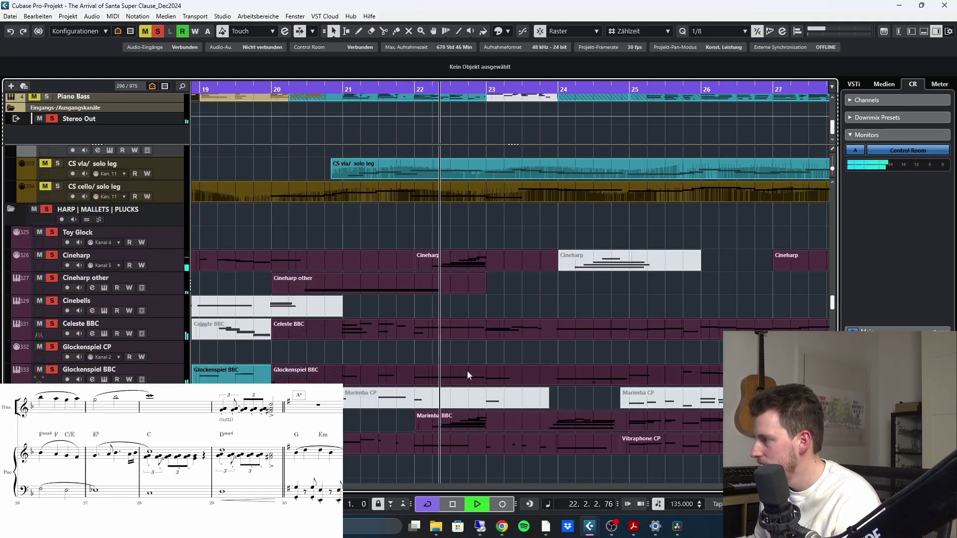
pyautogui.scroll(-1, 467, 371)
pyautogui.scroll(-3, 463, 379)
pyautogui.scroll(3, 462, 379)
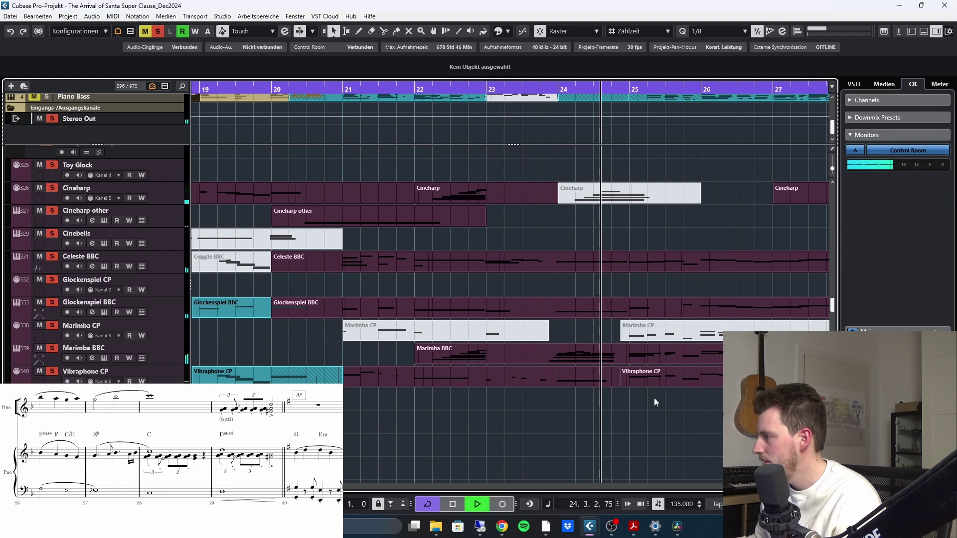
pyautogui.press('f')
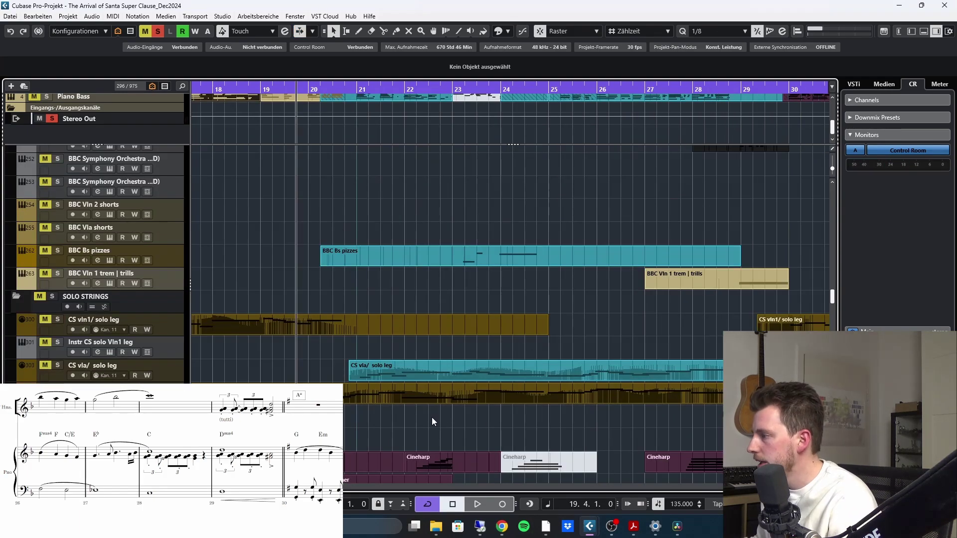
# Open the soloed Chamber Str Celli and Basses leg perf parts together in the note editor and play them from 19.4.1
pyautogui.scroll(10, 500, 361)
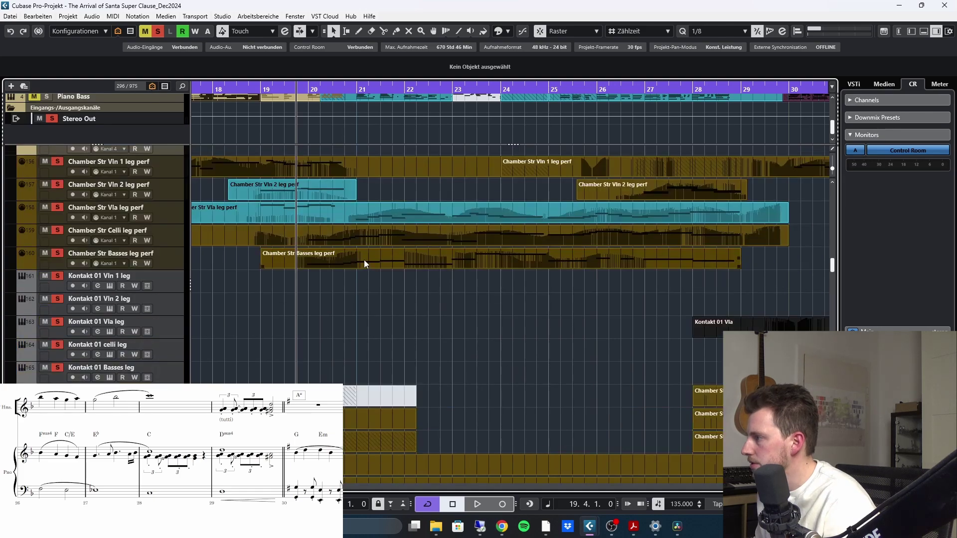
pyautogui.click(364, 259)
pyautogui.hotkey('shift', 'Up')
pyautogui.press('Return')
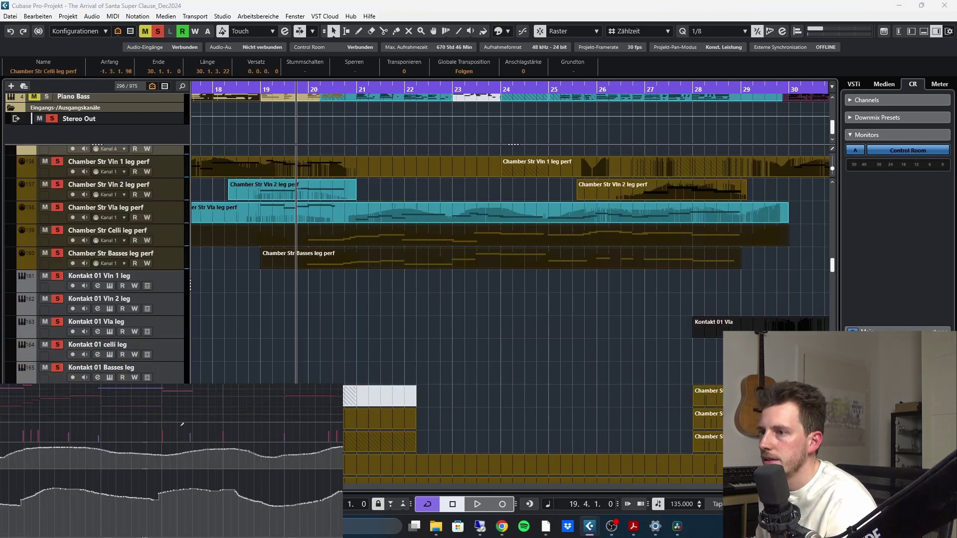
pyautogui.press('space')
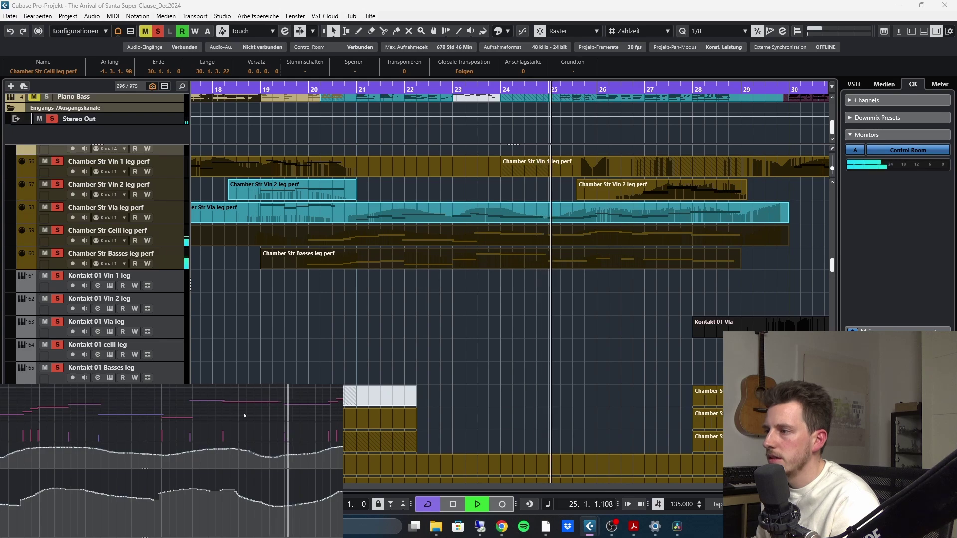
pyautogui.press('space')
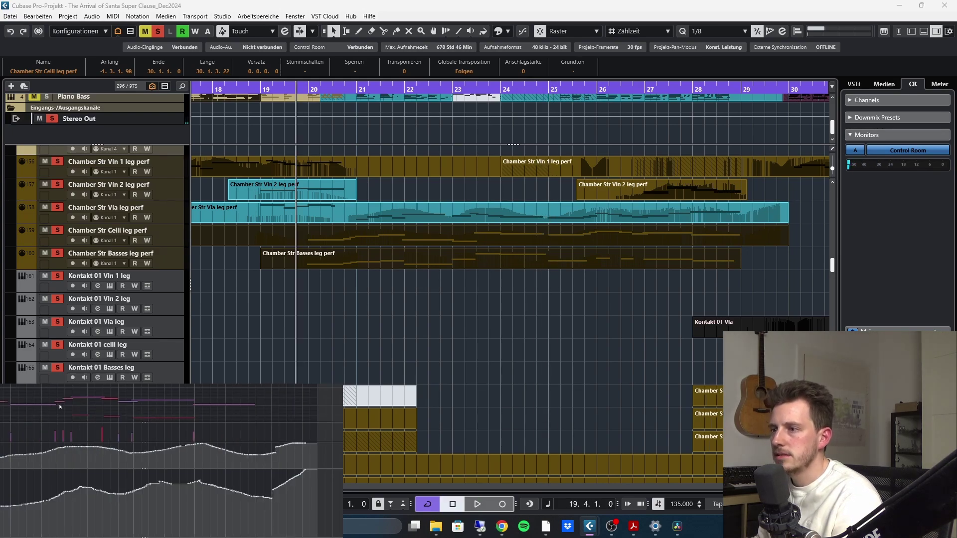
# Examine the cello and bass notes up to the end of the parts in the note editor and deselect both parts
pyautogui.press('g')
pyautogui.press('g')
pyautogui.press('g')
pyautogui.press('g')
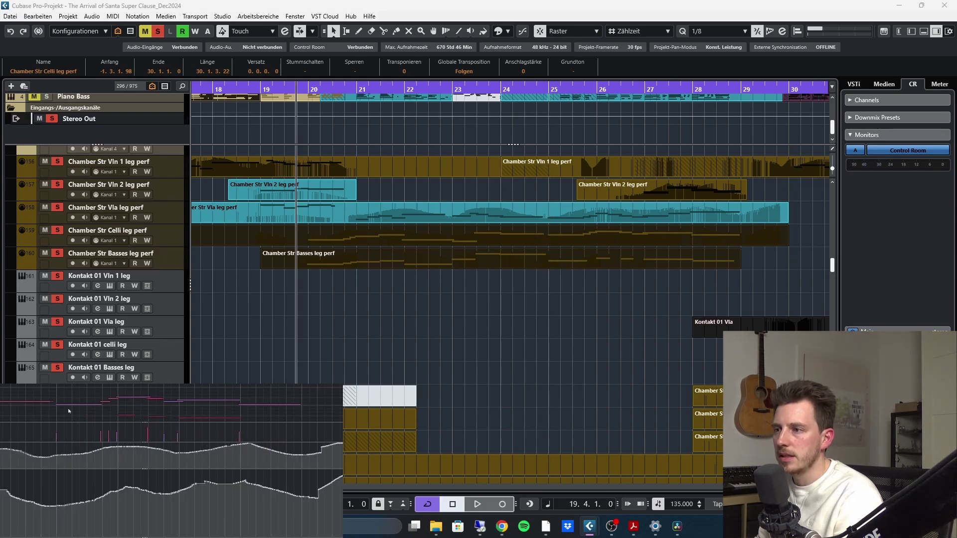
pyautogui.press('g')
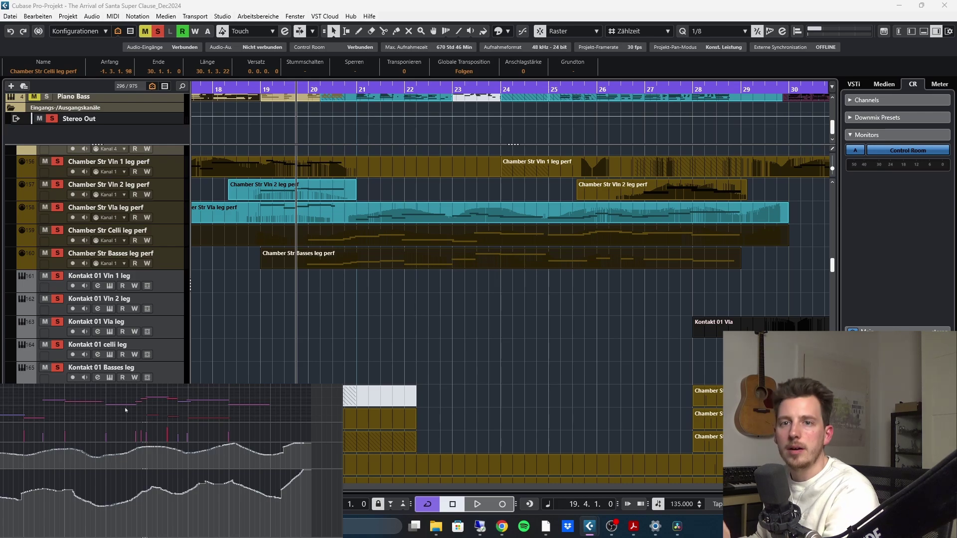
pyautogui.click(437, 325)
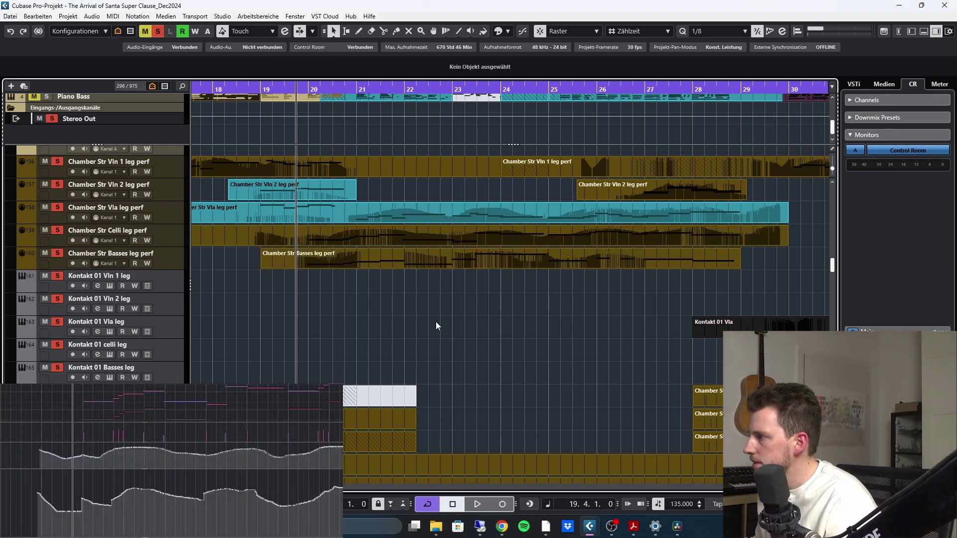
# Play the soloed strings from 19.4.1 past bar 29, stop, and look through the string tracks down to the BBC longs
pyautogui.press('space')
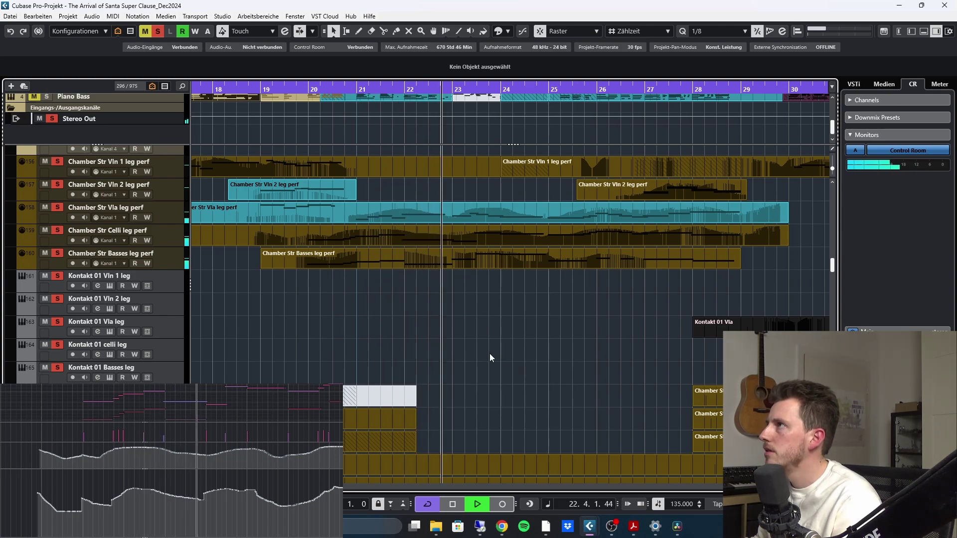
pyautogui.scroll(5, 489, 374)
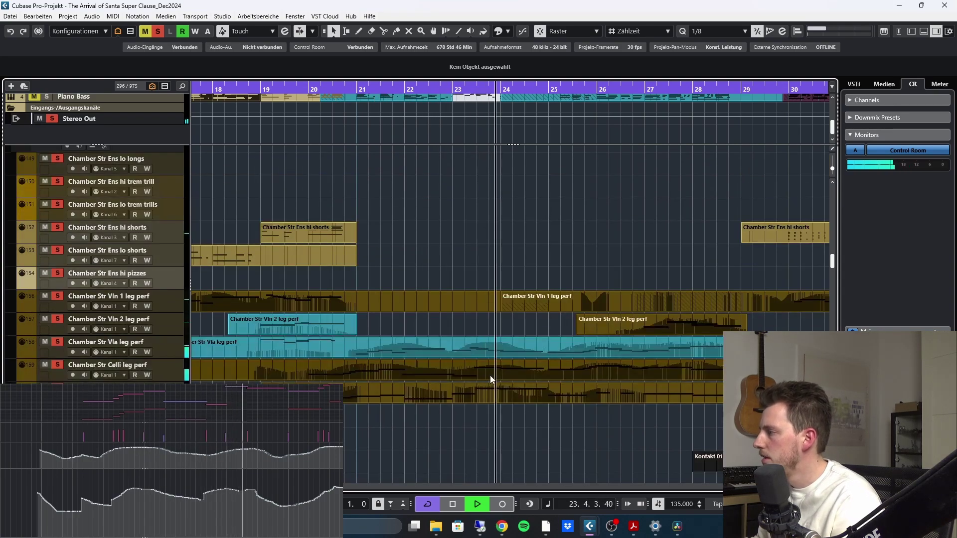
pyautogui.press('f')
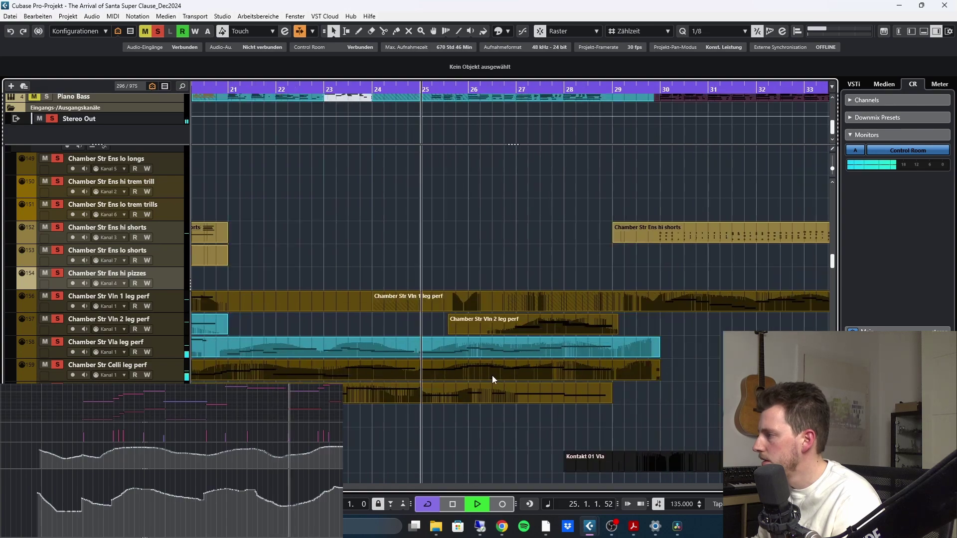
pyautogui.scroll(-3, 485, 375)
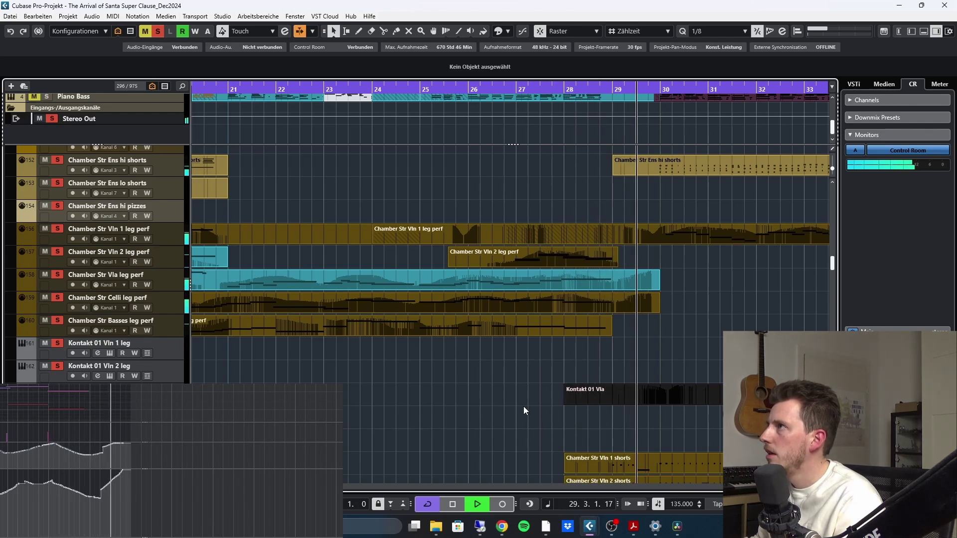
pyautogui.press('space')
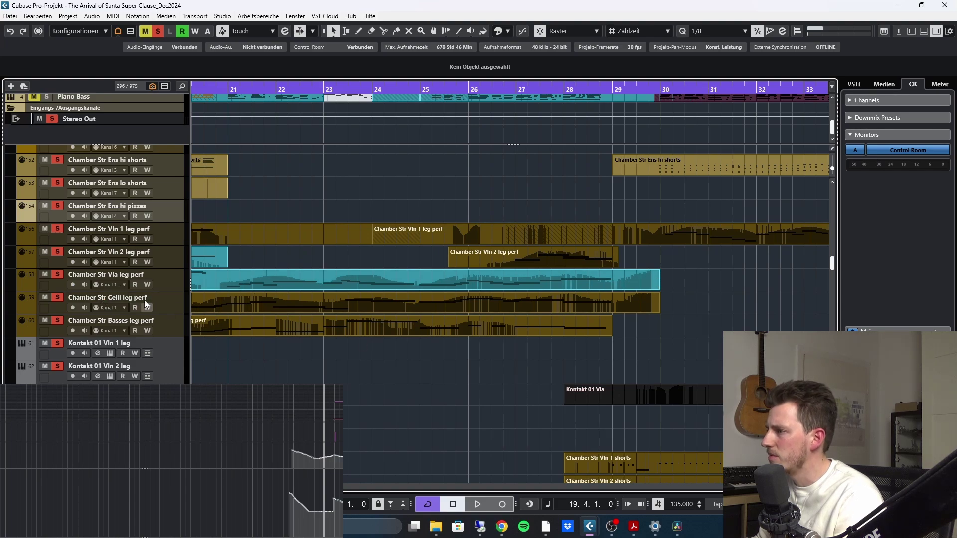
pyautogui.scroll(5, 153, 298)
pyautogui.scroll(-15, 367, 385)
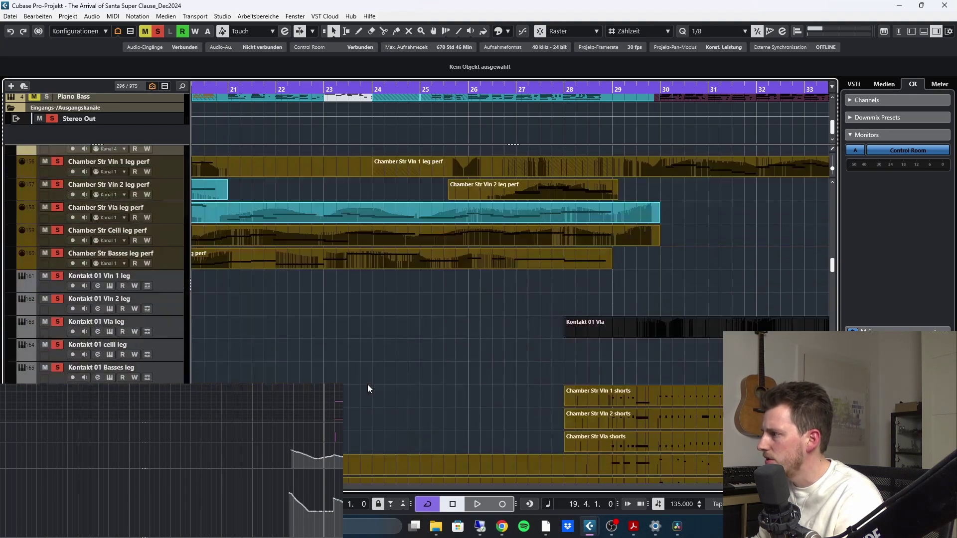
pyautogui.scroll(-3, 364, 385)
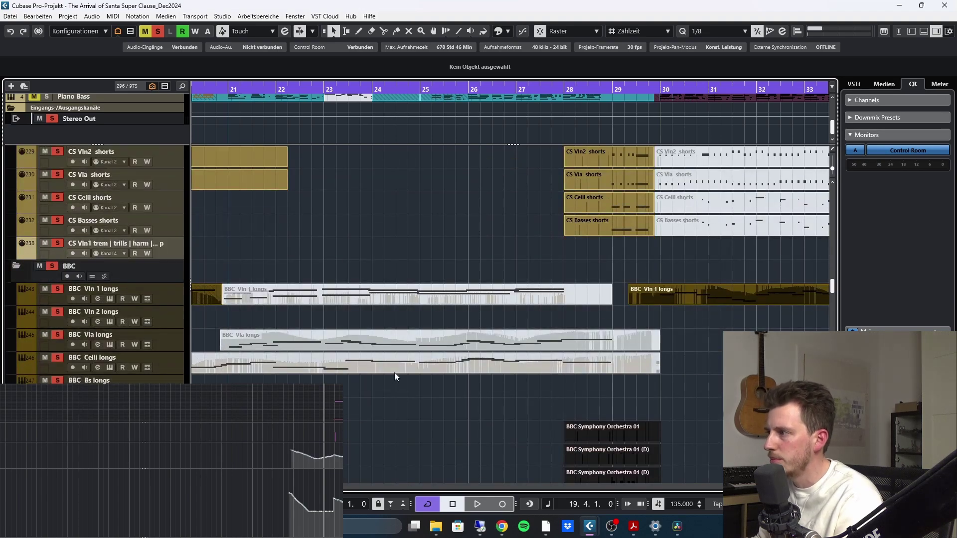
pyautogui.scroll(3, 397, 374)
pyautogui.scroll(15, 397, 372)
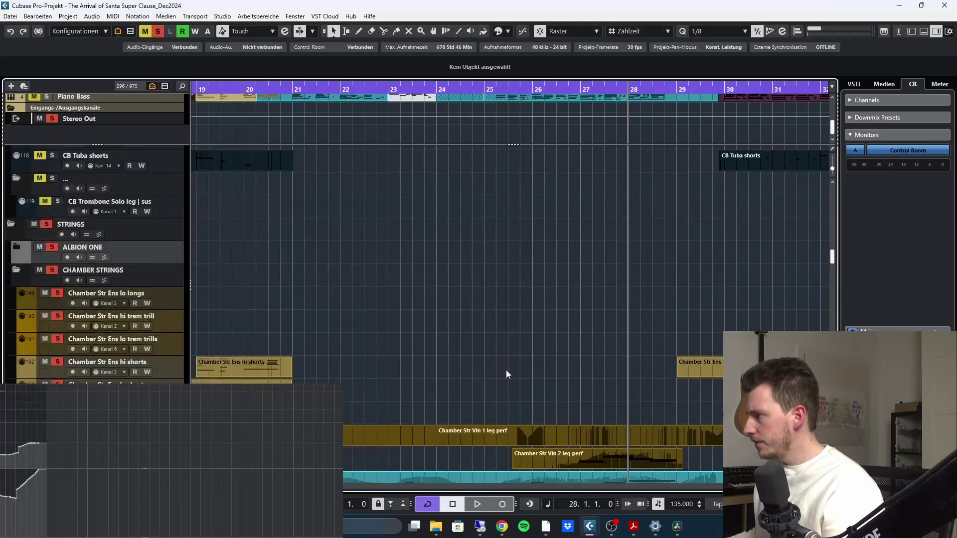
# Solo the HORNS folder, play it from 22.4.1 to around bar 24, and stop
pyautogui.click(259, 88)
pyautogui.scroll(2, 339, 309)
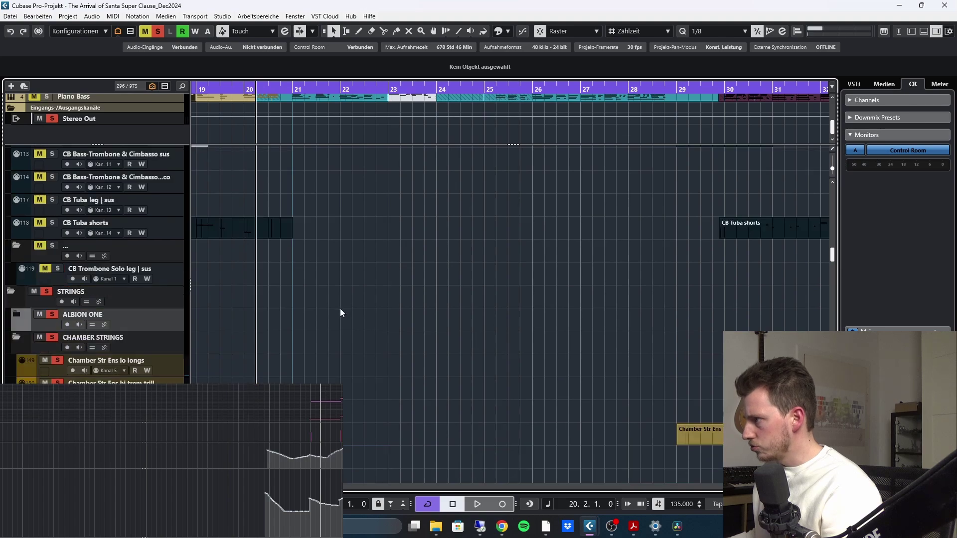
pyautogui.scroll(1, 348, 310)
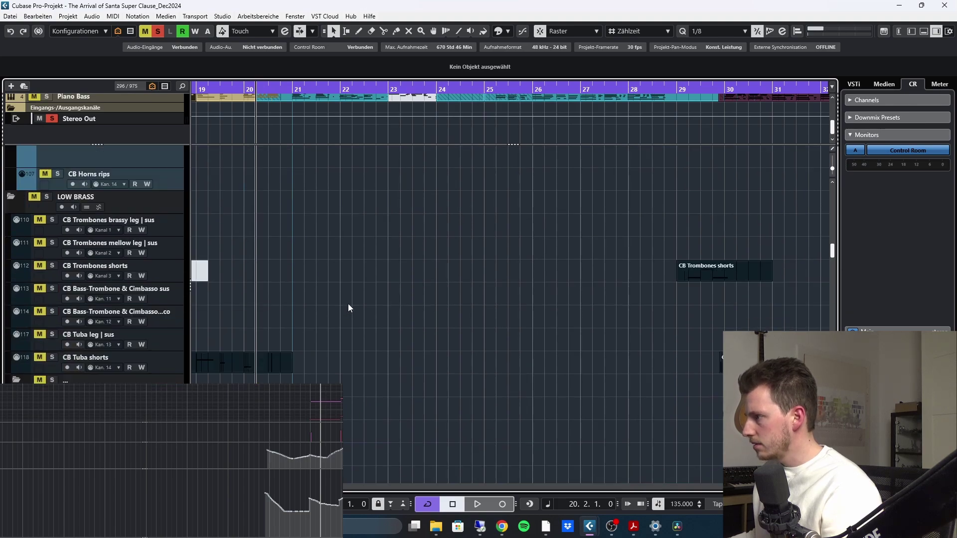
pyautogui.scroll(3, 412, 308)
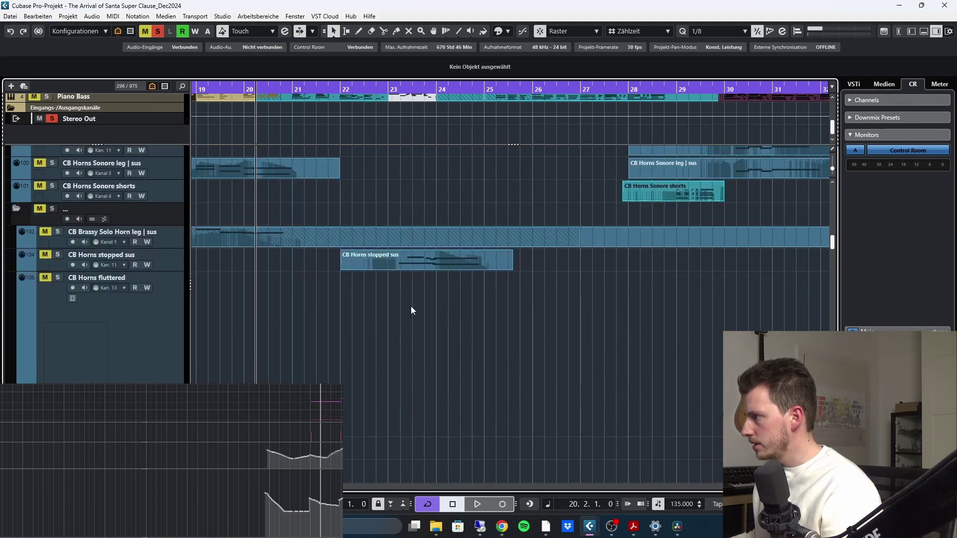
pyautogui.scroll(1, 410, 313)
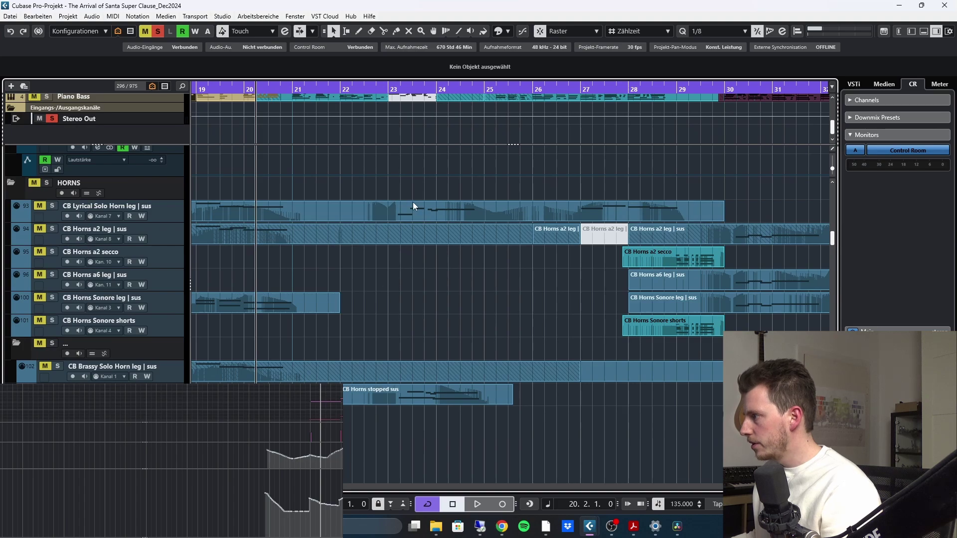
pyautogui.click(376, 92)
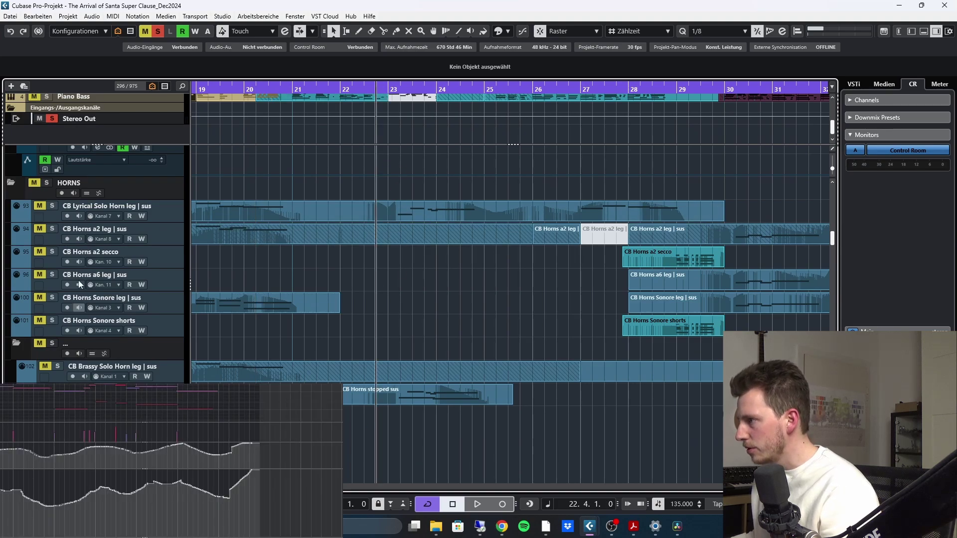
pyautogui.click(51, 206)
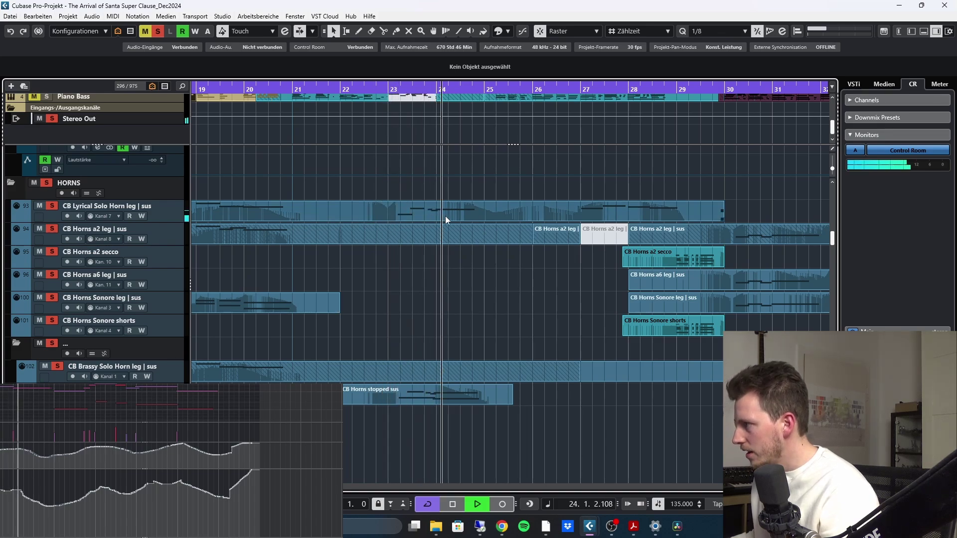
pyautogui.press('space')
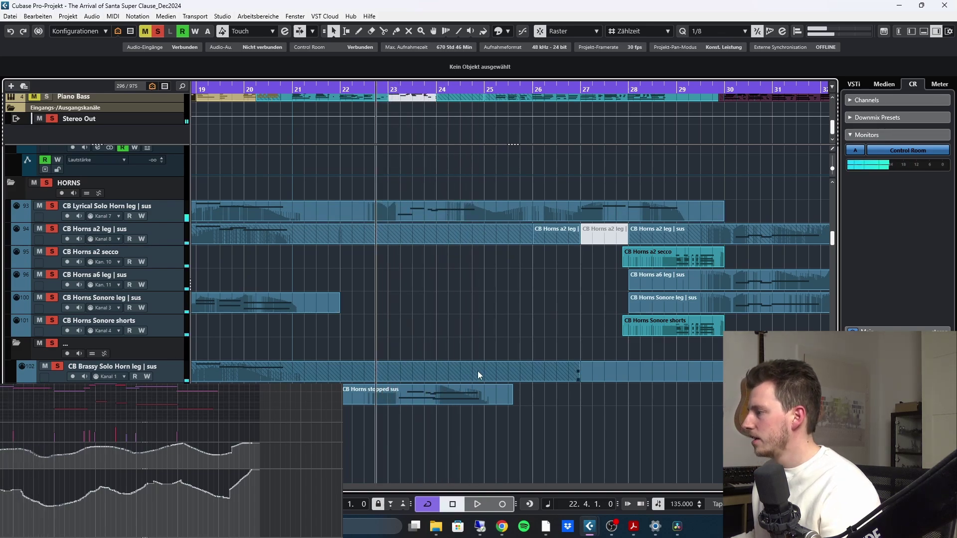
# Open the CB Horns stopped sus part in the note editor and play it from 22.4.1 while examining its notes
pyautogui.click(432, 386)
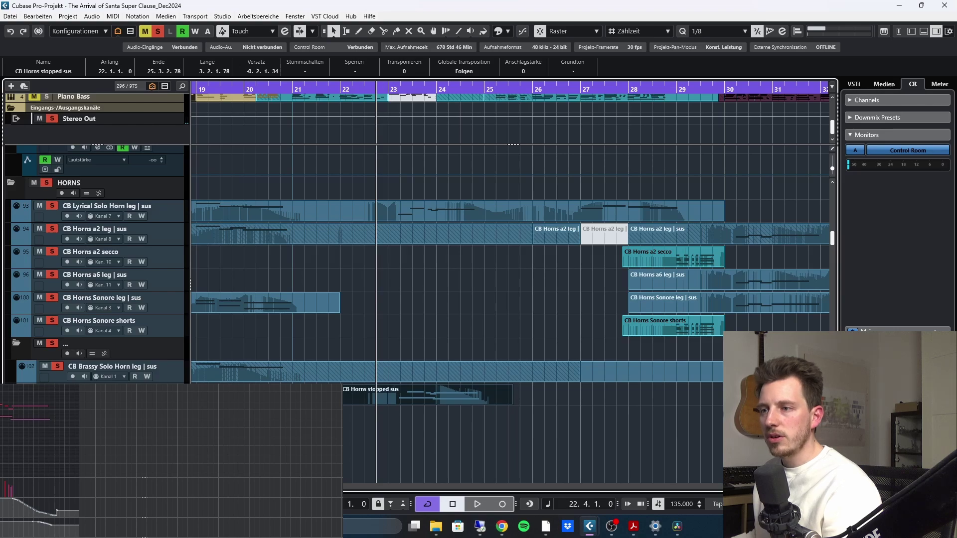
pyautogui.scroll(3, 14, 423)
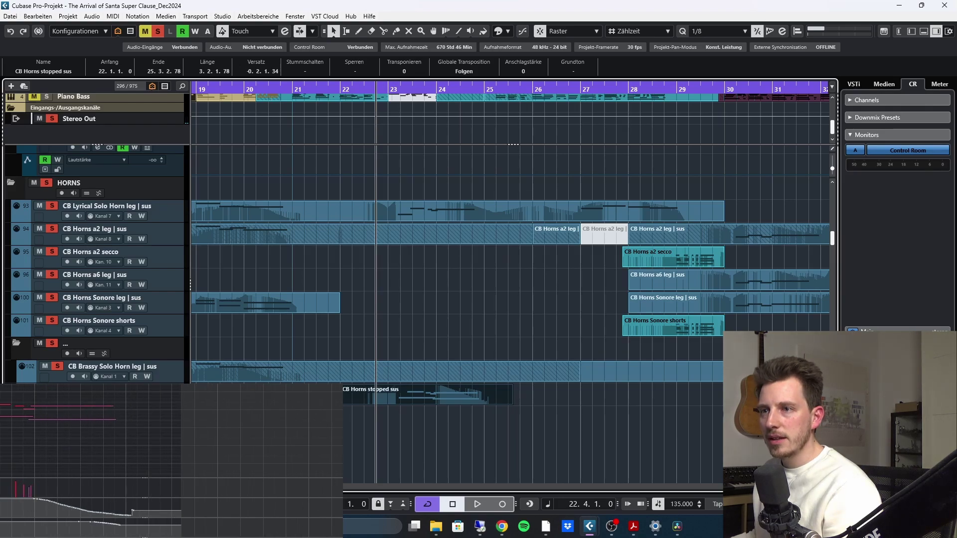
pyautogui.press('space')
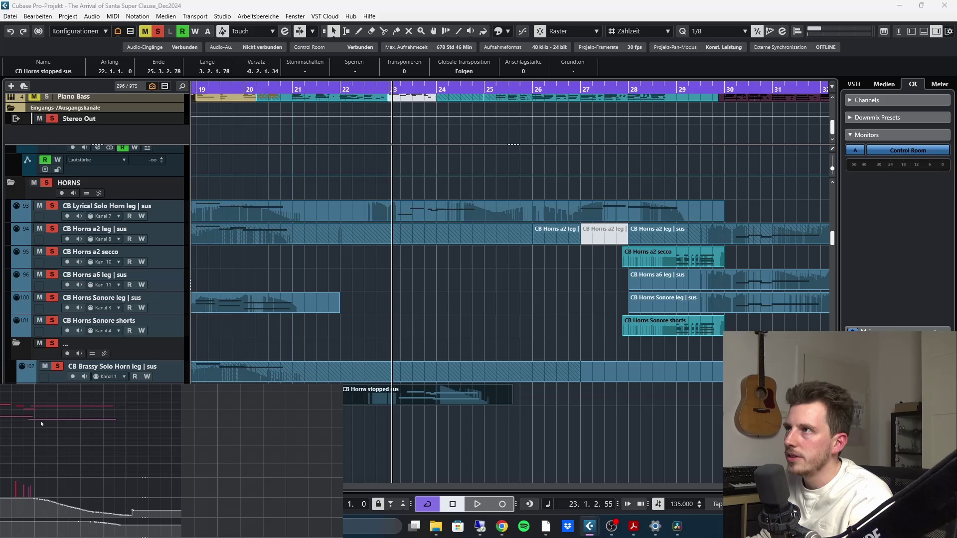
pyautogui.hscroll(-4, 39, 422)
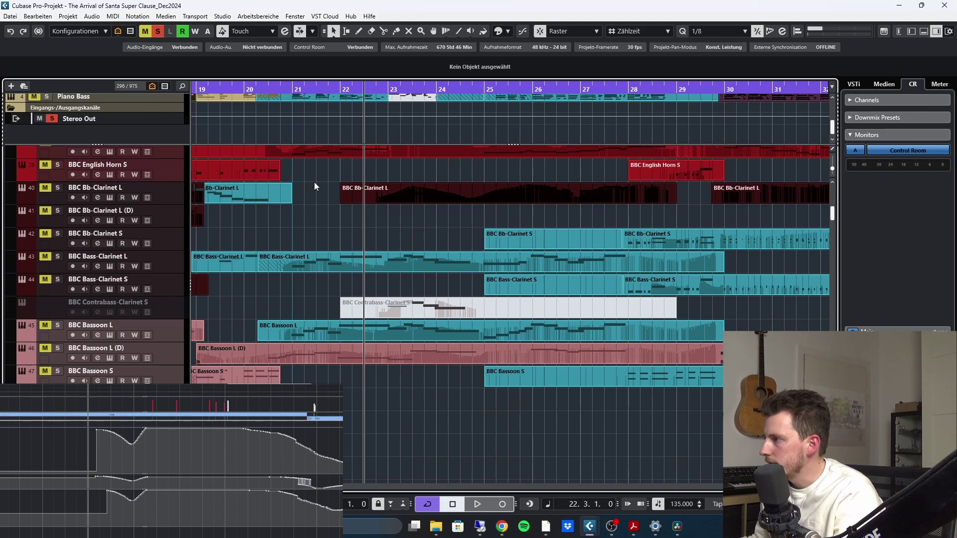
# Deactivate all solos, play the full orchestra from 21.1.1 past bar 38 with the view following the playhead, and stop
pyautogui.click(295, 91)
pyautogui.scroll(3, 424, 396)
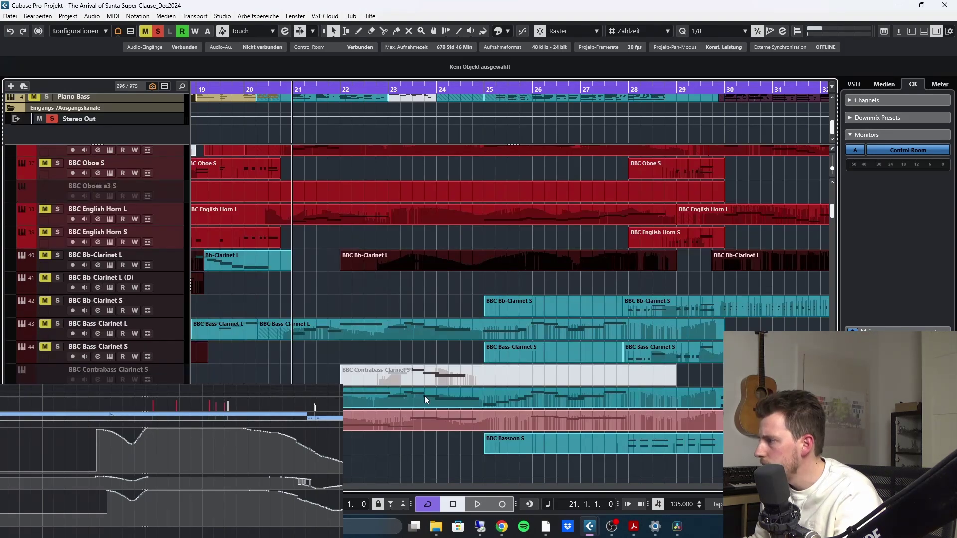
pyautogui.scroll(3, 416, 285)
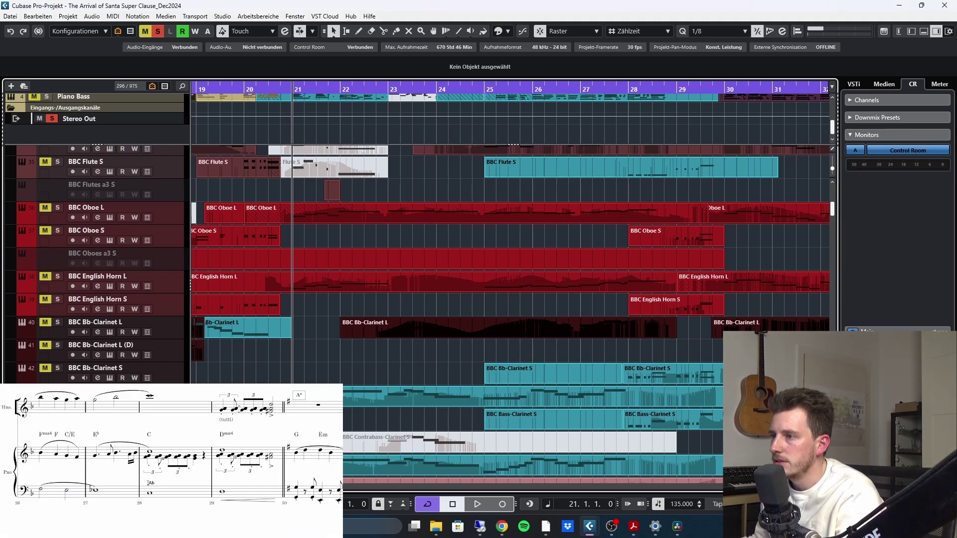
pyautogui.hotkey('alt', 's')
pyautogui.press('space')
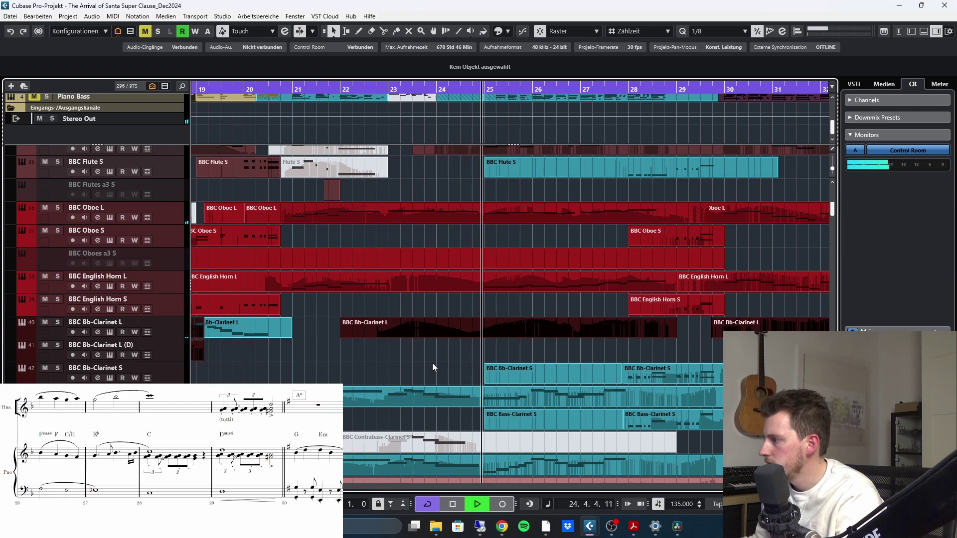
pyautogui.press('f')
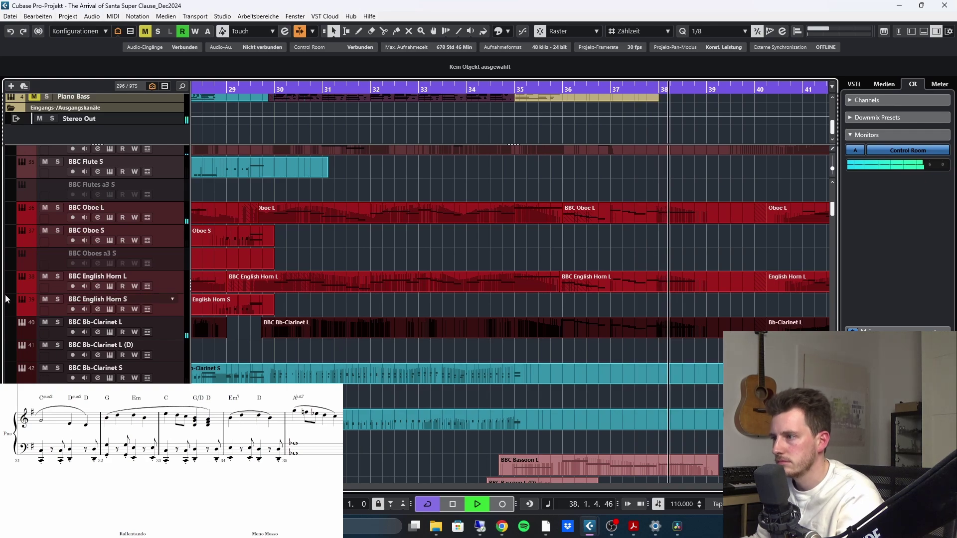
pyautogui.press('space')
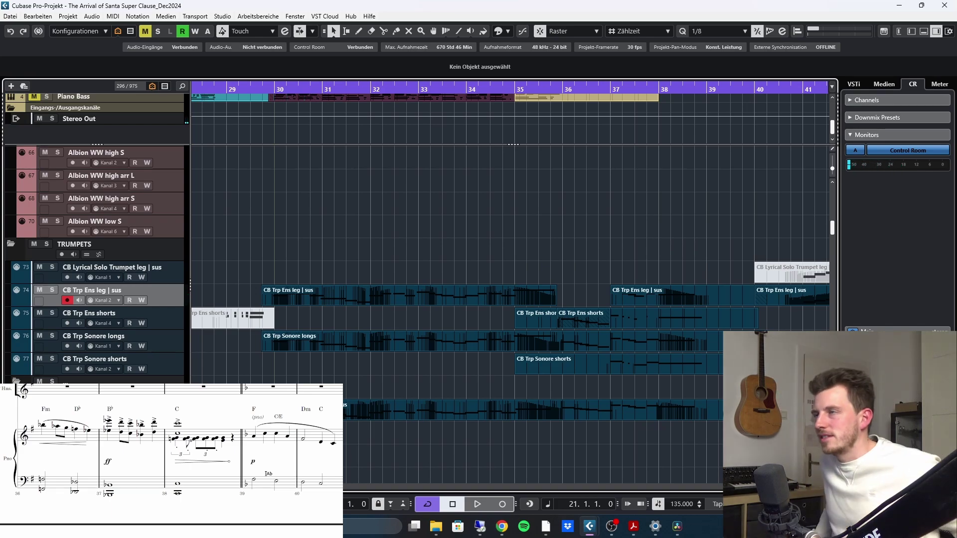
# Open the CB trumpet ensemble, Sonore longs and brassy solo parts together in the note editor, play them to around bar 38, and stop
pyautogui.scroll(-3, 330, 228)
pyautogui.click(331, 231)
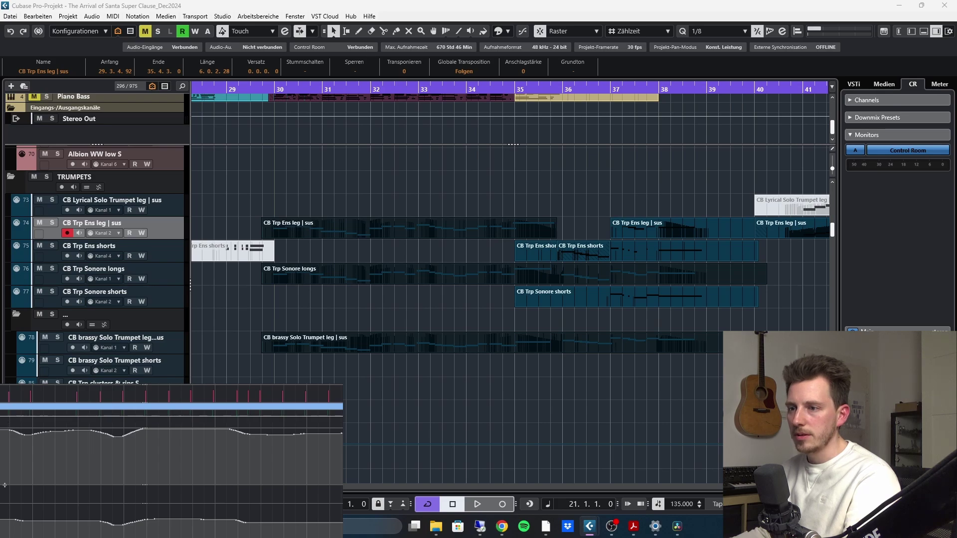
pyautogui.scroll(2, 15, 401)
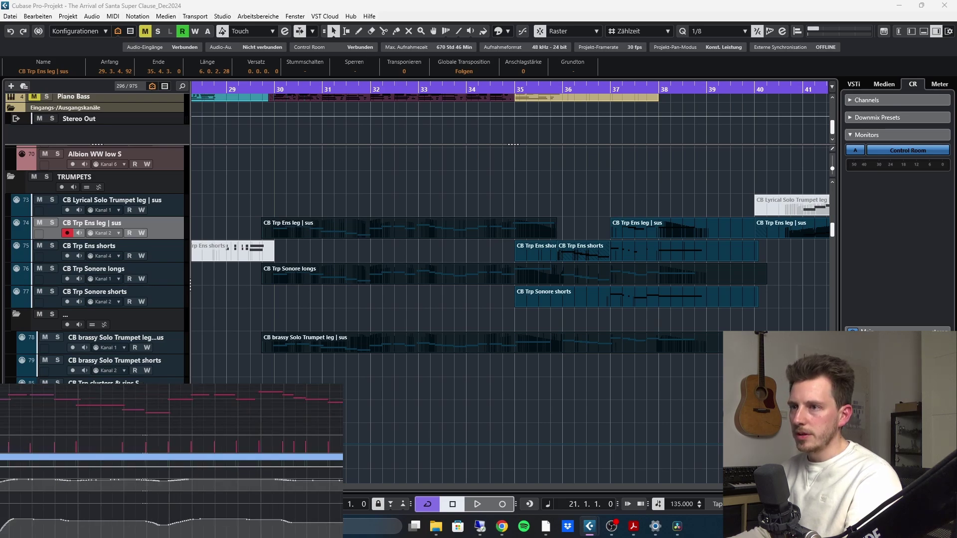
pyautogui.press('space')
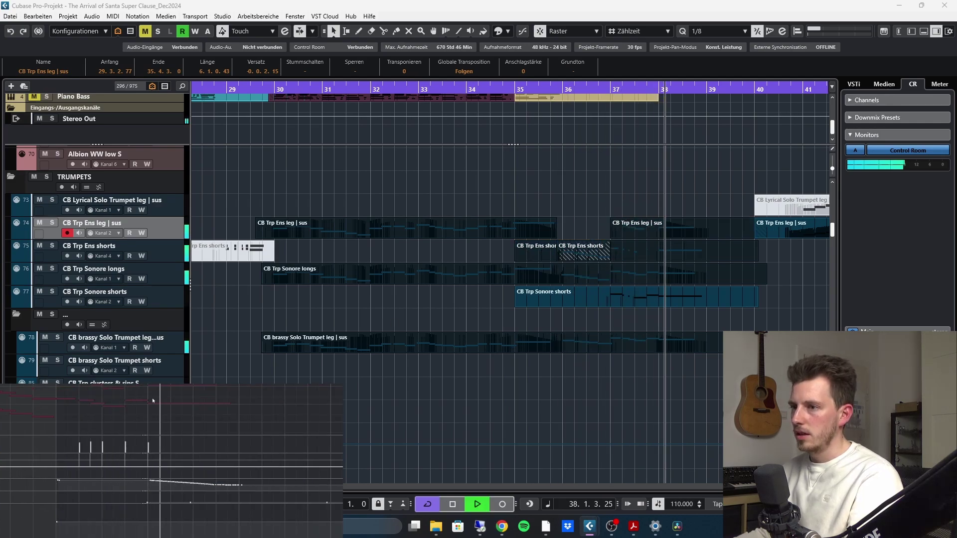
pyautogui.press('space')
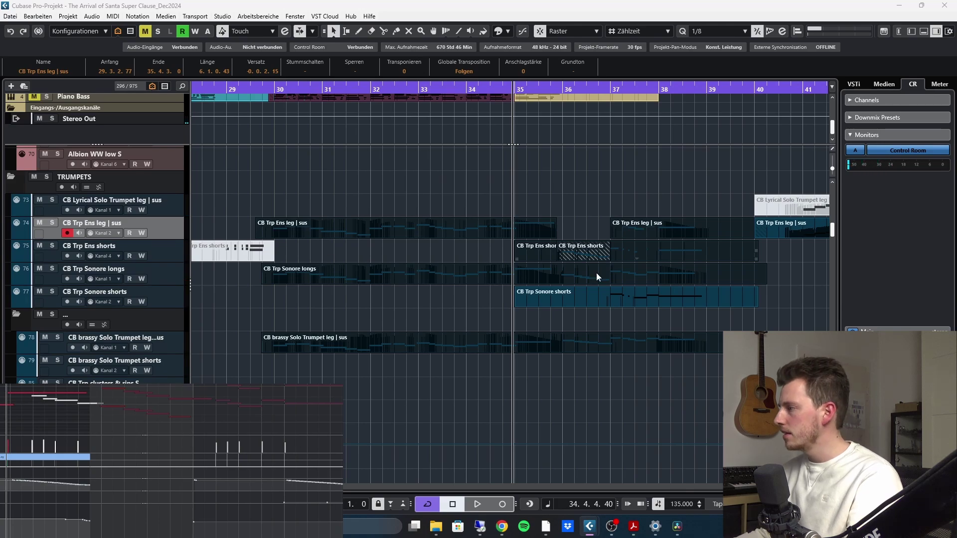
# Solo the HORNS folder and play it from 34.4.4 to past the middle of bar 35, then stop
pyautogui.scroll(15, 618, 300)
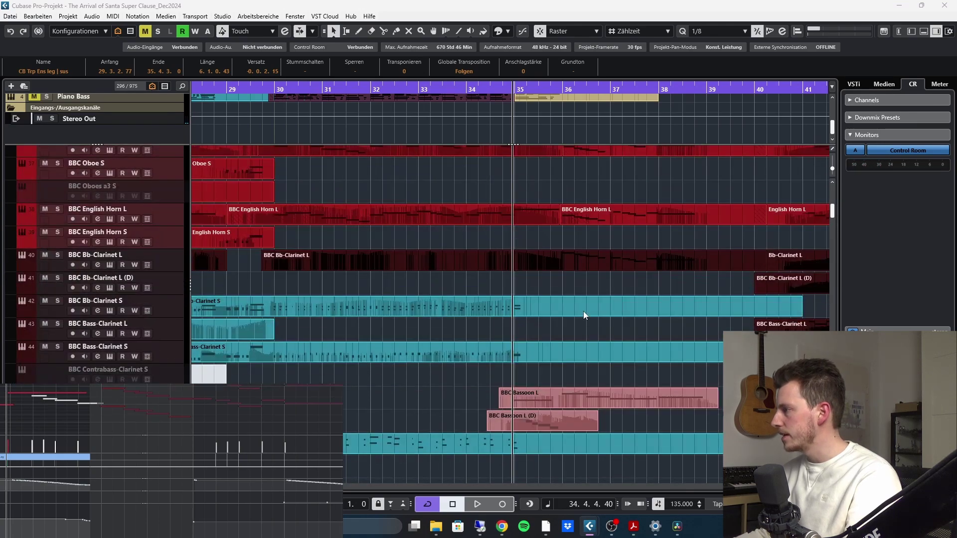
pyautogui.scroll(-20, 49, 264)
pyautogui.click(48, 183)
pyautogui.click(33, 183)
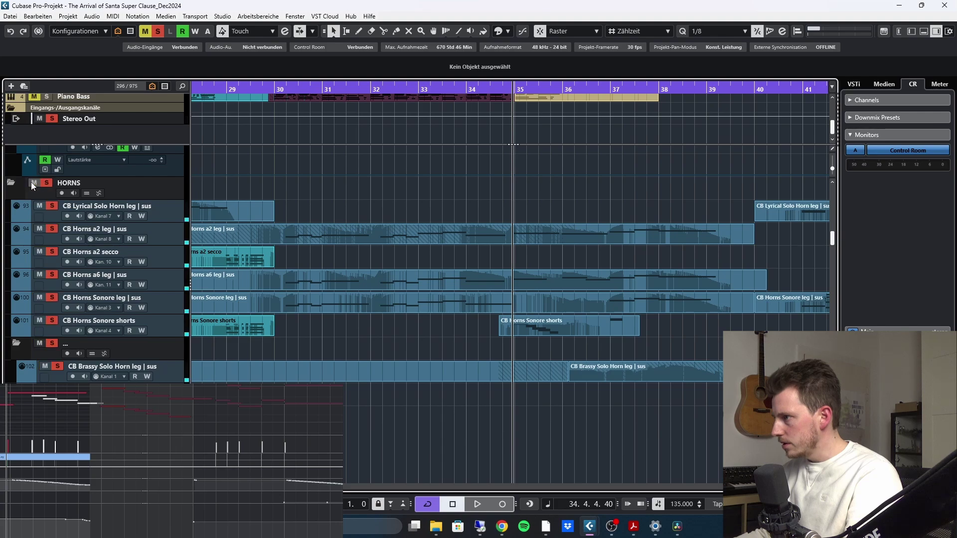
pyautogui.press('space')
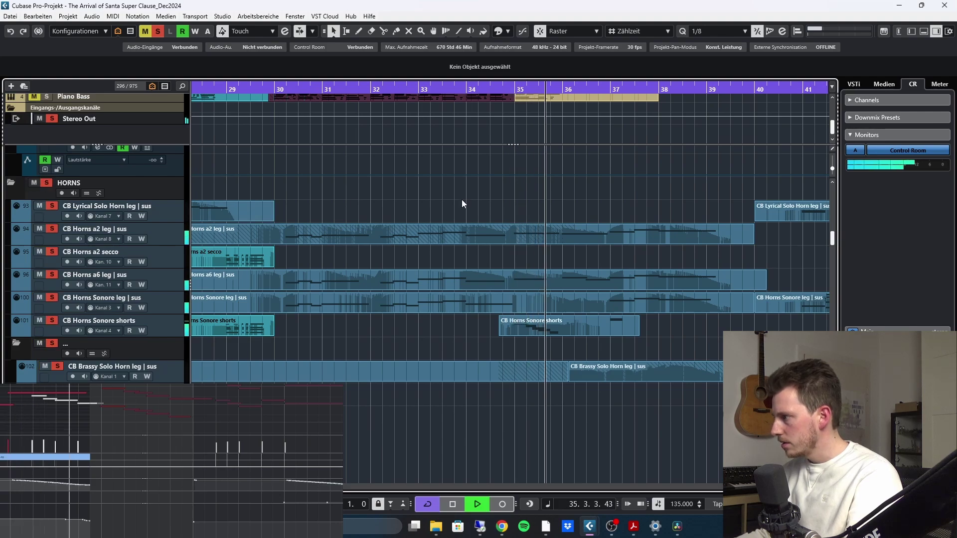
pyautogui.press('space')
# Select the trumpet parts together with the CB Horns Sonore shorts part near bar 35, and turn cycle mode off
pyautogui.scroll(6, 548, 332)
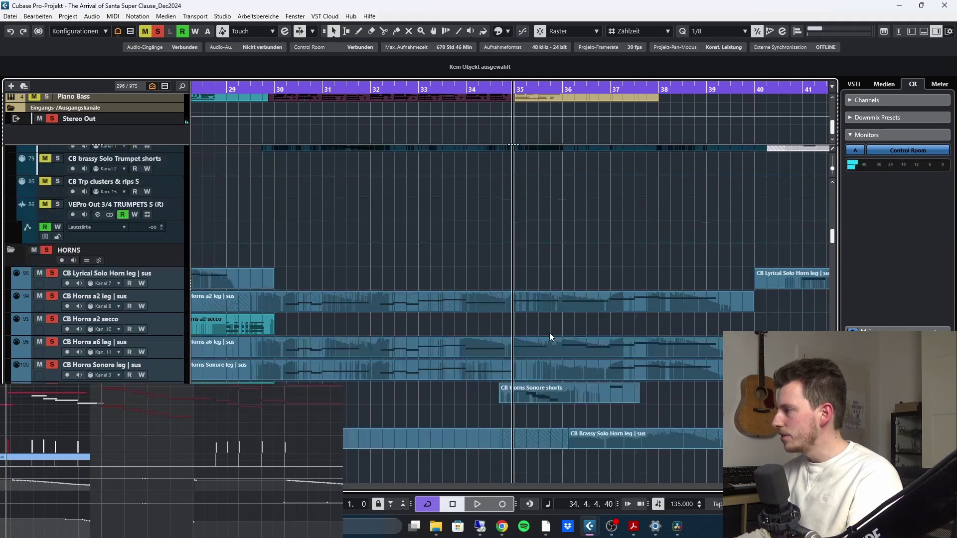
pyautogui.moveTo(503, 208); pyautogui.dragTo(617, 339)
pyautogui.scroll(-6, 598, 346)
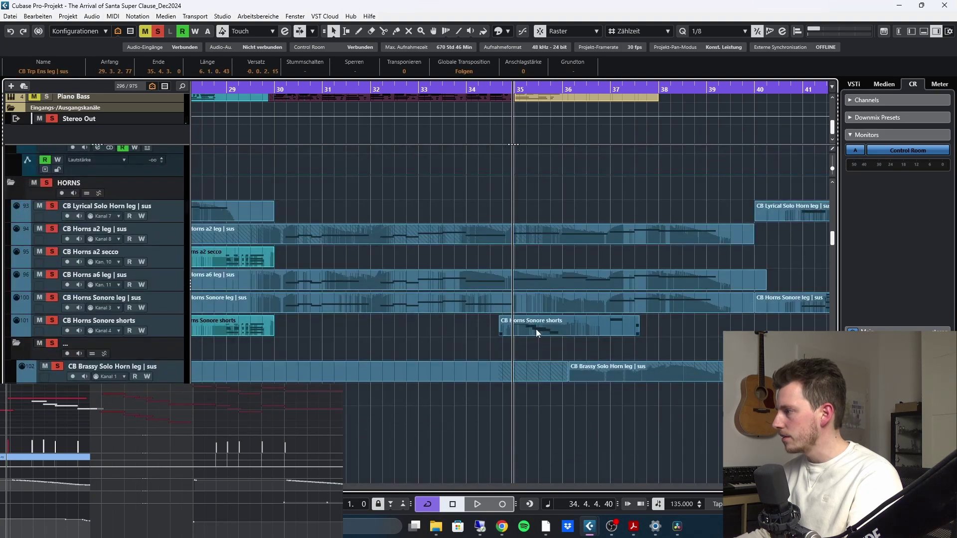
pyautogui.click(536, 329)
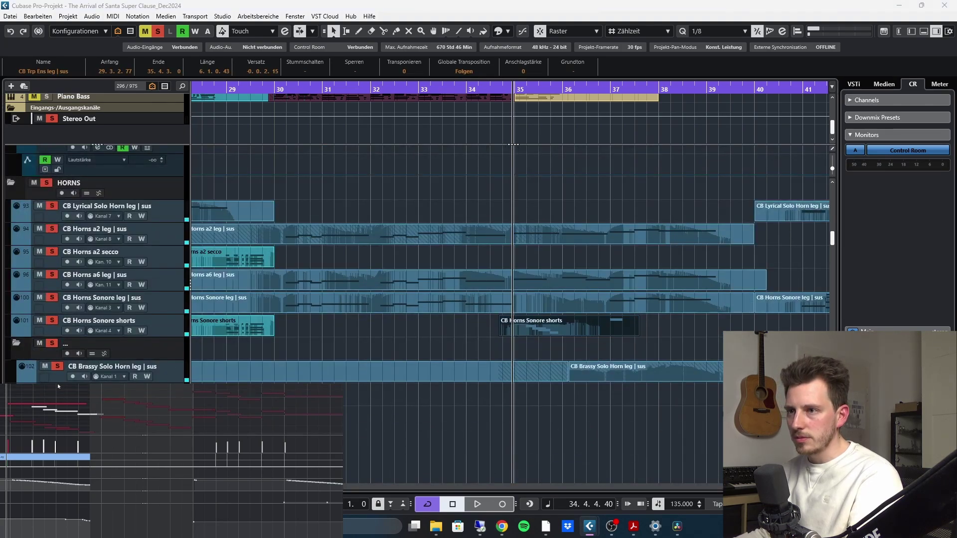
pyautogui.press('KP_Divide')
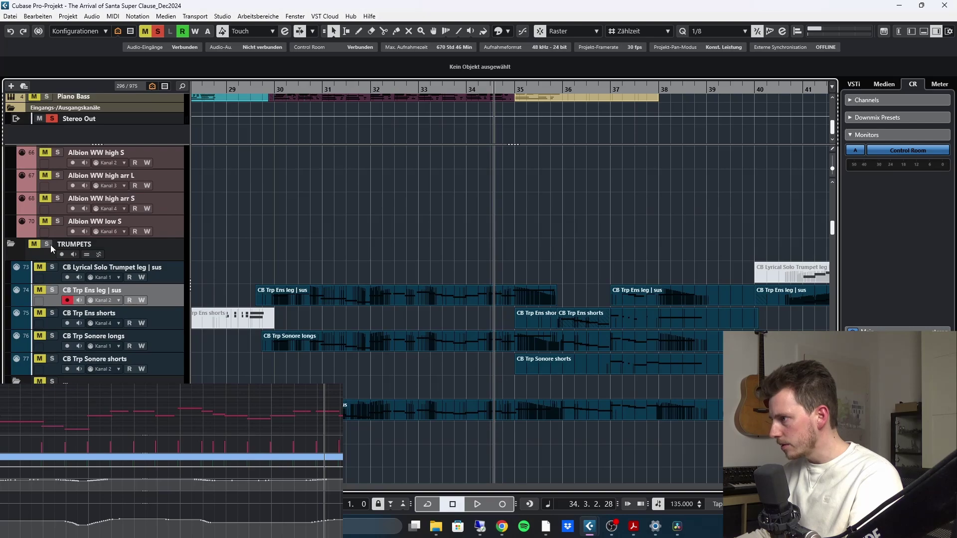
# Add the TRUMPETS folder to the soloed horns, play both sections from 34.3.2 to past bar 39, and stop
pyautogui.click(49, 244)
pyautogui.press('space')
pyautogui.scroll(-5, 428, 319)
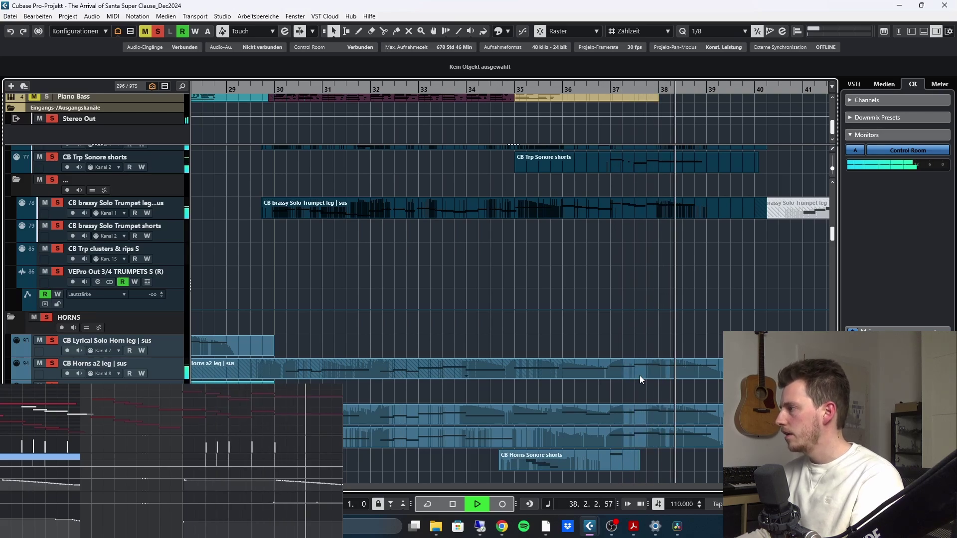
pyautogui.hscroll(4, 649, 375)
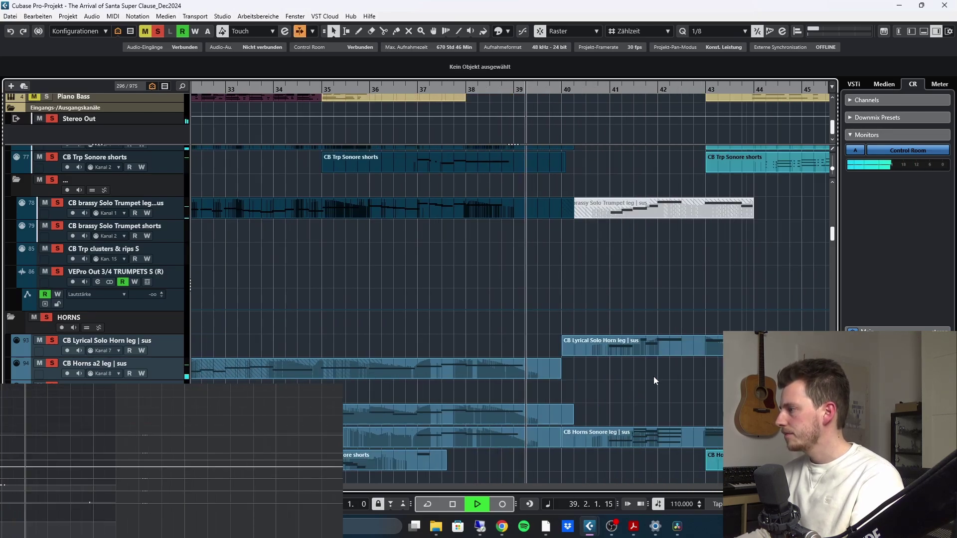
pyautogui.press('space')
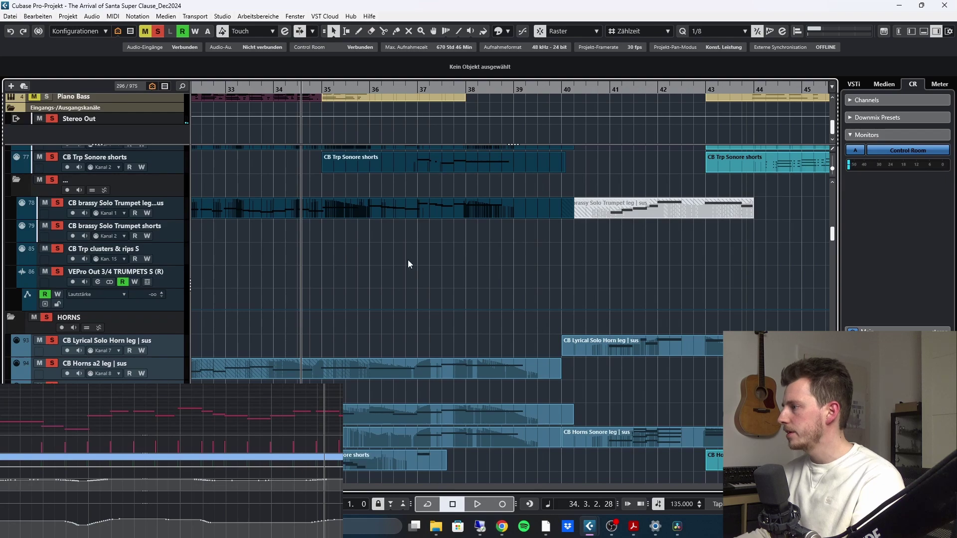
# Clear the brass solos, set the playhead to 29.3.1, solo the STRINGS folder, and start playback
pyautogui.scroll(-10, 461, 307)
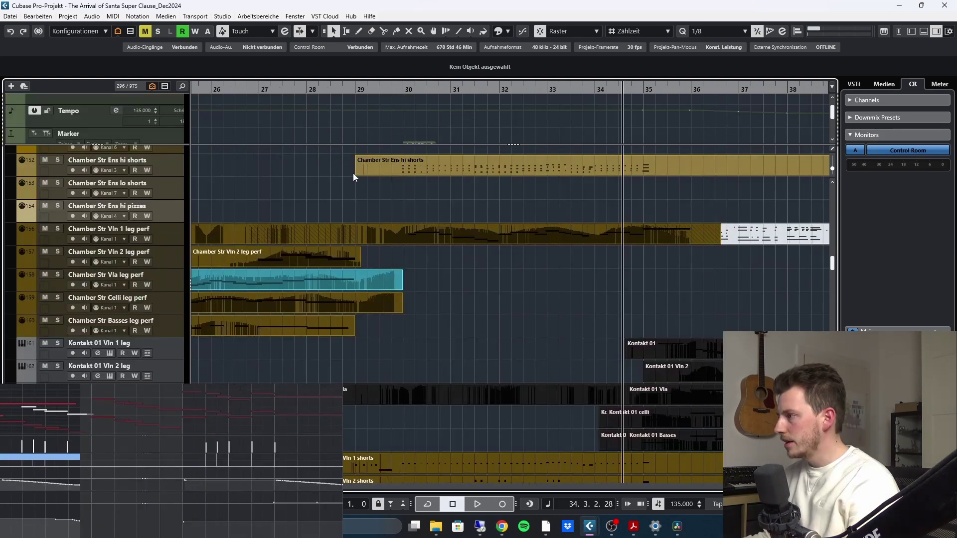
pyautogui.click(378, 89)
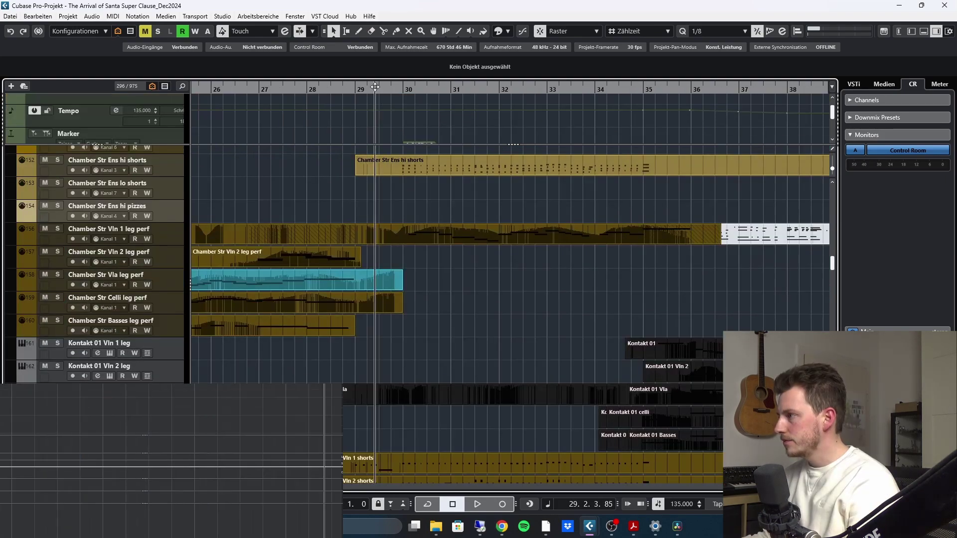
pyautogui.scroll(3, 379, 224)
pyautogui.scroll(3, 62, 256)
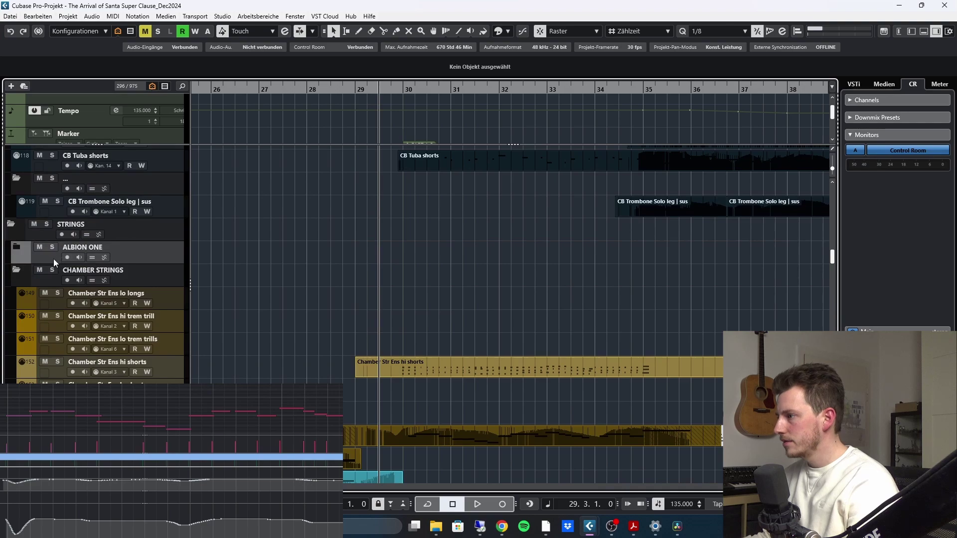
pyautogui.click(46, 228)
pyautogui.press('space')
# Examine the Chamber, CS and BBC string tracks during playback, with the view following the playhead, and stop past bar 38
pyautogui.scroll(-9, 343, 393)
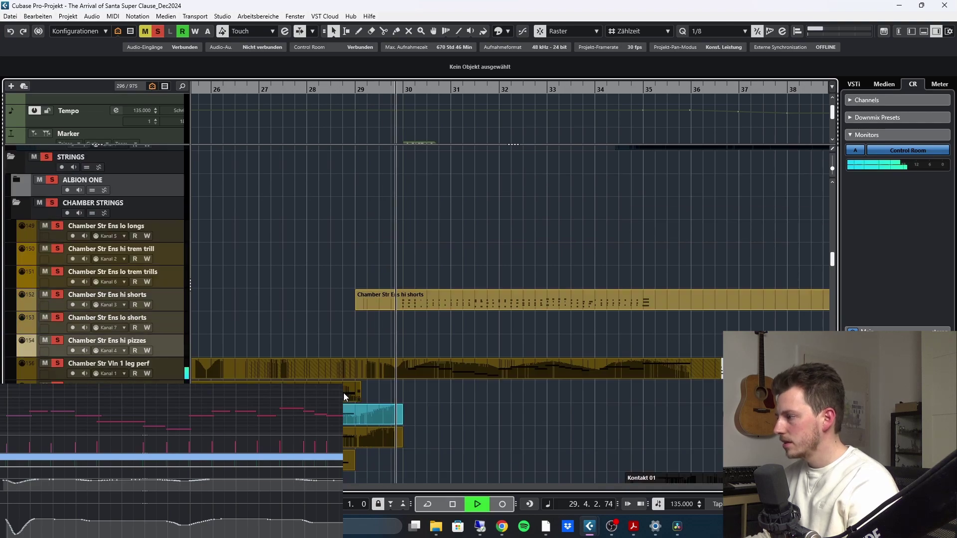
pyautogui.scroll(-6, 352, 393)
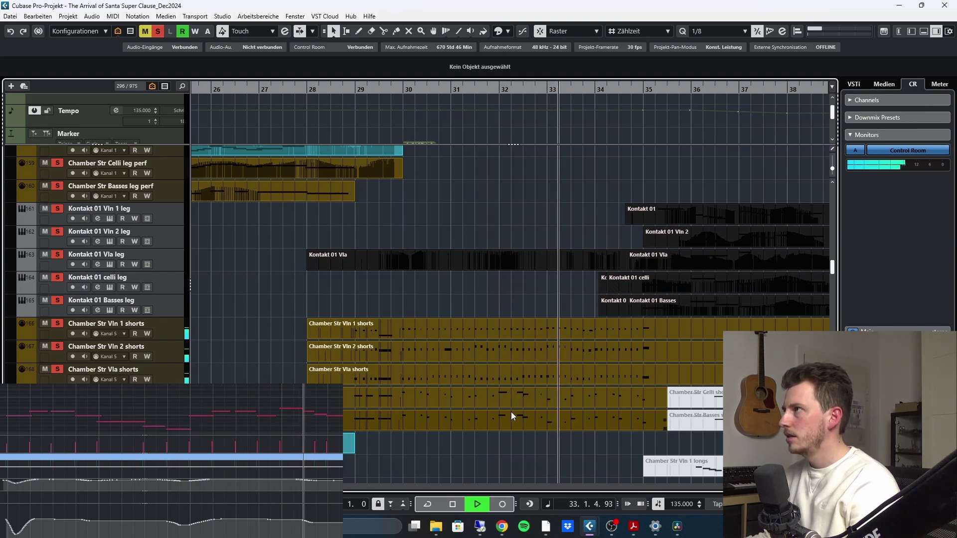
pyautogui.scroll(-3, 512, 414)
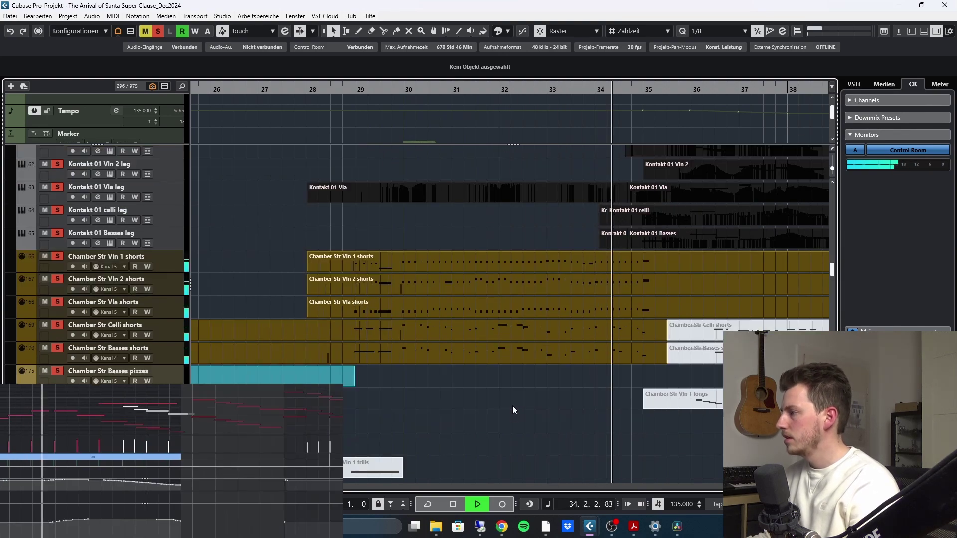
pyautogui.scroll(-6, 504, 389)
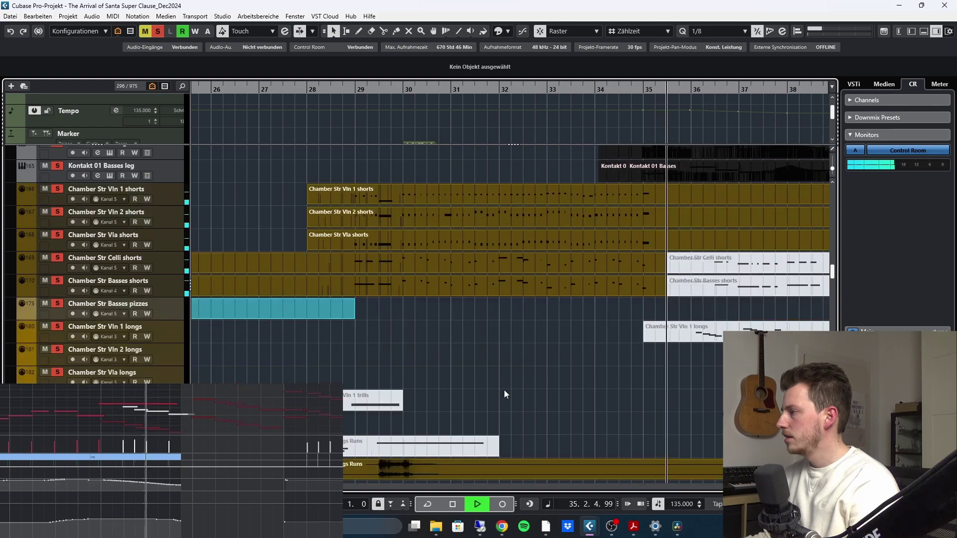
pyautogui.scroll(-10, 505, 384)
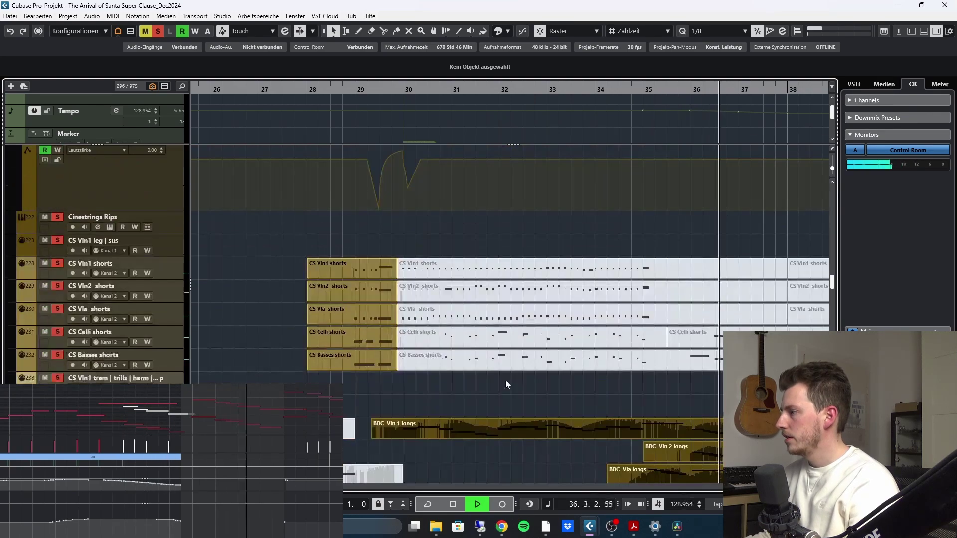
pyautogui.press('f')
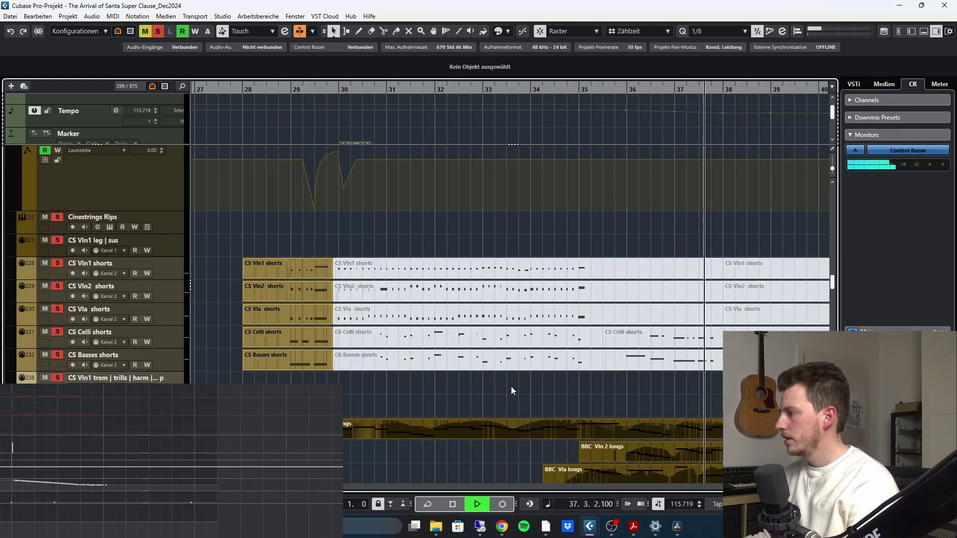
pyautogui.scroll(-6, 511, 386)
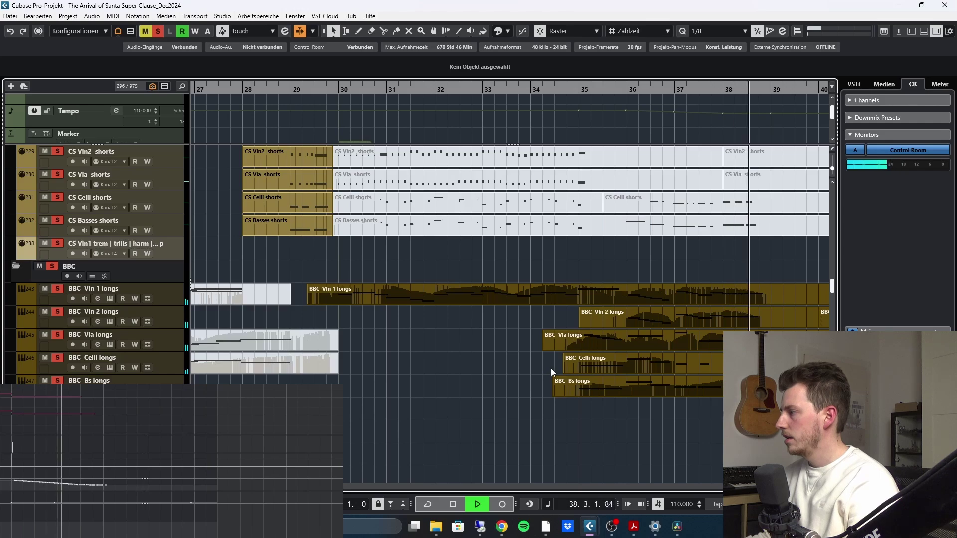
pyautogui.press('space')
# Add the HARP | MALLETS | PLUCKS folder to the solos, play from 29.3.1, solo TIMPANI as well, and stop near bar 34
pyautogui.scroll(-15, 489, 340)
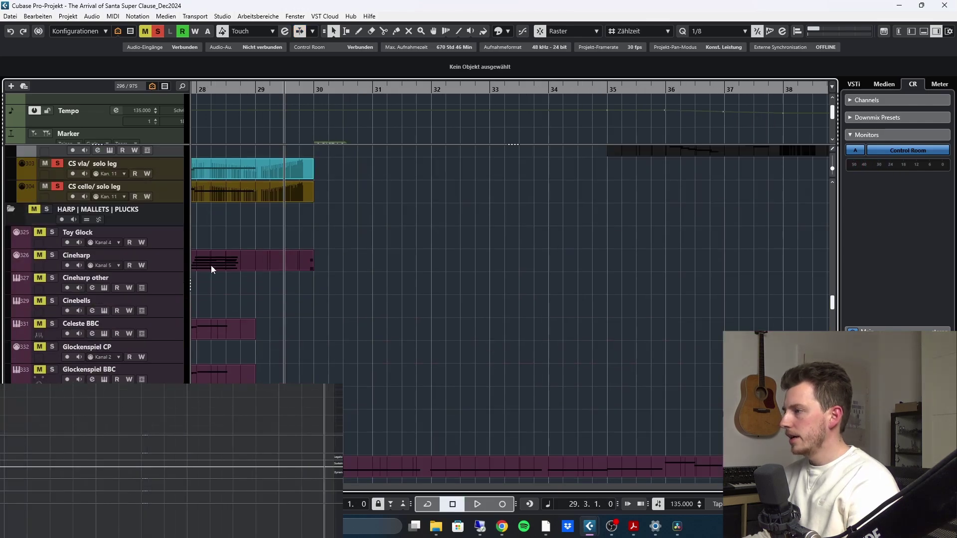
pyautogui.click(46, 209)
pyautogui.click(37, 209)
pyautogui.scroll(-8, 385, 330)
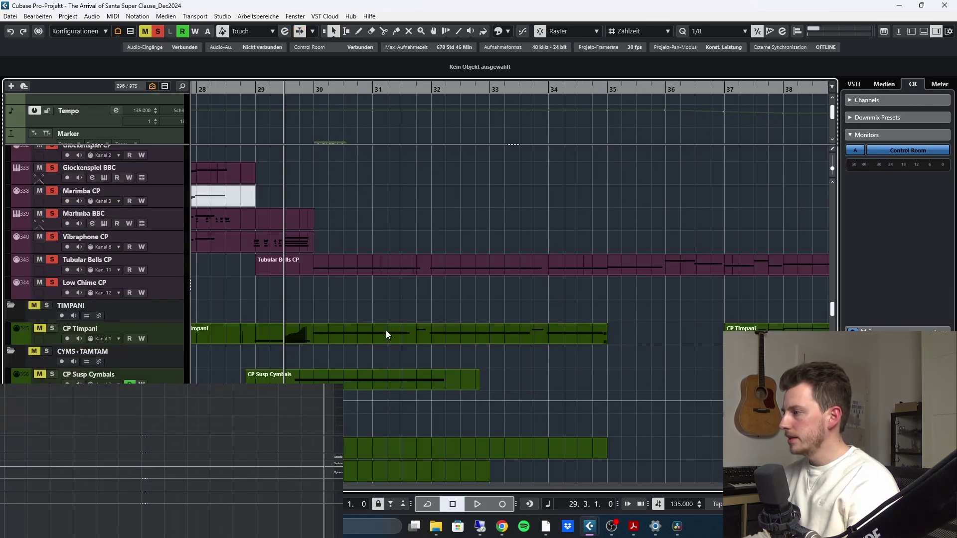
pyautogui.press('space')
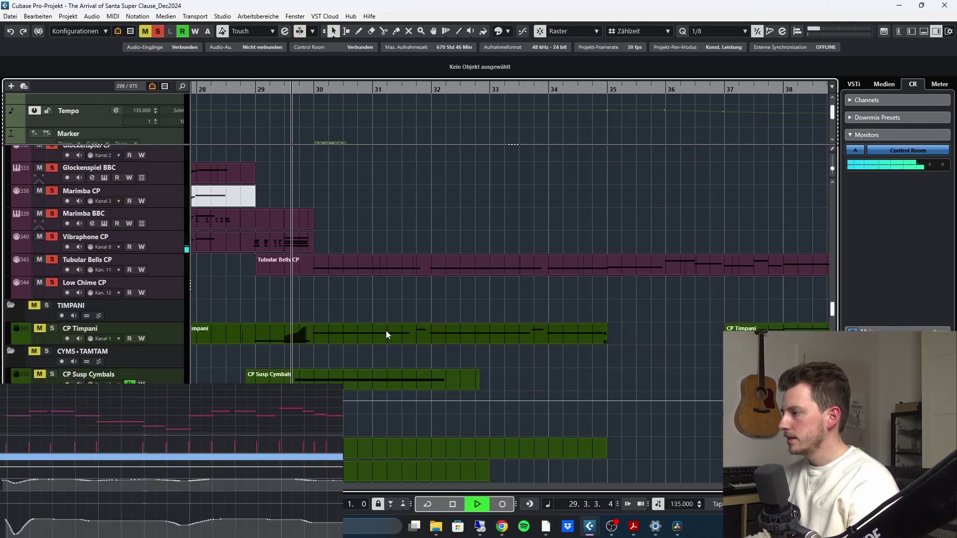
pyautogui.click(46, 305)
pyautogui.click(33, 305)
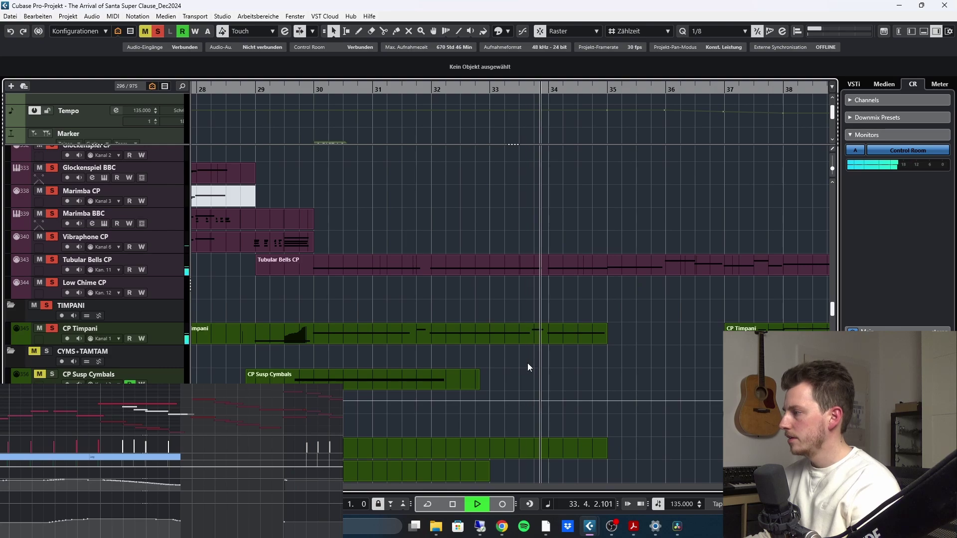
pyautogui.press('space')
# Return the playhead to 29.1.1, add the CYMS+TAMTAM, METALS and KEYS folders to the solos, and start playback
pyautogui.click(261, 89)
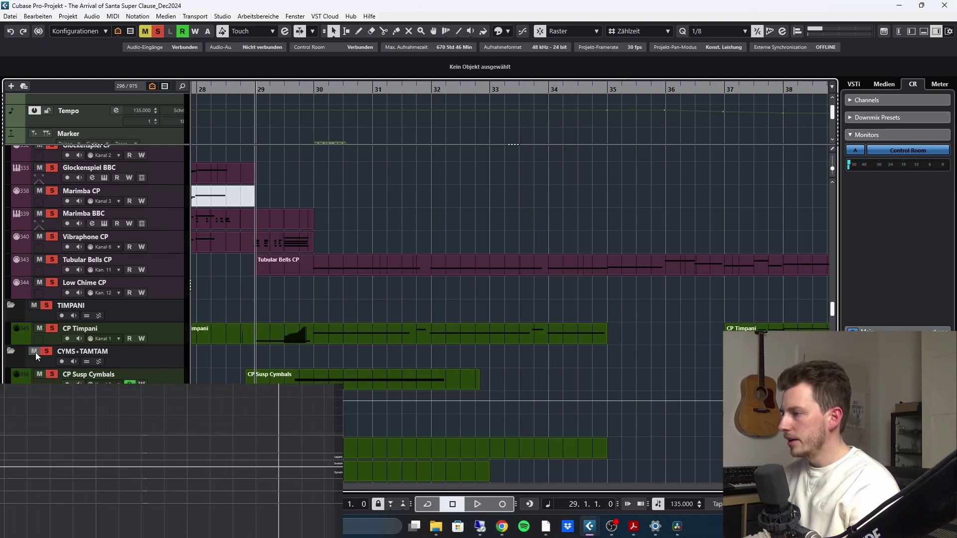
pyautogui.scroll(-5, 287, 267)
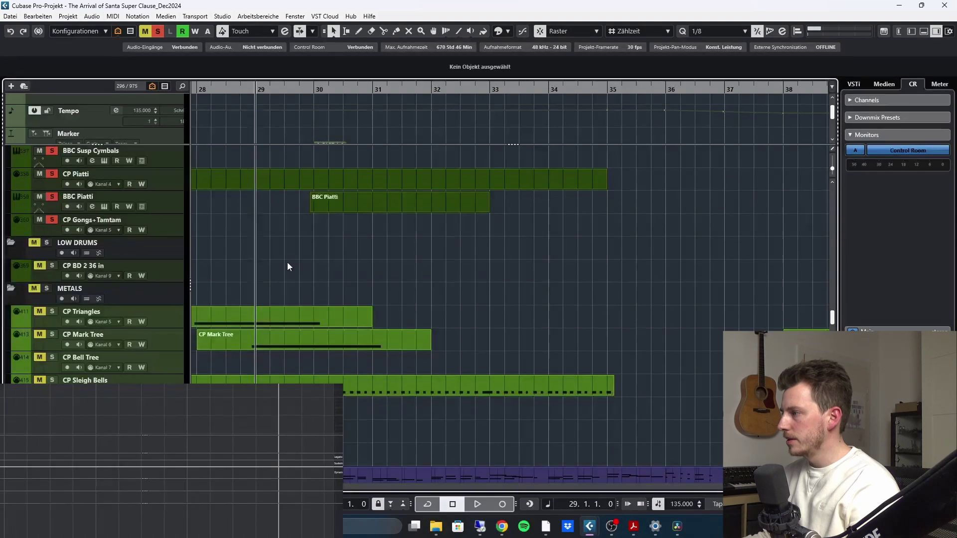
pyautogui.click(31, 290)
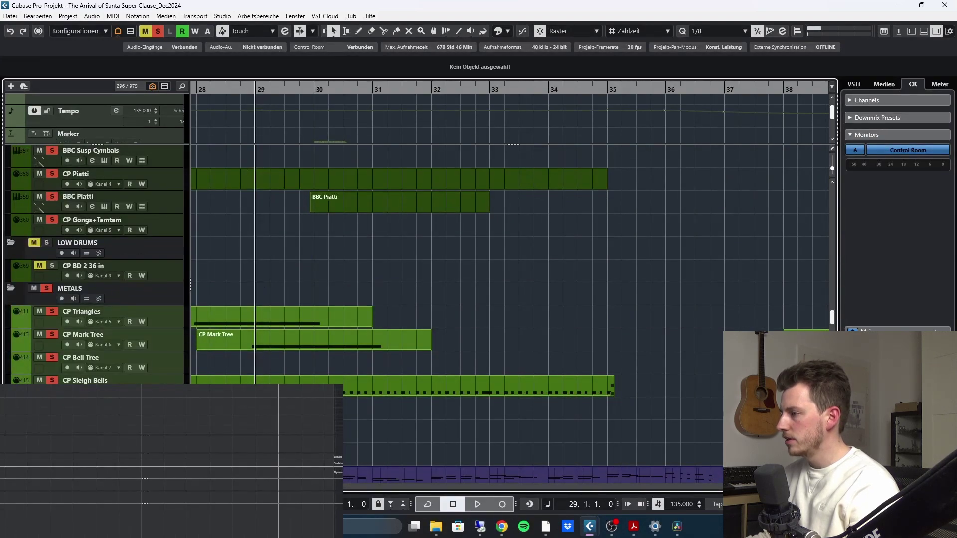
pyautogui.scroll(-3, 357, 395)
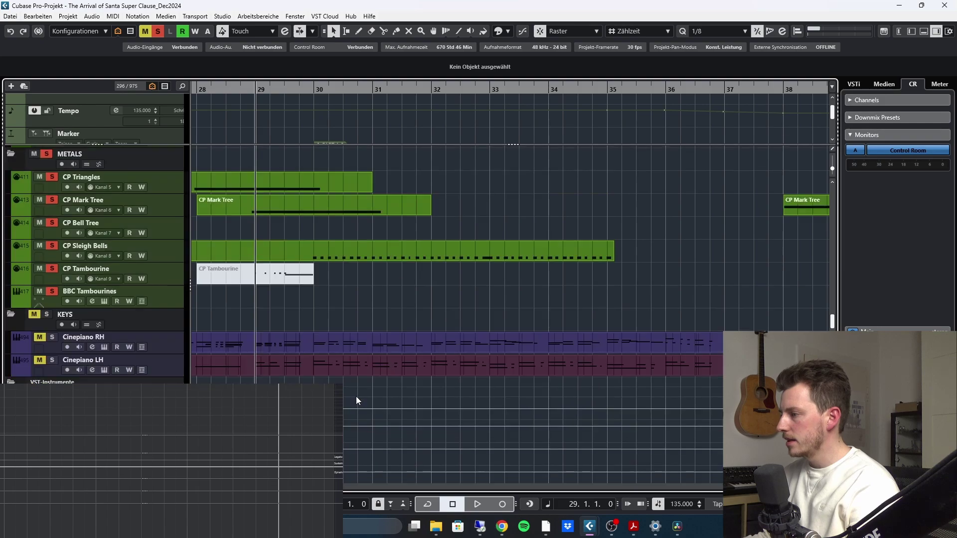
pyautogui.click(32, 315)
pyautogui.press('space')
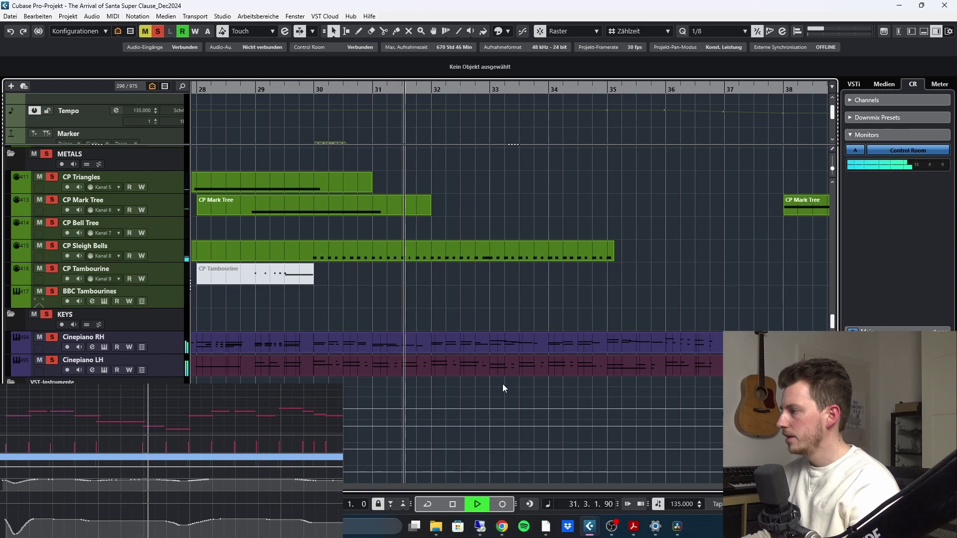
# Examine the cymbal, metal percussion, timpani and tubular bell parts during playback with the view following the playhead, and stop past bar 39
pyautogui.scroll(5, 448, 356)
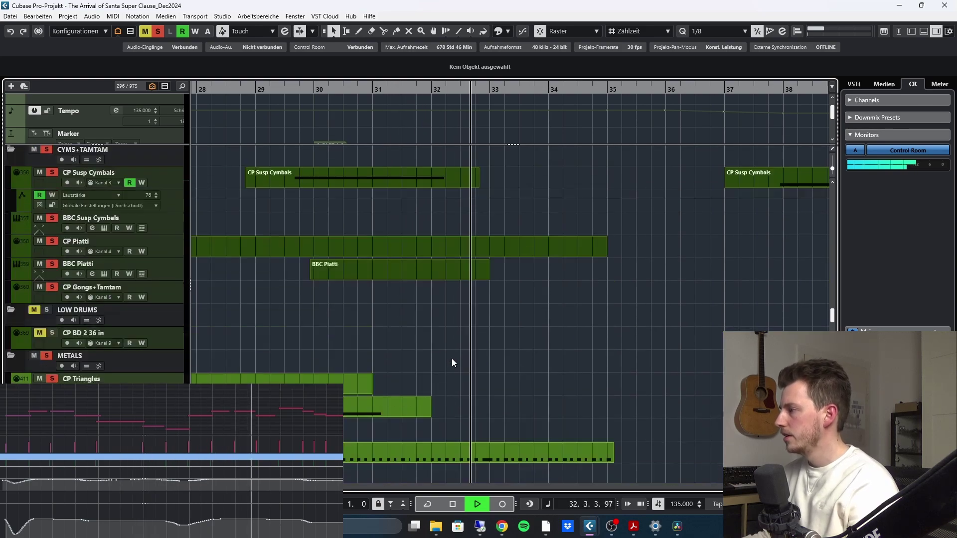
pyautogui.scroll(-2, 466, 361)
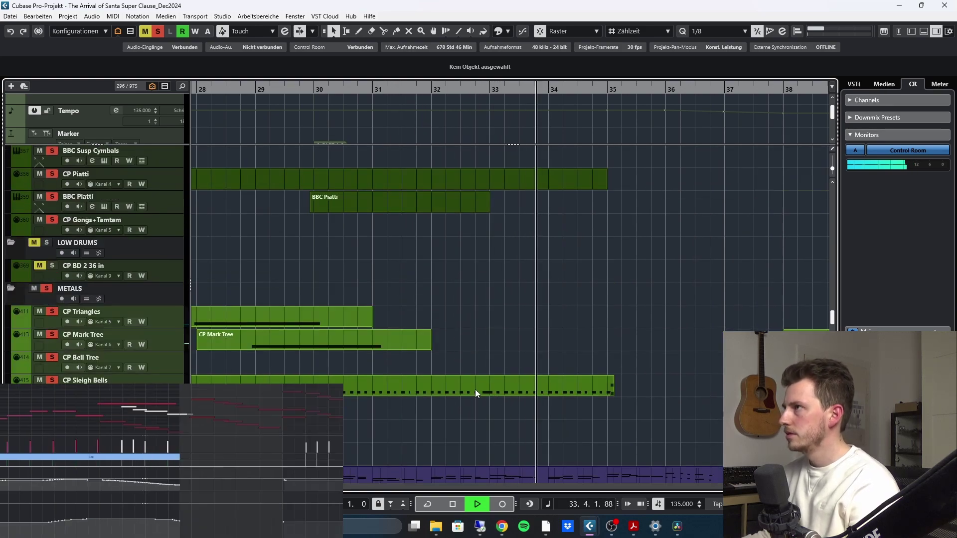
pyautogui.press('f')
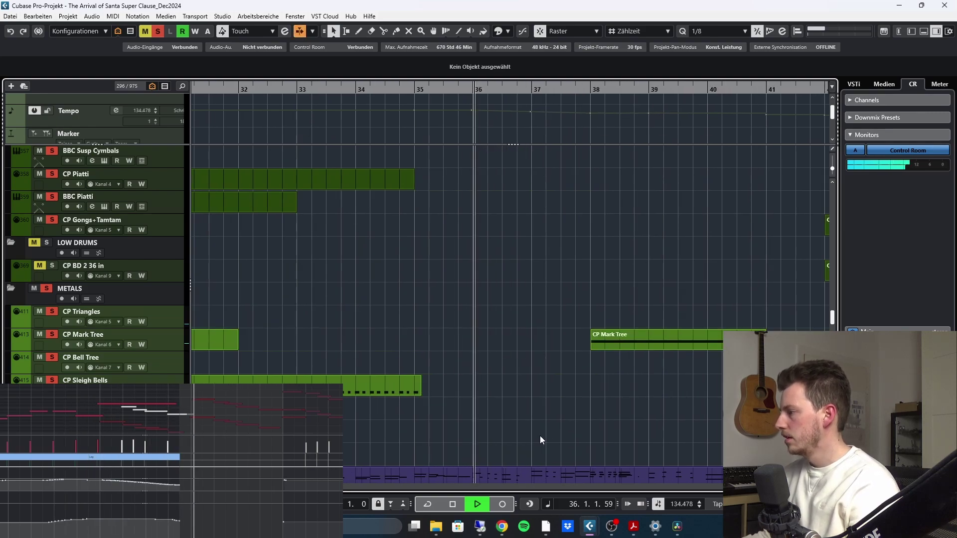
pyautogui.scroll(-2, 540, 435)
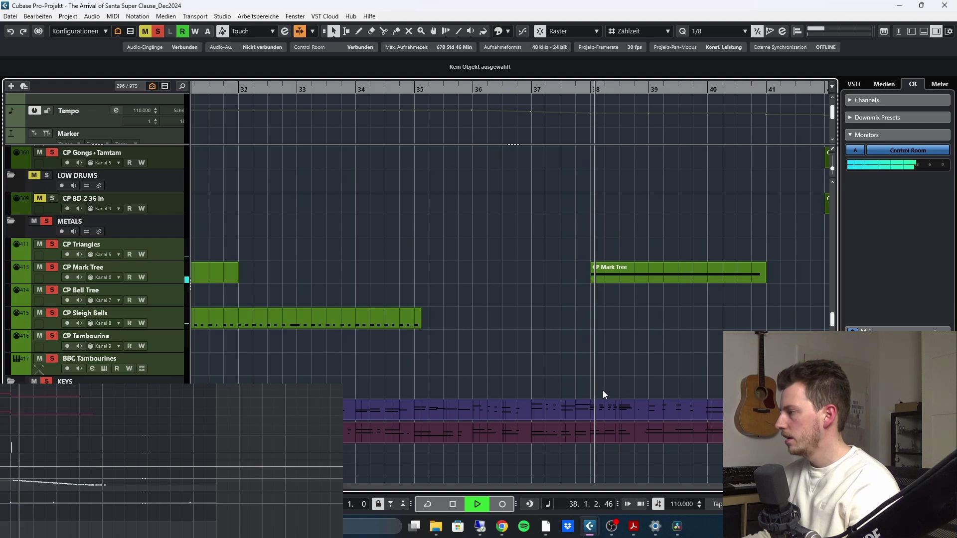
pyautogui.scroll(3, 605, 387)
pyautogui.scroll(3, 605, 388)
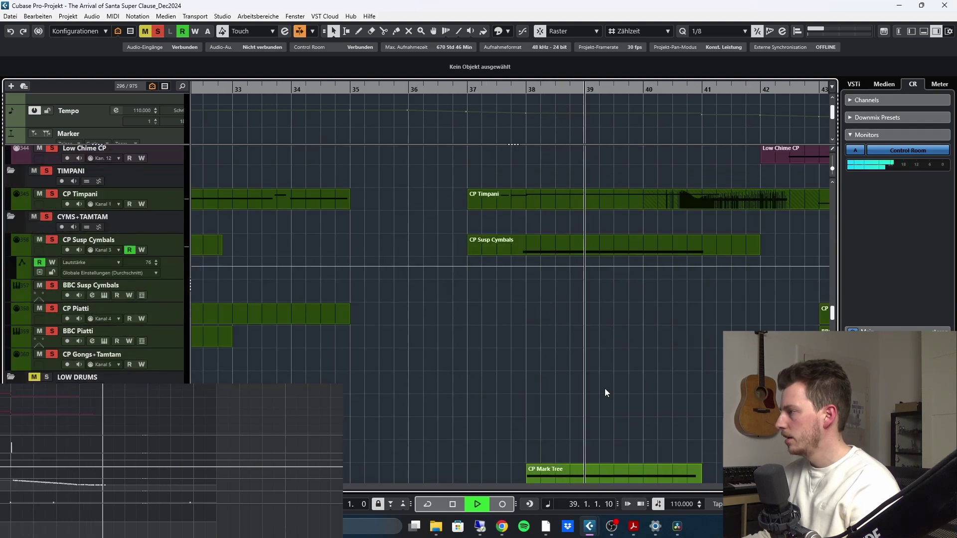
pyautogui.scroll(2, 604, 388)
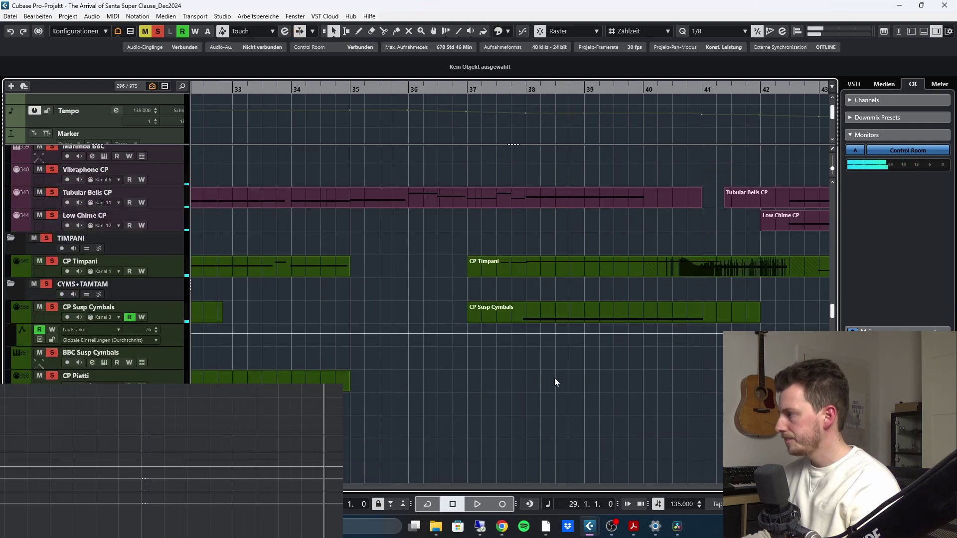
pyautogui.press('space')
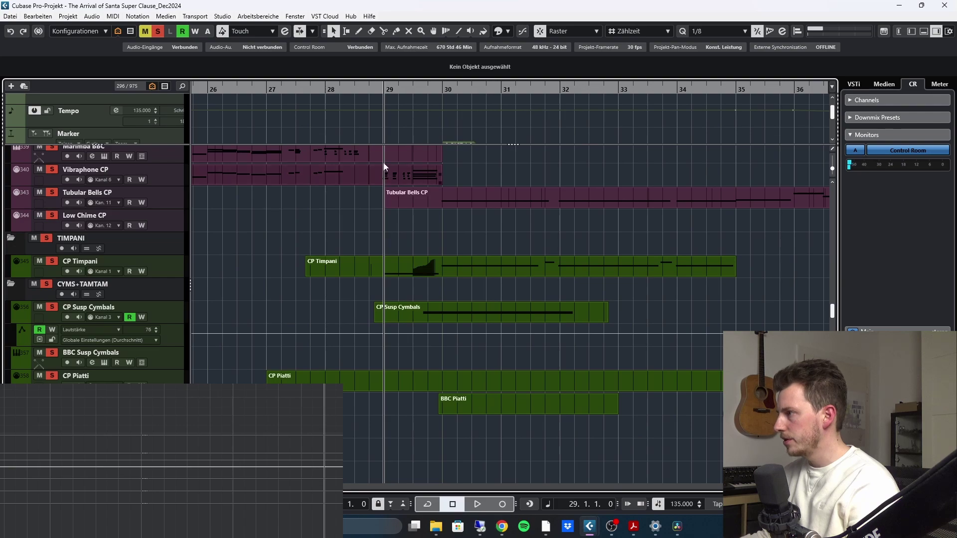
# Return the playhead to 28.3.1, clear all solos, and start playback of the full orchestra
pyautogui.click(357, 92)
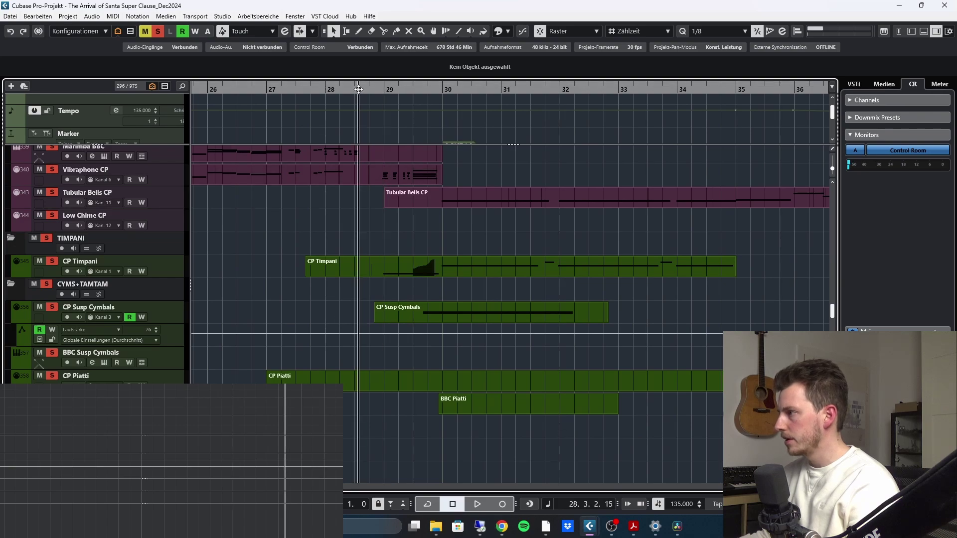
pyautogui.click(153, 32)
pyautogui.press('space')
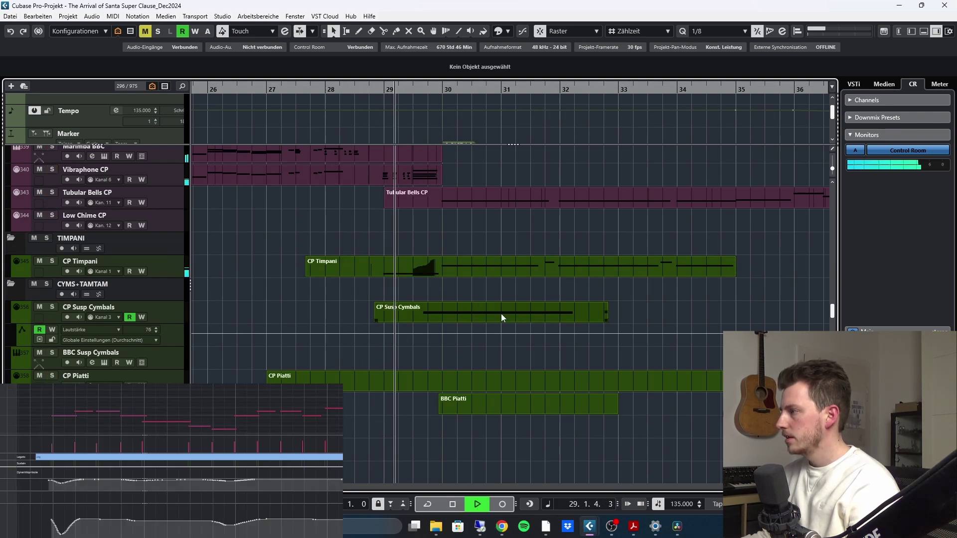
# Examine the mallet, solo string, BBC and chamber string parts during full playback, with the view following the playhead
pyautogui.scroll(8, 324, 351)
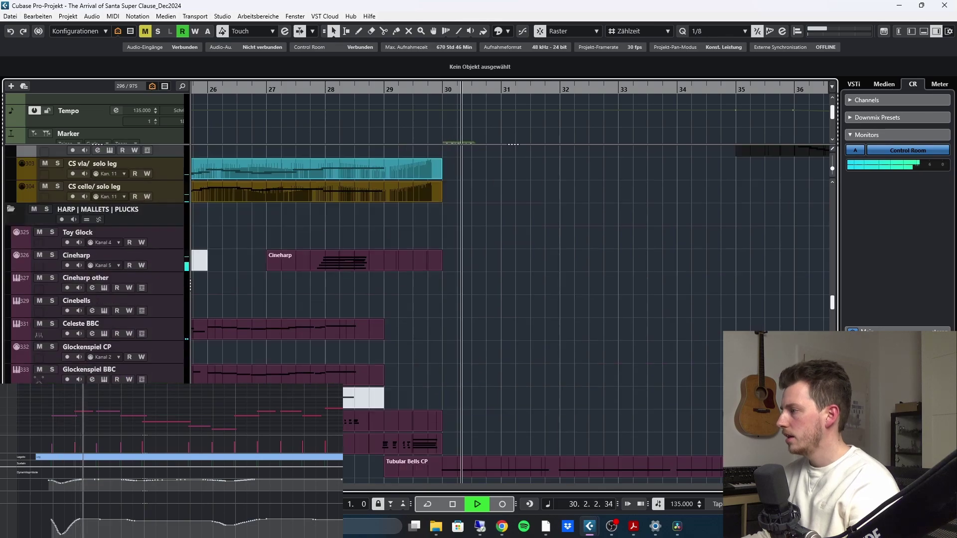
pyautogui.scroll(8, 324, 264)
pyautogui.press('f')
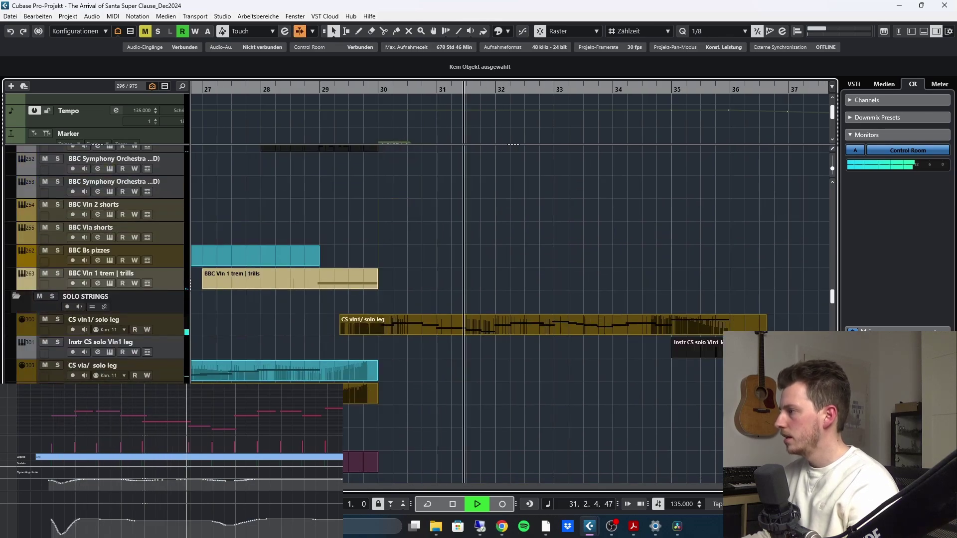
pyautogui.scroll(10, 514, 264)
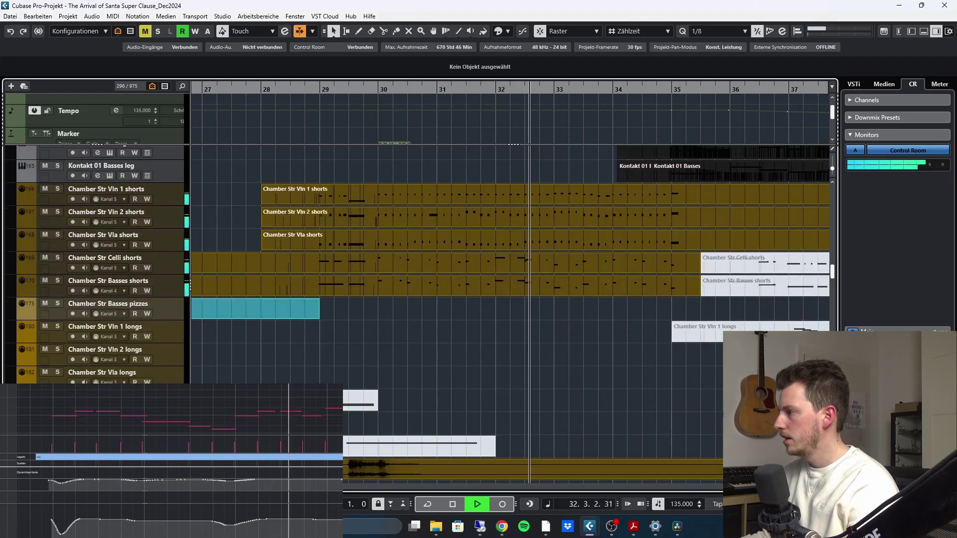
pyautogui.scroll(10, 514, 264)
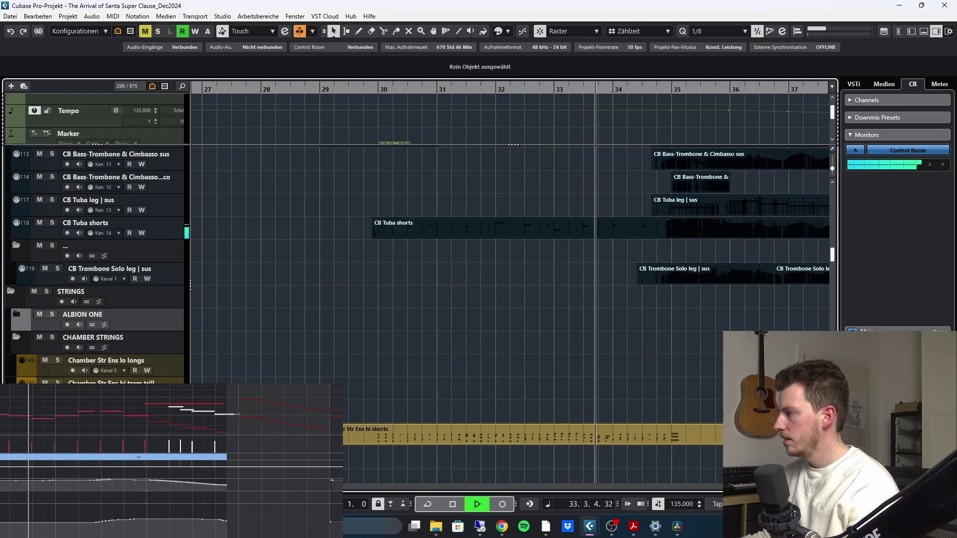
# Examine the low brass, horn and chamber string parts as the full orchestra plays on, and stop past bar 44
pyautogui.scroll(6, 513, 264)
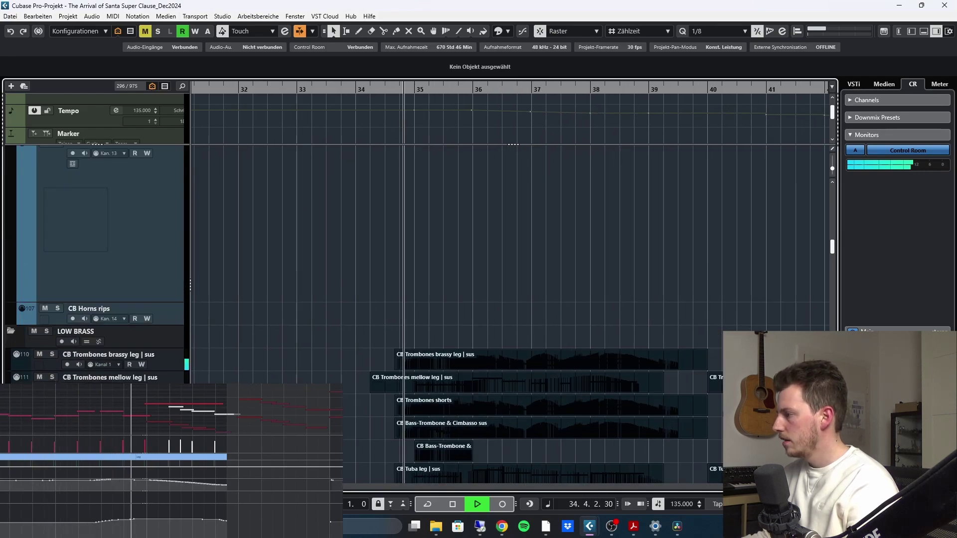
pyautogui.scroll(-3, 668, 387)
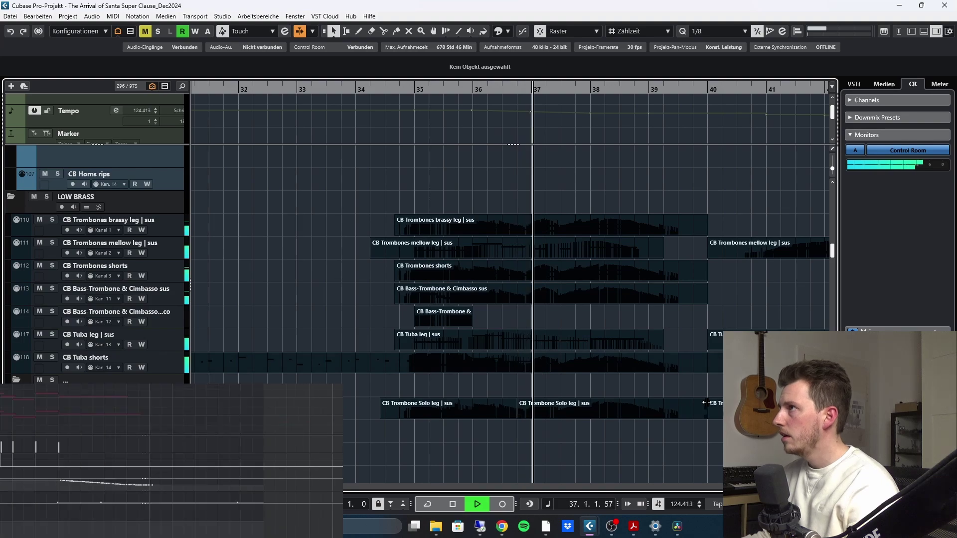
pyautogui.scroll(5, 654, 403)
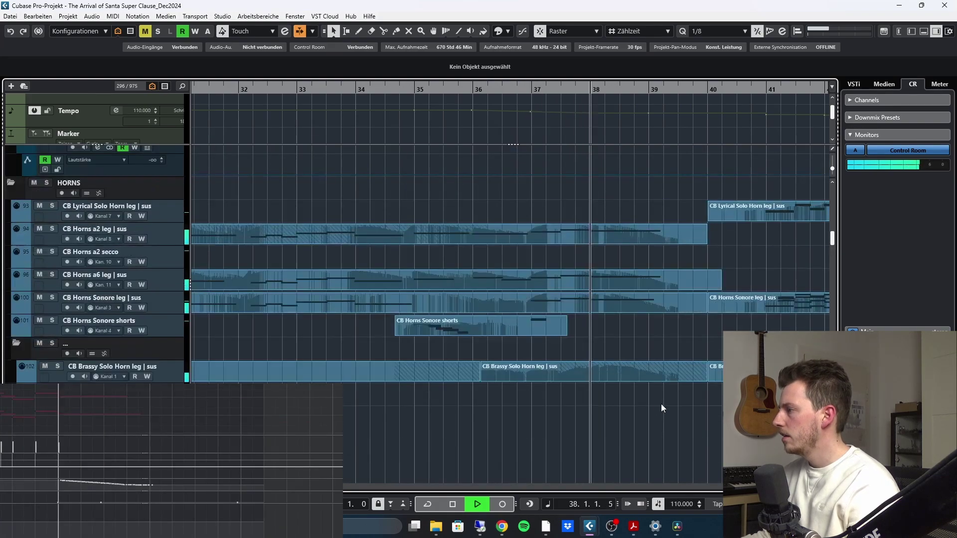
pyautogui.scroll(-15, 662, 403)
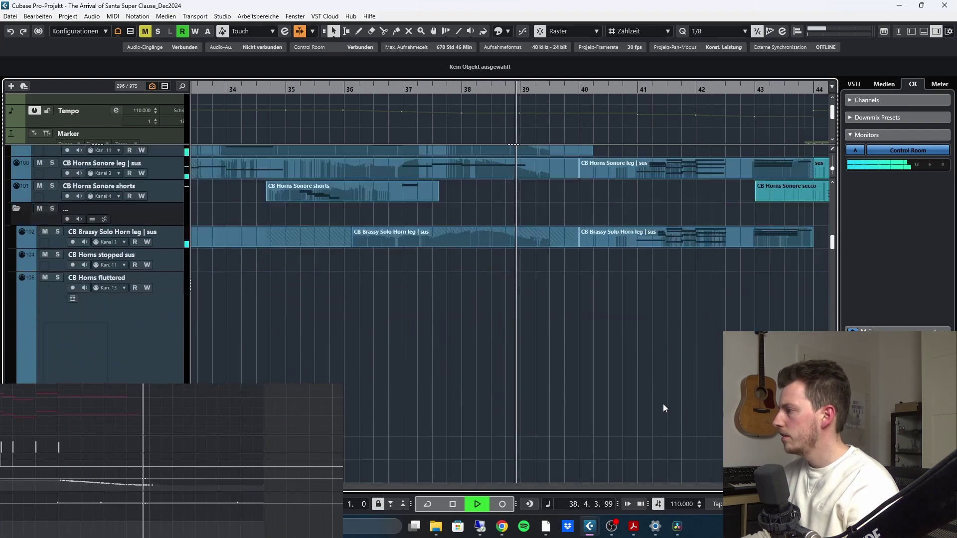
pyautogui.scroll(-3, 642, 401)
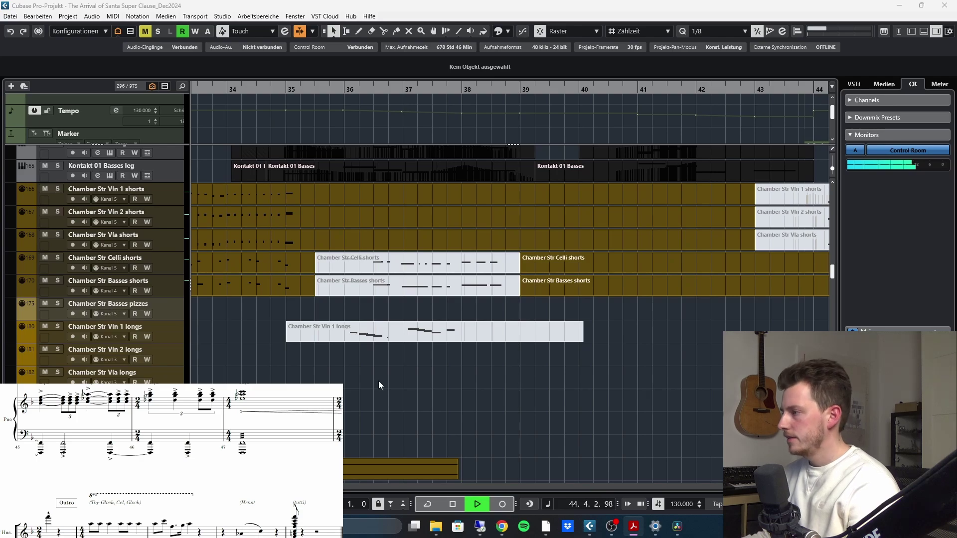
pyautogui.press('space')
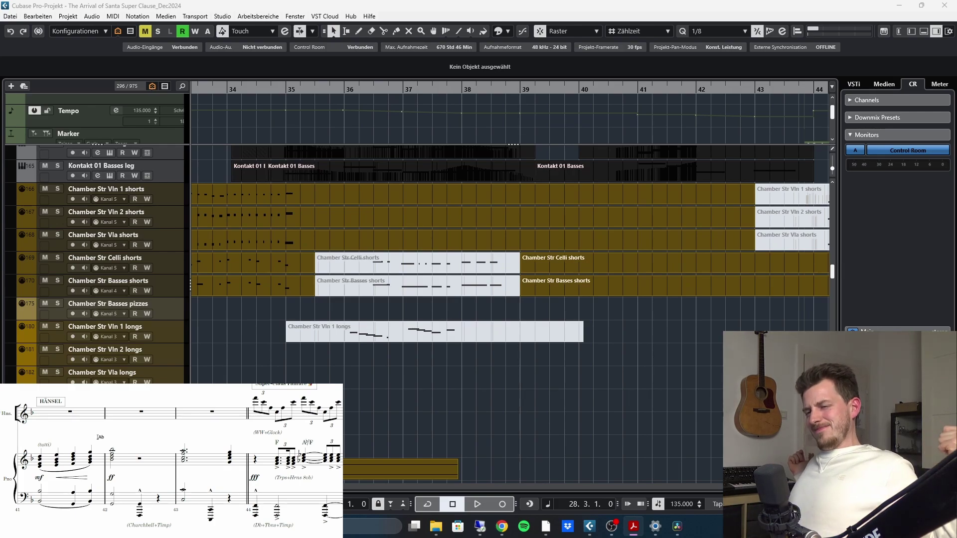
# Examine the percussion, string and woodwind parts around bars 39 to 48, ending at the BBC woodwinds
pyautogui.scroll(-10, 280, 247)
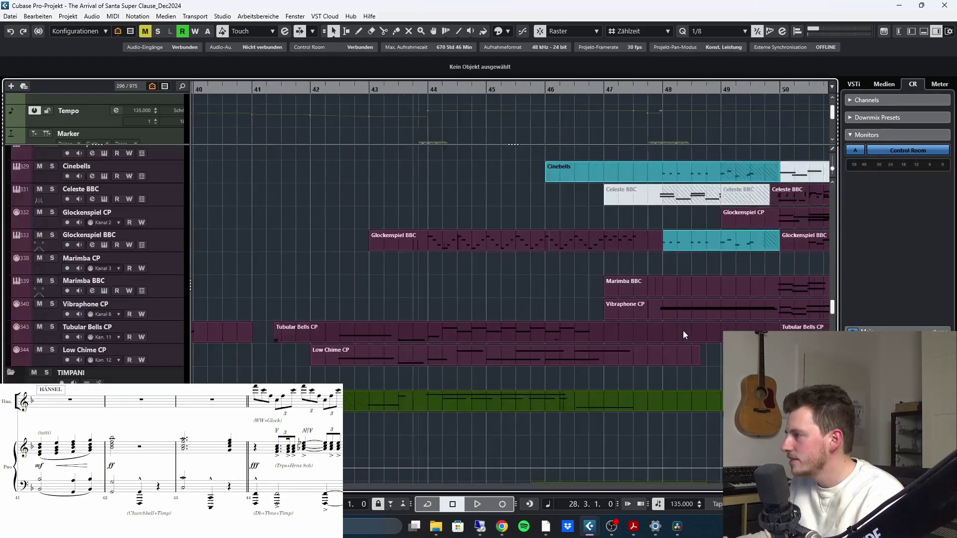
pyautogui.hscroll(3, 682, 331)
pyautogui.hscroll(-6, 532, 331)
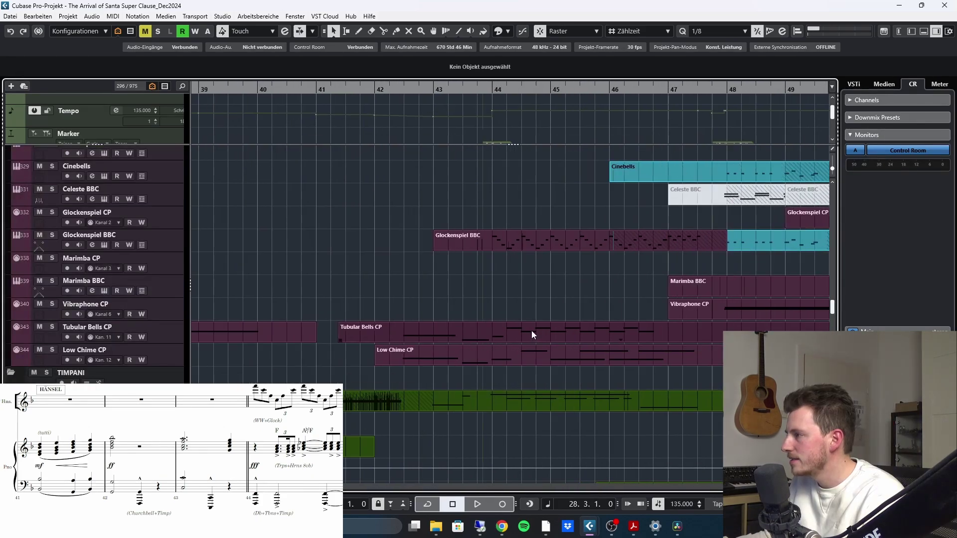
pyautogui.scroll(20, 531, 330)
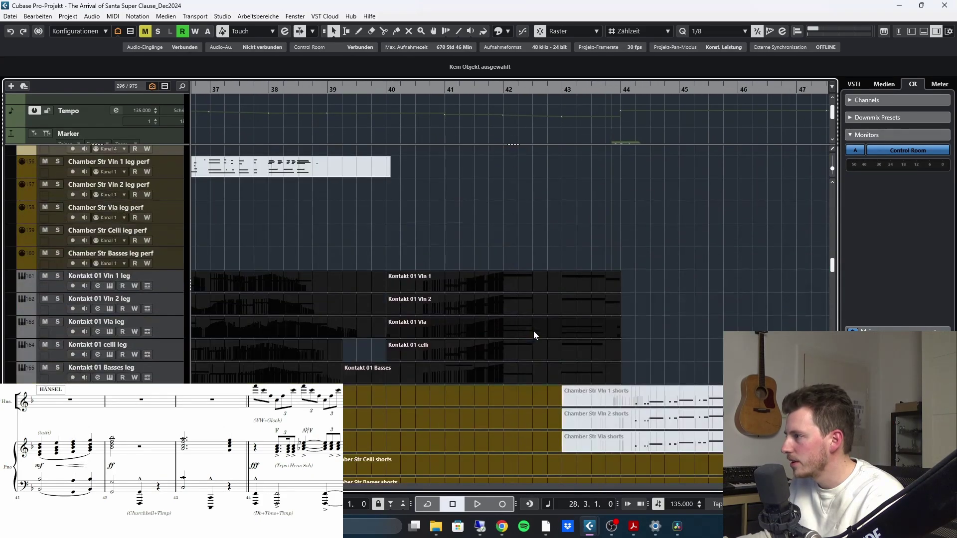
pyautogui.scroll(20, 539, 330)
pyautogui.hscroll(2, 539, 331)
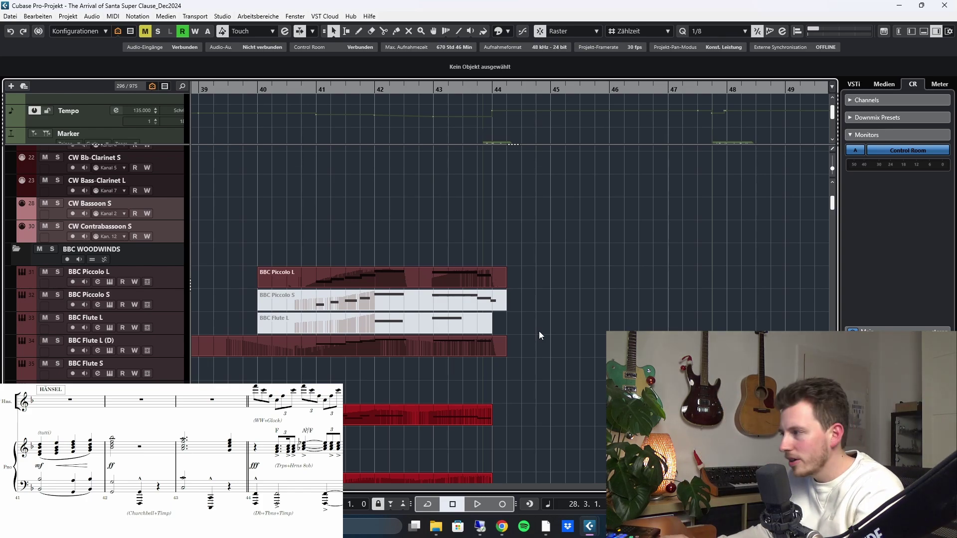
pyautogui.scroll(3, 570, 325)
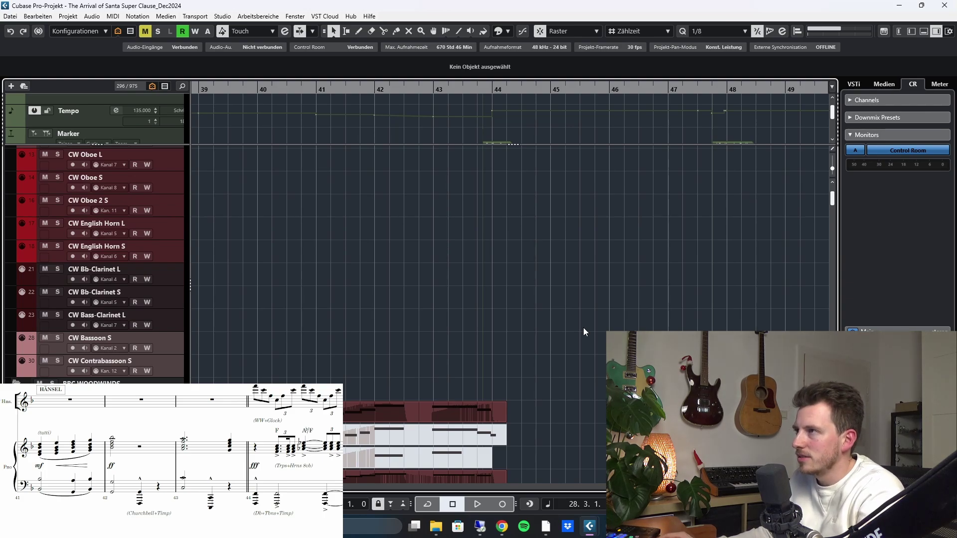
pyautogui.scroll(-4, 583, 327)
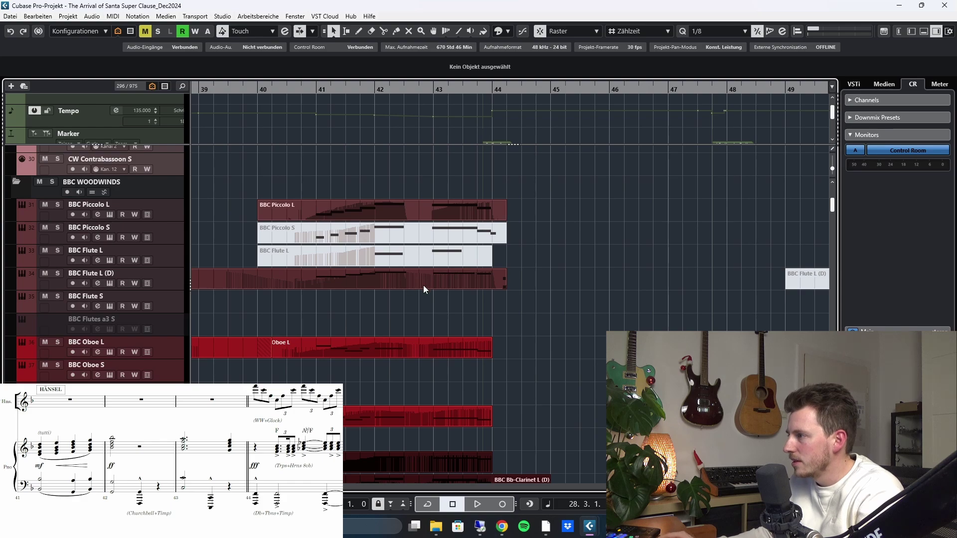
# Place the playhead at 40.4.1, solo the WOODWINDS folder, and start playback
pyautogui.hscroll(-2, 423, 285)
pyautogui.click(369, 90)
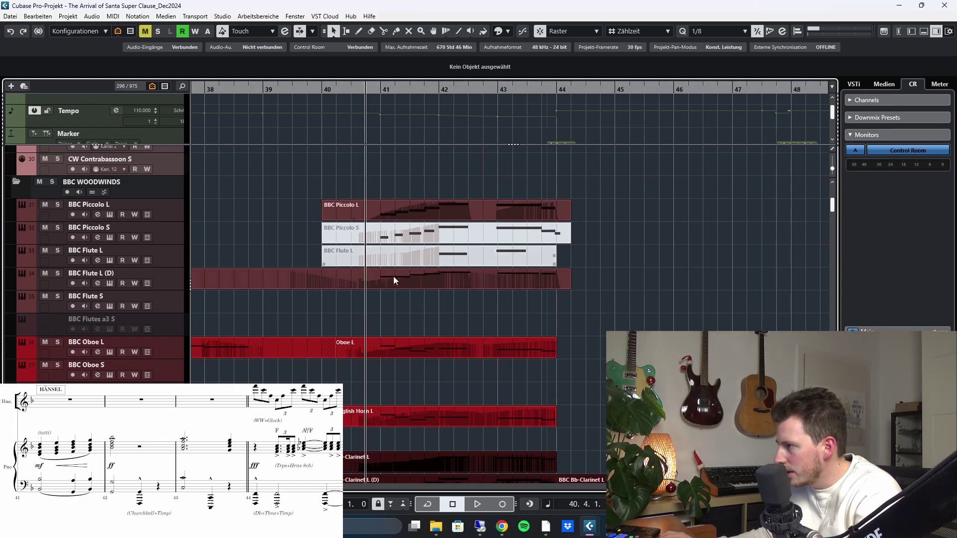
pyautogui.scroll(-4, 349, 277)
pyautogui.scroll(15, 317, 277)
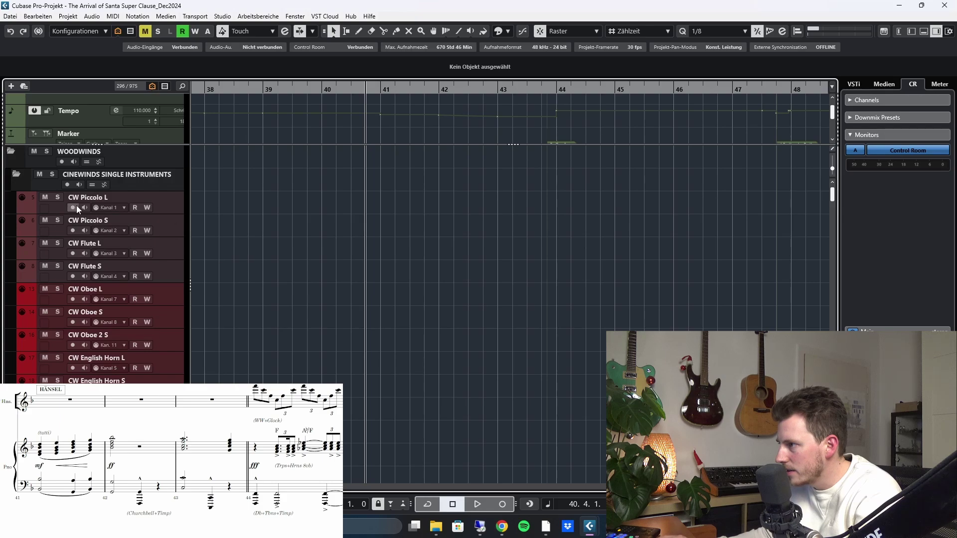
pyautogui.click(48, 151)
pyautogui.press('space')
pyautogui.scroll(-10, 454, 286)
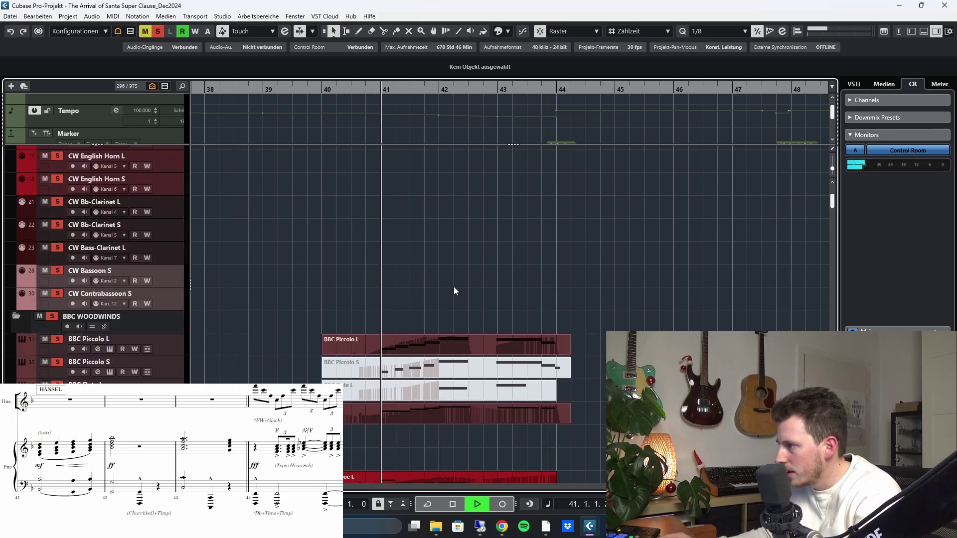
# Examine the BBC oboe, English horn, clarinet and bassoon parts during playback, and stop past bar 44
pyautogui.scroll(-3, 446, 345)
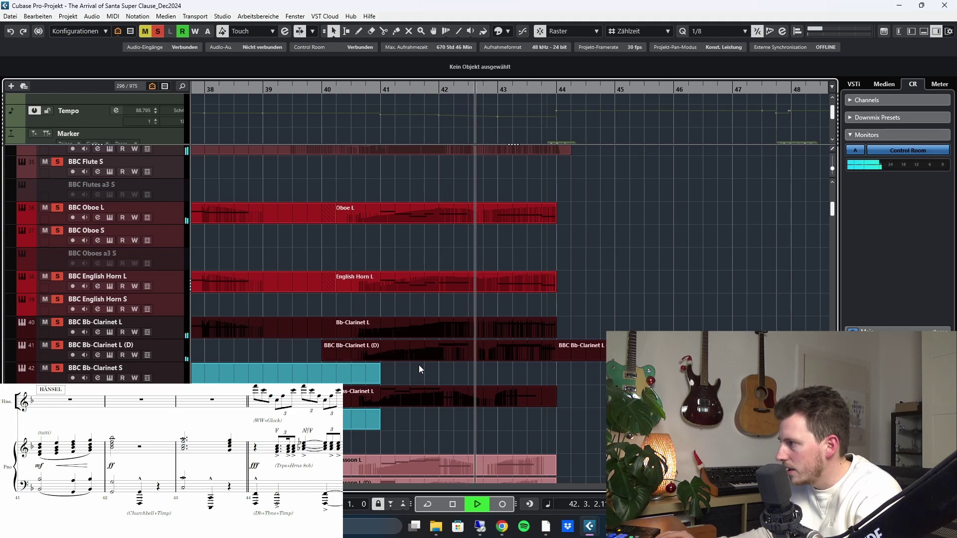
pyautogui.scroll(-3, 419, 365)
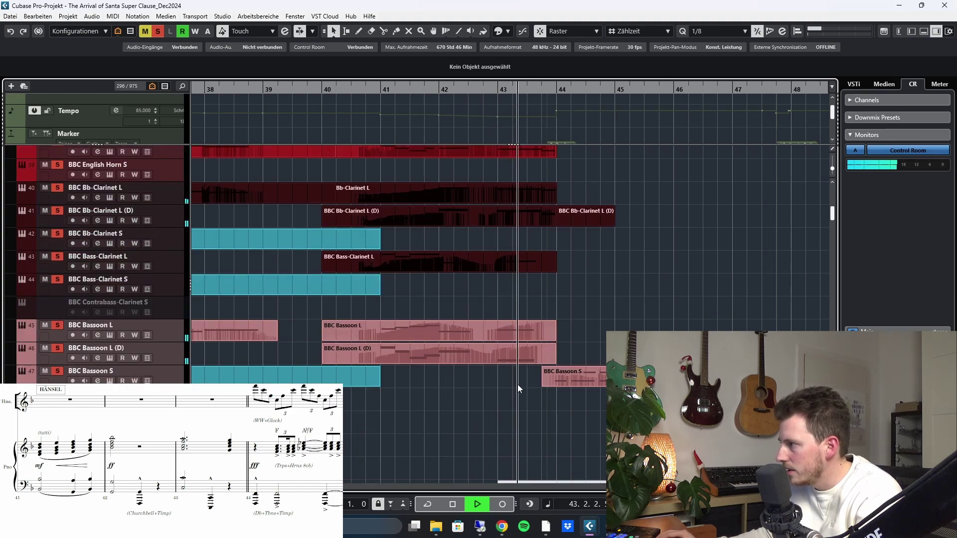
pyautogui.scroll(2, 516, 386)
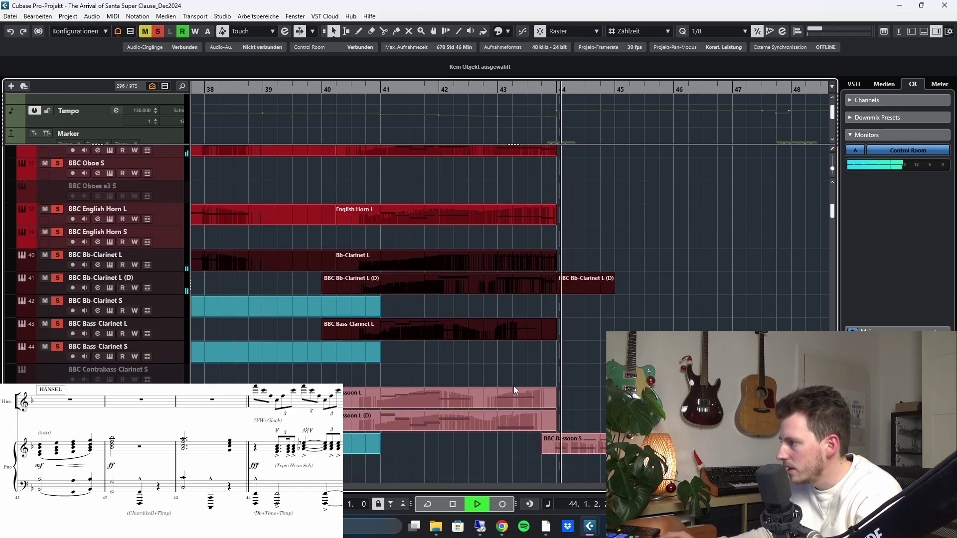
pyautogui.press('space')
# Add the TRUMPETS folder to the solos, play from 40.4.1, and stop past bar 41
pyautogui.scroll(-10, 471, 352)
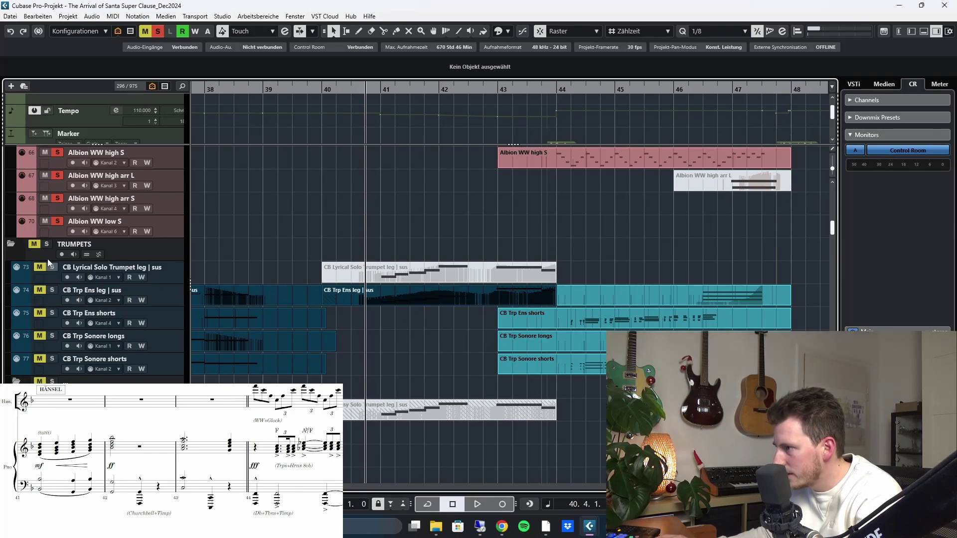
pyautogui.click(34, 244)
pyautogui.press('space')
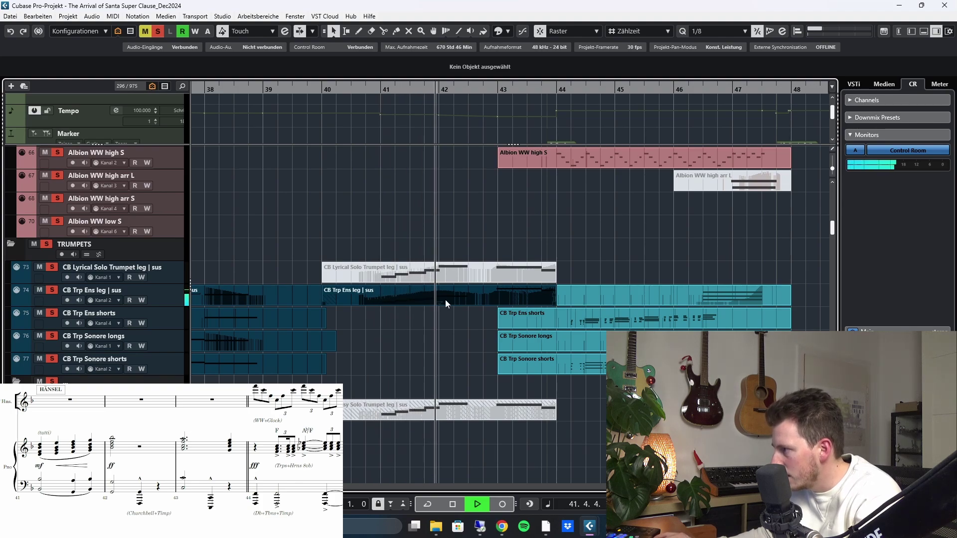
pyautogui.press('space')
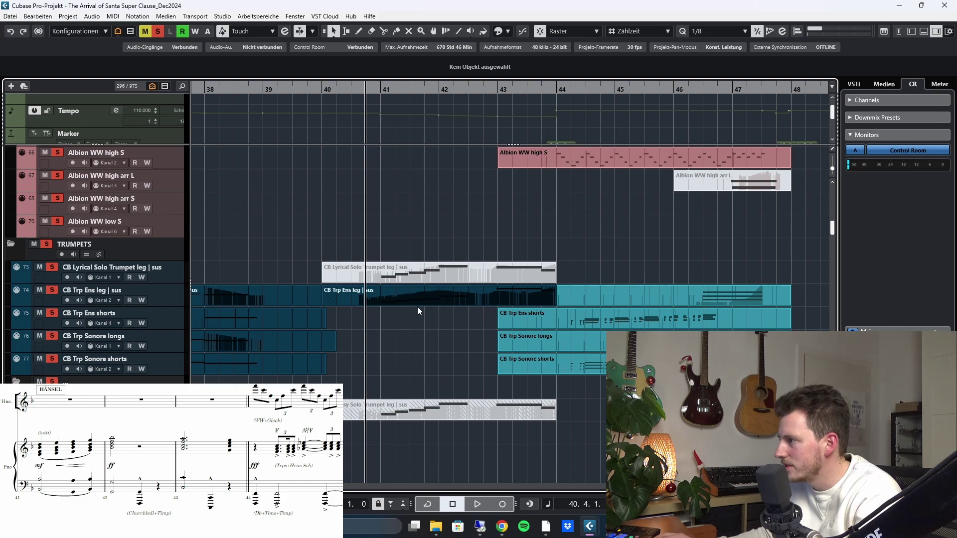
# Add the HORNS folder to the solos and play the horn parts from 40.4.1
pyautogui.scroll(-6, 422, 306)
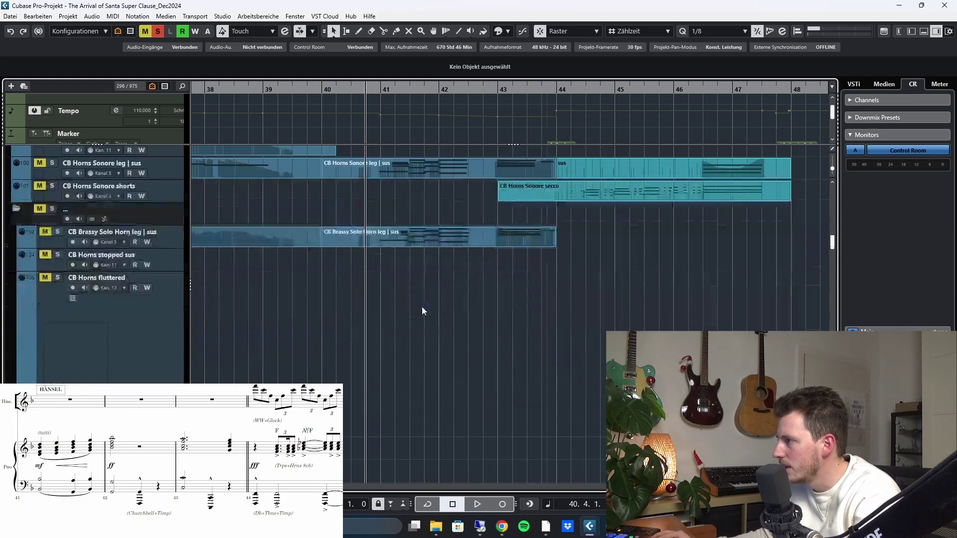
pyautogui.scroll(3, 234, 271)
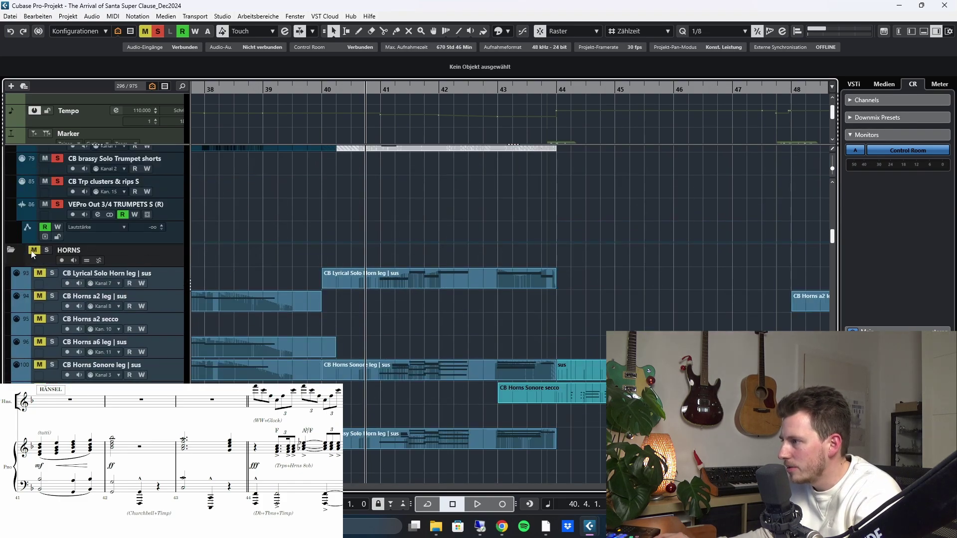
pyautogui.click(33, 251)
pyautogui.press('space')
pyautogui.scroll(-3, 506, 301)
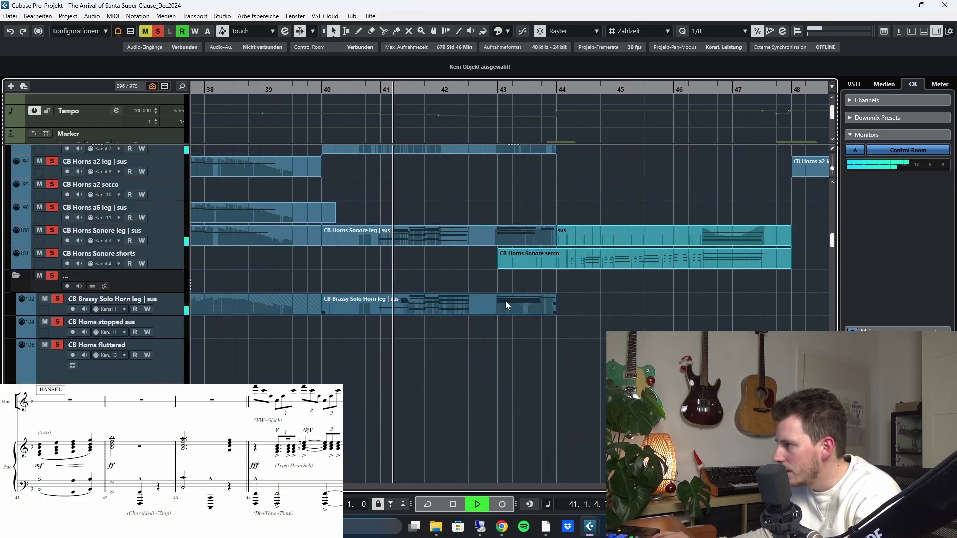
# Add the LOW BRASS and STRINGS folders to the solos, play from 40.4.1, and stop past bar 42
pyautogui.scroll(2, 467, 298)
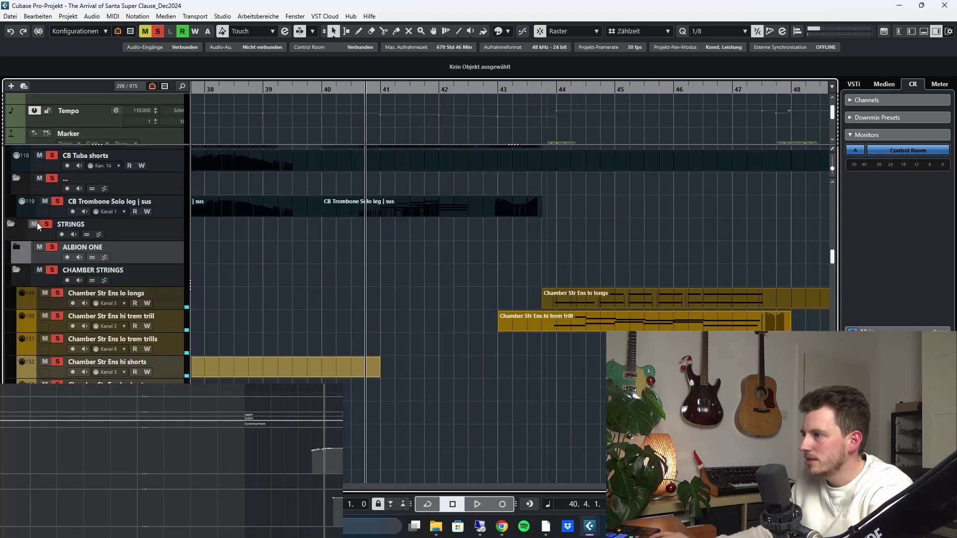
pyautogui.scroll(-6, 432, 337)
pyautogui.scroll(3, 432, 321)
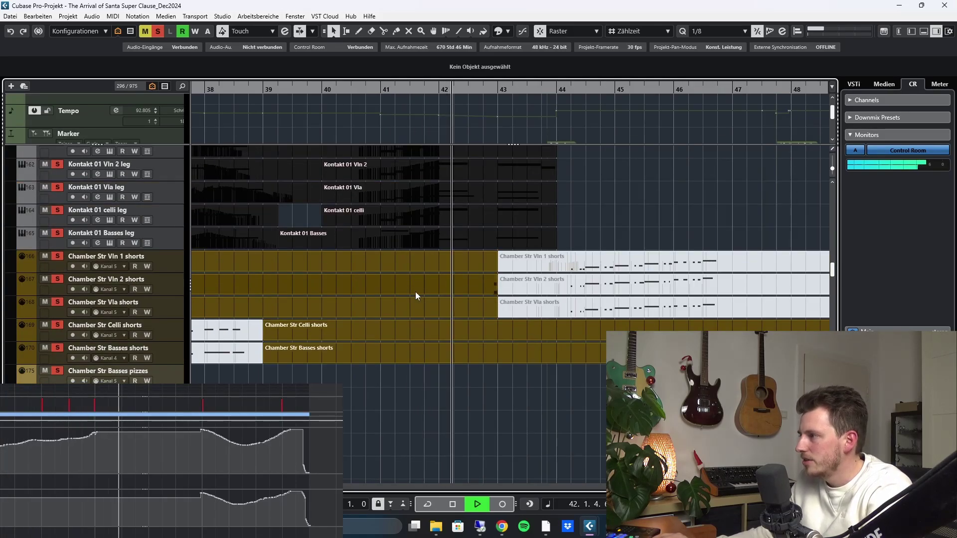
pyautogui.press('space')
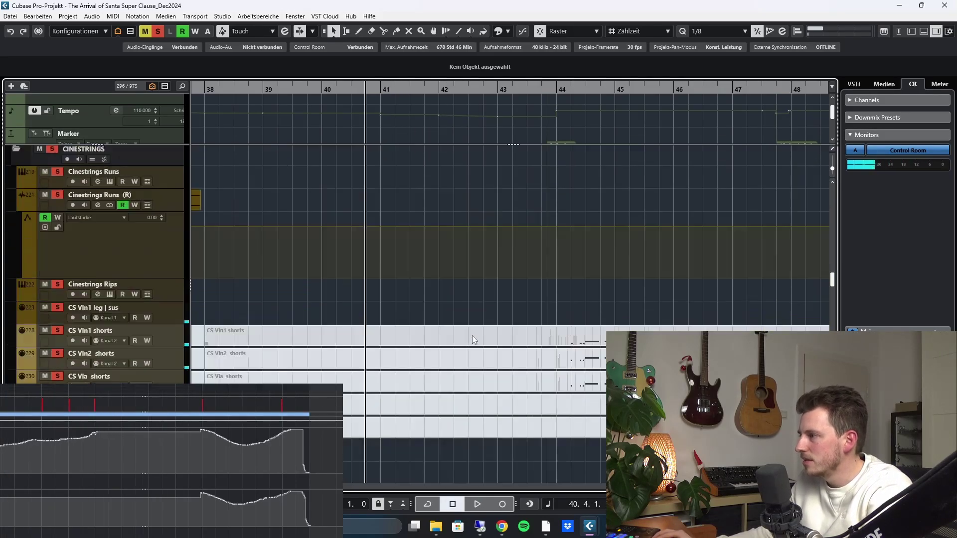
# Add the HARP | MALLETS | PLUCKS folder to the solos and play from 40.4.1
pyautogui.scroll(-10, 471, 335)
pyautogui.scroll(-12, 383, 366)
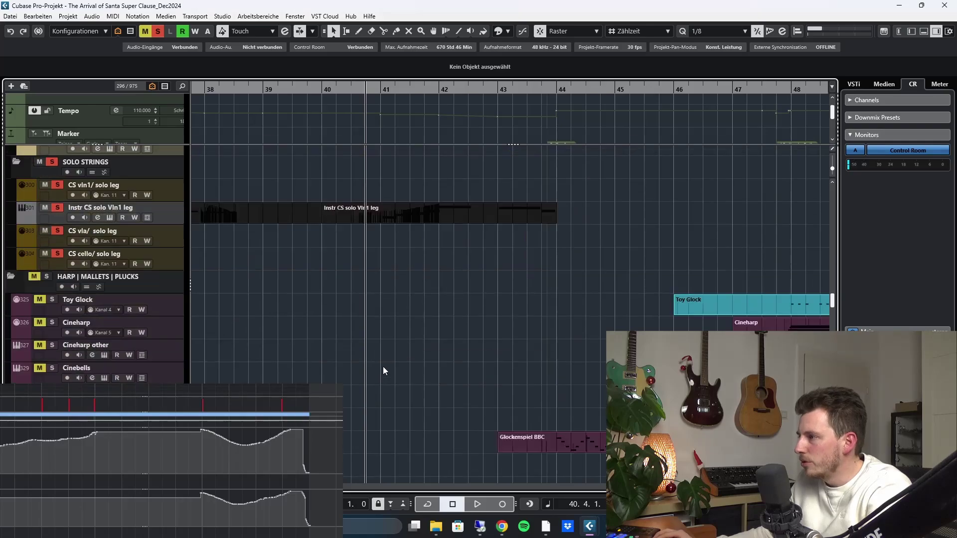
pyautogui.scroll(-8, 382, 366)
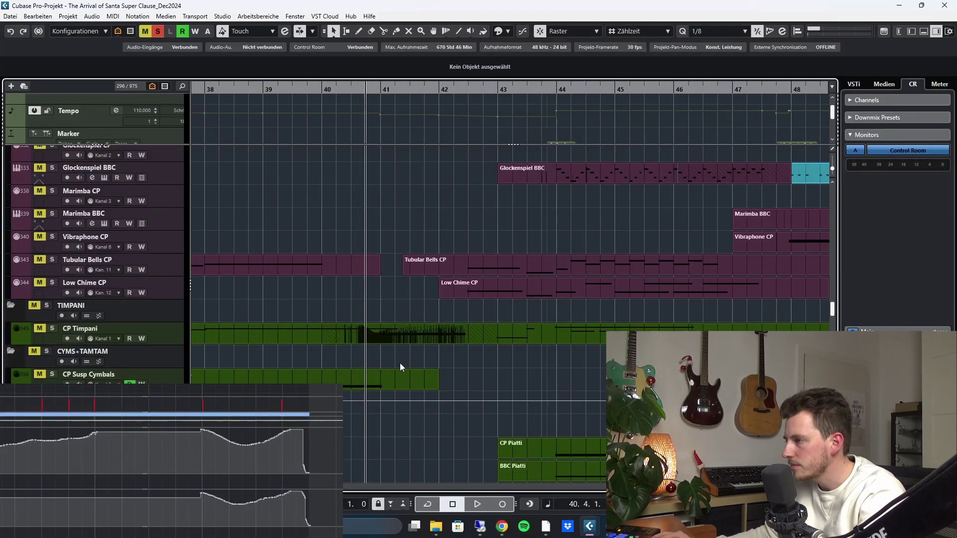
pyautogui.scroll(-3, 399, 363)
pyautogui.scroll(9, 387, 363)
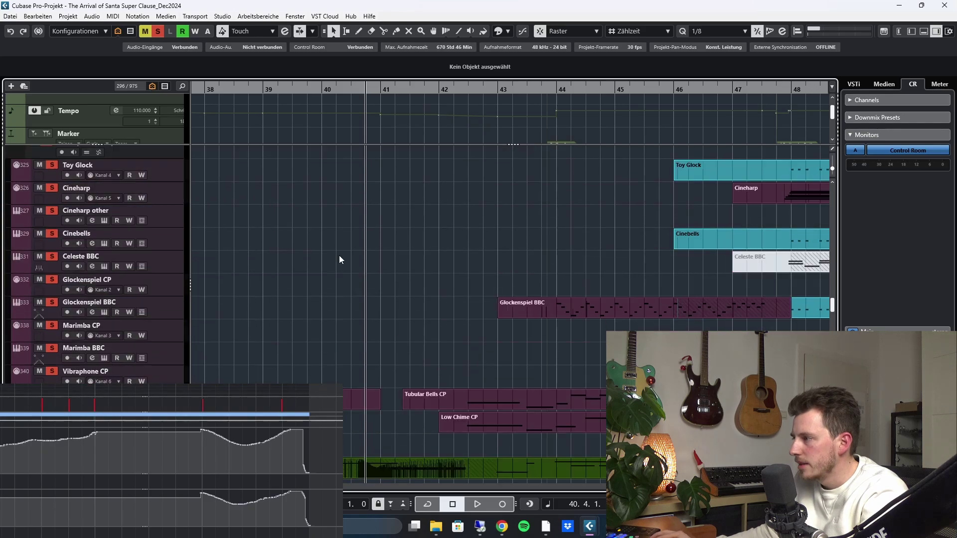
pyautogui.scroll(-3, 340, 257)
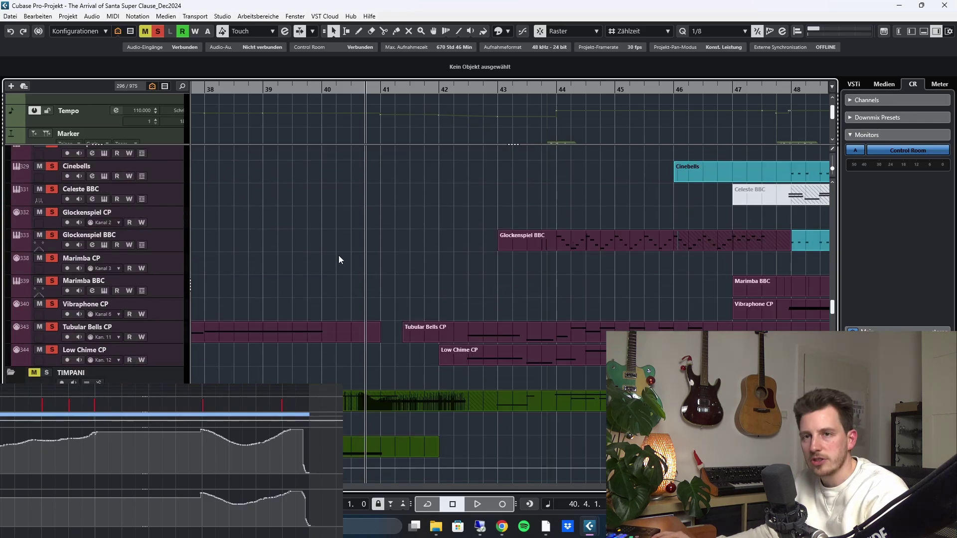
pyautogui.scroll(-8, 319, 279)
pyautogui.press('space')
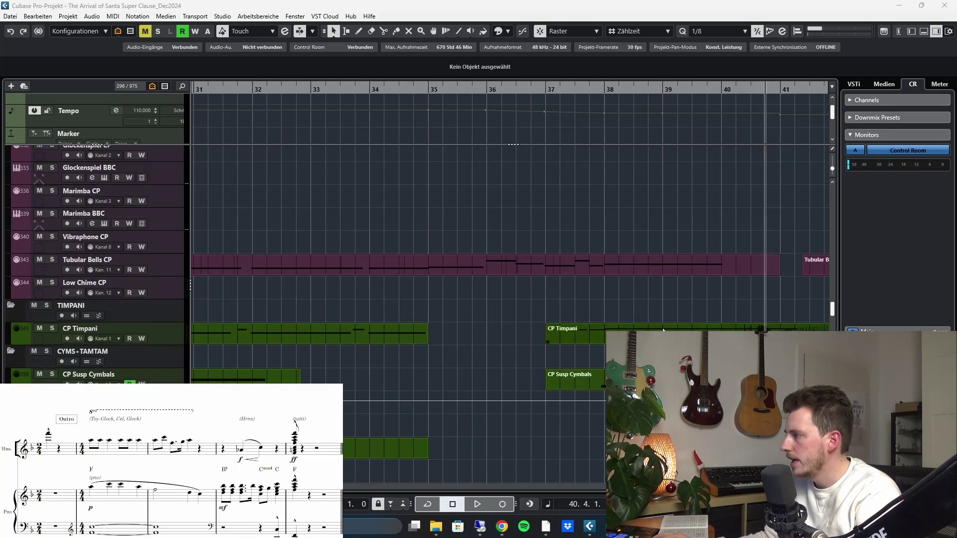
# Solo the TRUMPETS folder, play from just before bar 44, and stop past bar 46
pyautogui.click(653, 306)
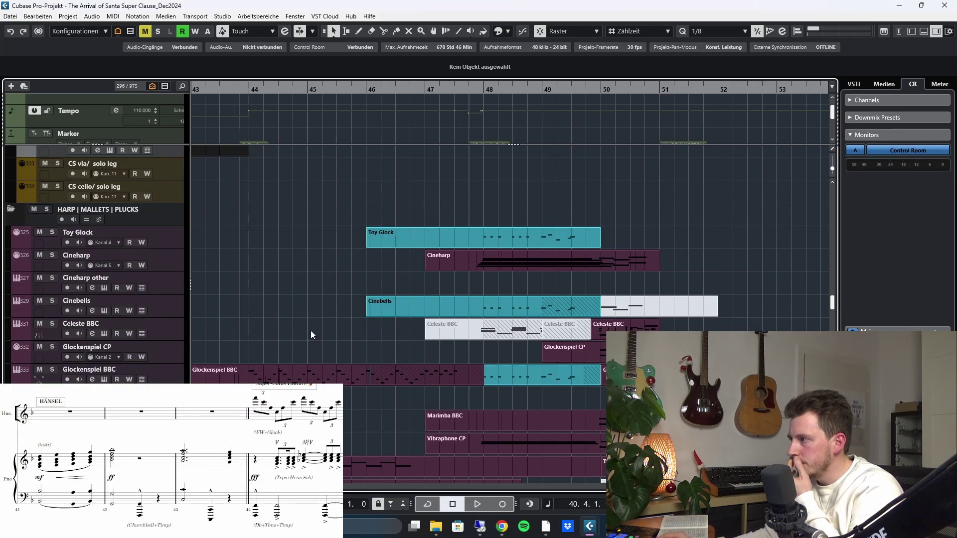
pyautogui.scroll(6, 331, 335)
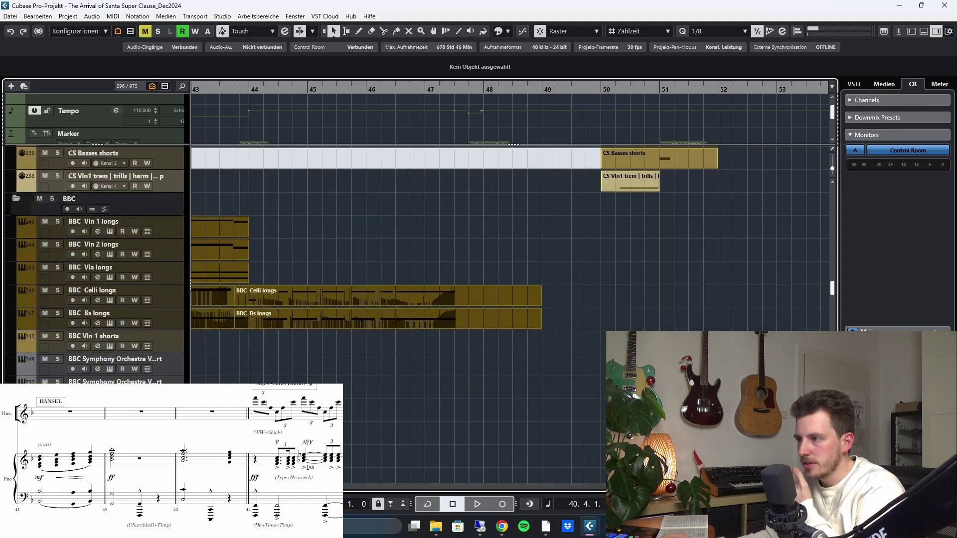
pyautogui.scroll(10, 331, 334)
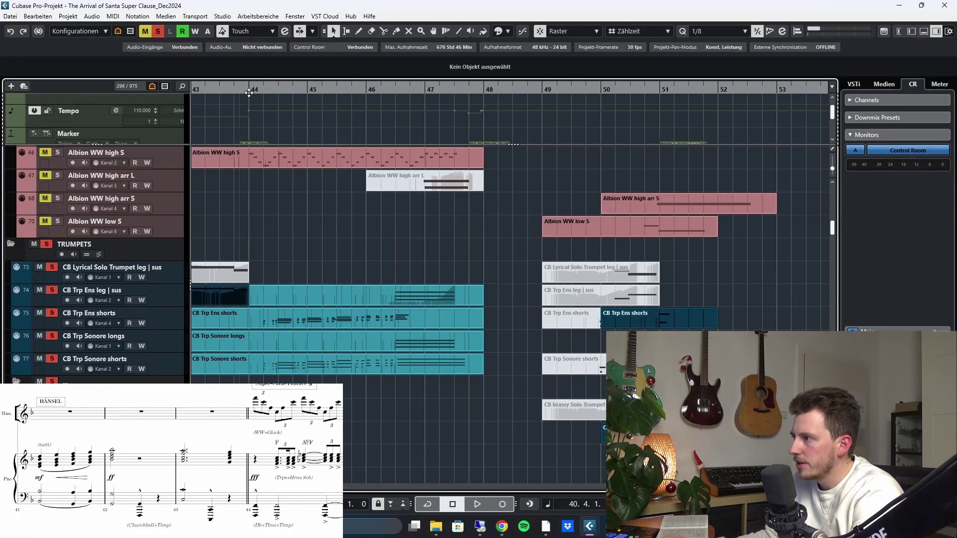
pyautogui.click(246, 90)
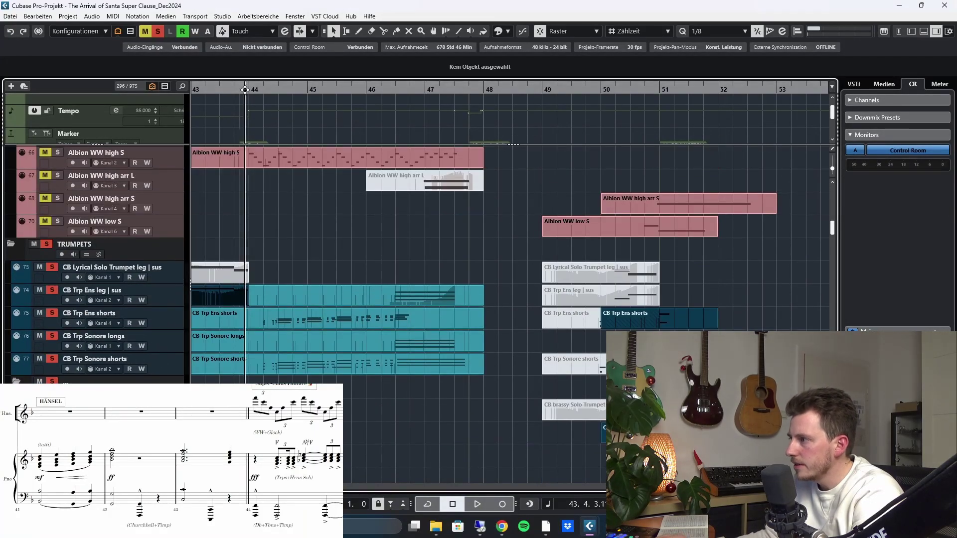
pyautogui.press('space')
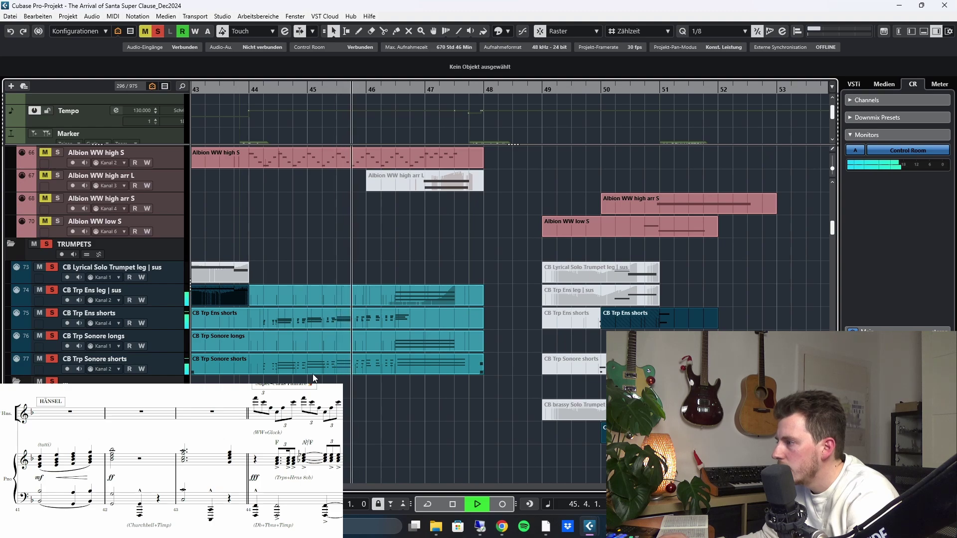
pyautogui.scroll(3, 314, 374)
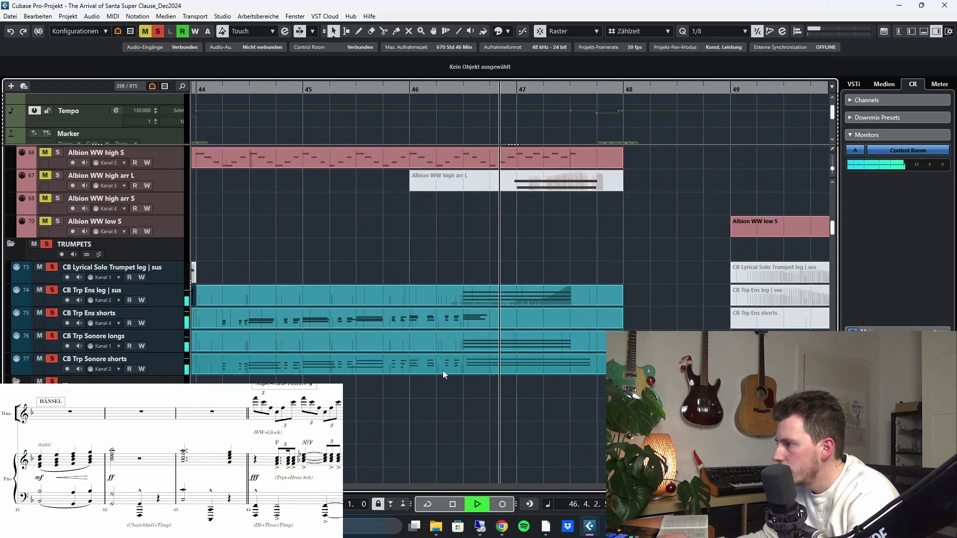
pyautogui.press('space')
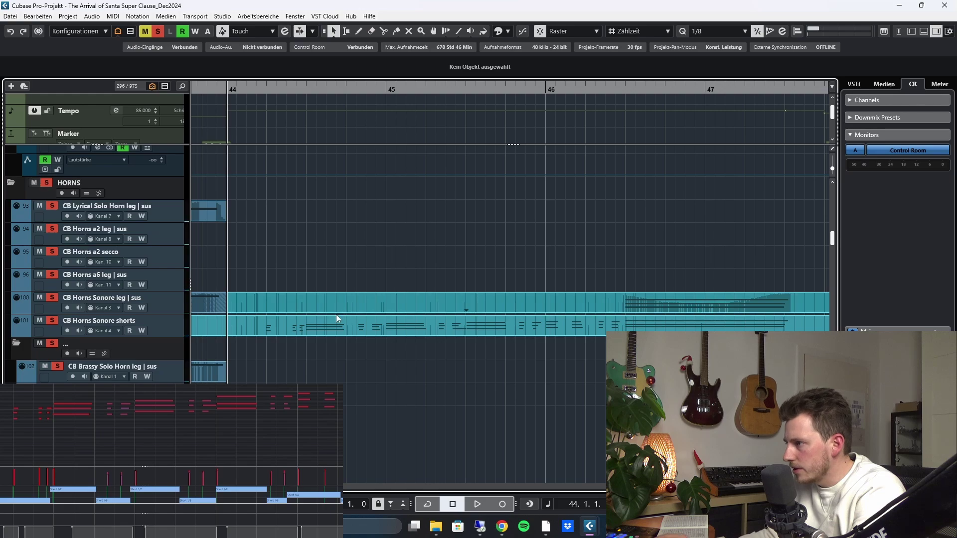
# Add the HORNS folder to the solos, play from 44.1.1, and stop around bar 48
pyautogui.press('space')
pyautogui.scroll(-2, 283, 353)
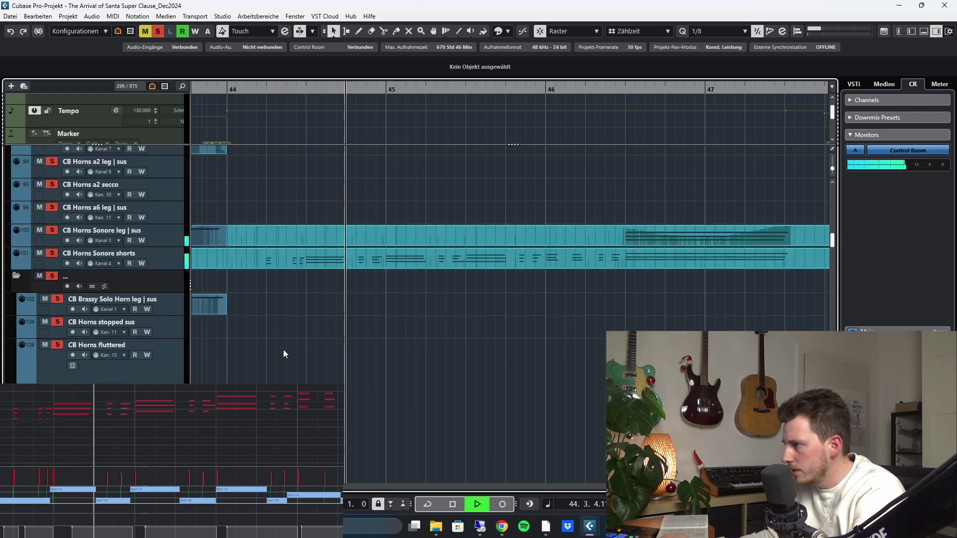
pyautogui.scroll(2, 283, 353)
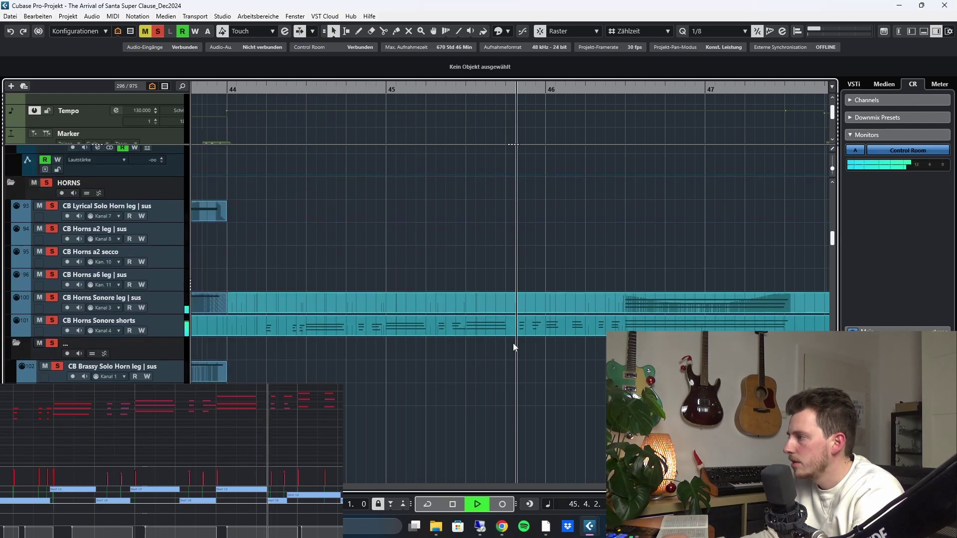
pyautogui.scroll(3, 600, 325)
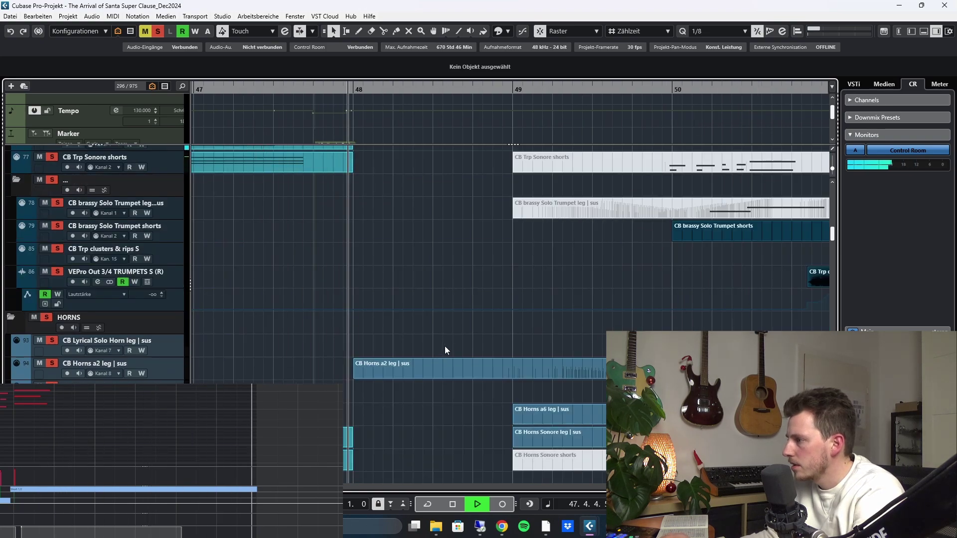
pyautogui.press('space')
# Add the LOW BRASS folder to the solos and play from 44.1.1
pyautogui.scroll(-5, 50, 260)
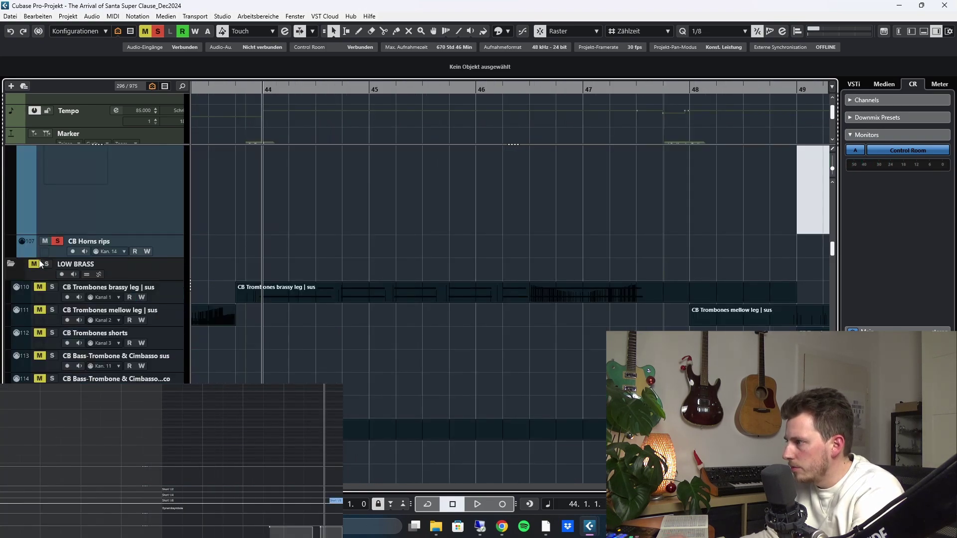
pyautogui.click(45, 264)
pyautogui.press('space')
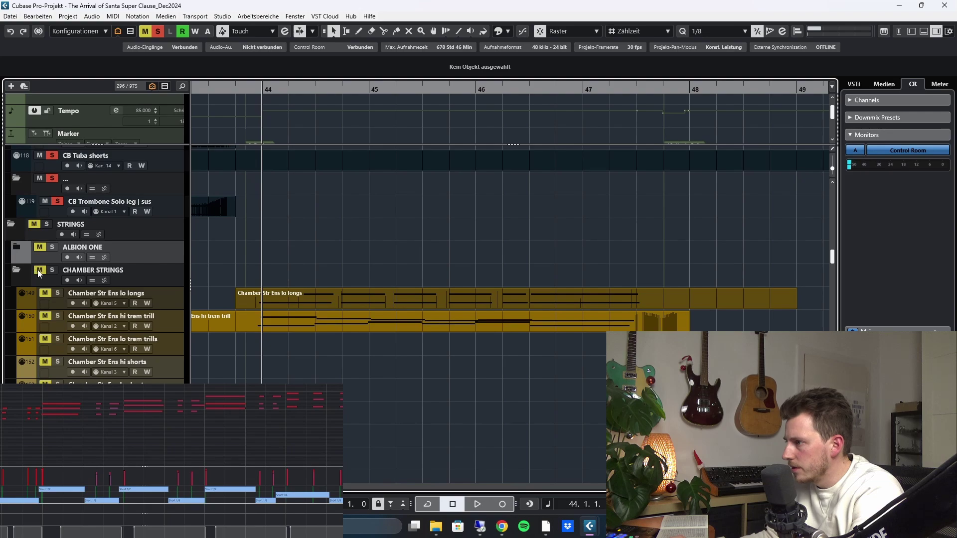
# Solo only the STRINGS folder, select the Chamber Str Ens hi trem trill part, play from 44.1.1, and stop past bar 46
pyautogui.click(38, 270)
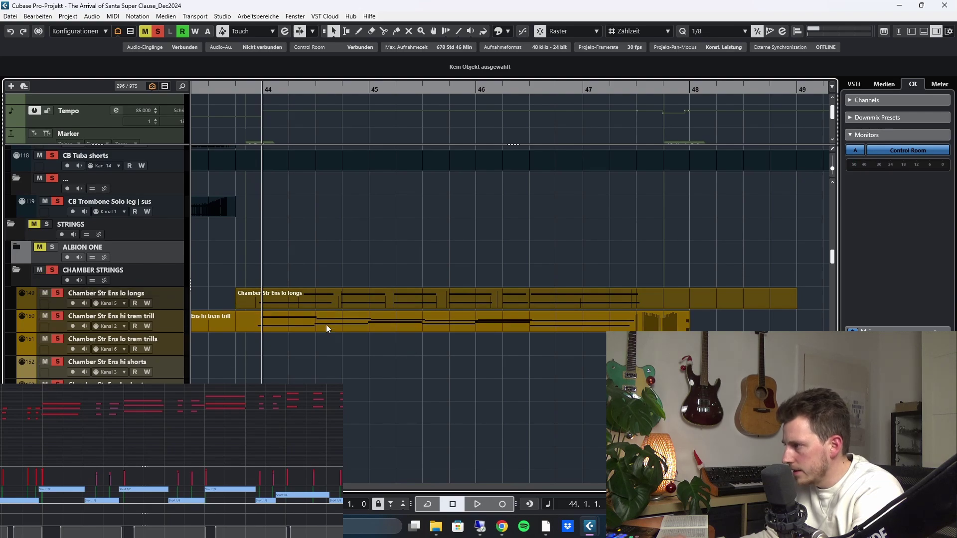
pyautogui.click(349, 319)
pyautogui.press('s')
pyautogui.press('space')
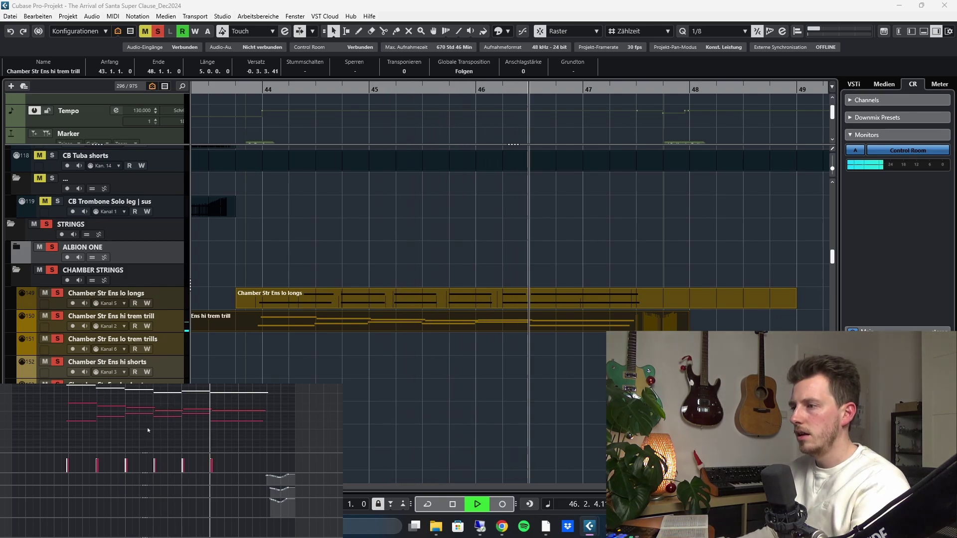
pyautogui.press('space')
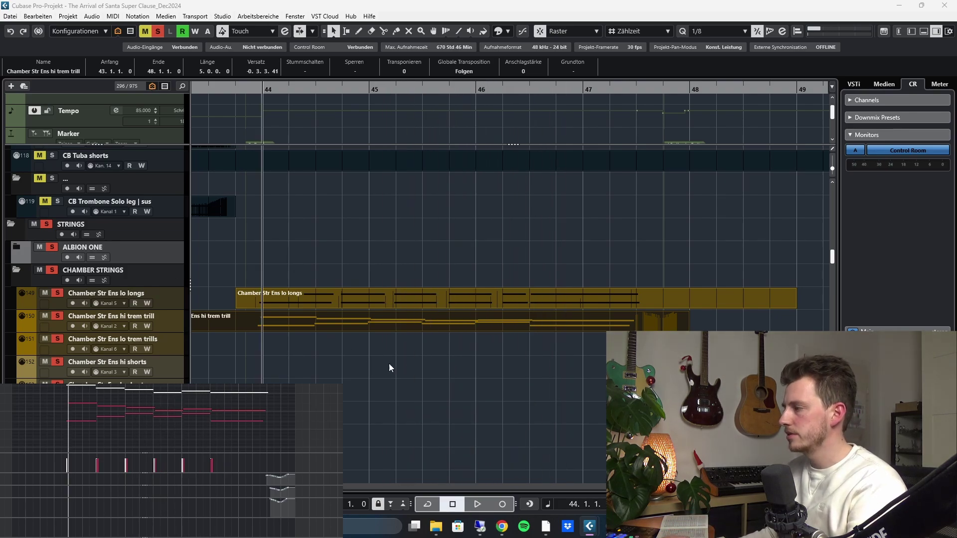
# Solo the Glockenspiel BBC track and the WOODWINDS folder, play from 44.1.1, and stop past bar 47
pyautogui.scroll(-5, 393, 391)
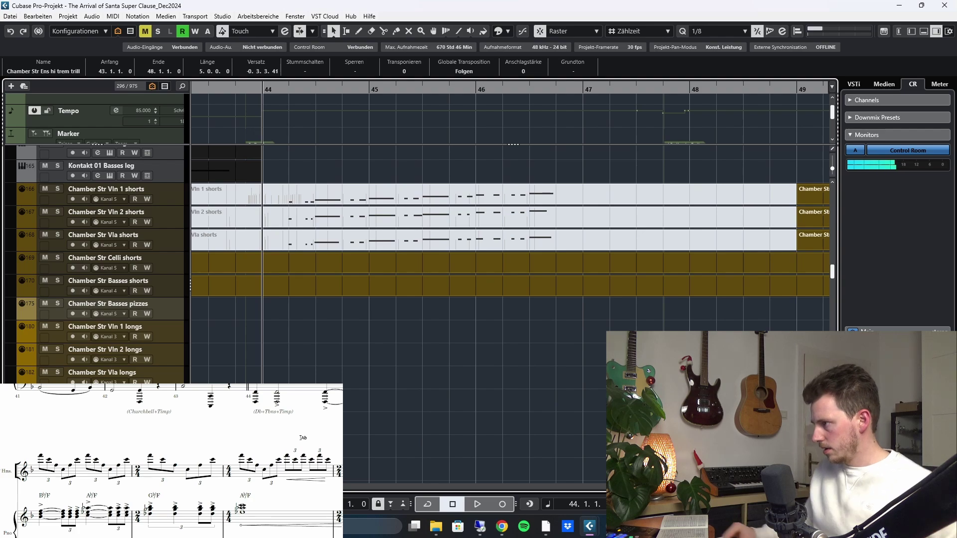
pyautogui.scroll(-15, 389, 364)
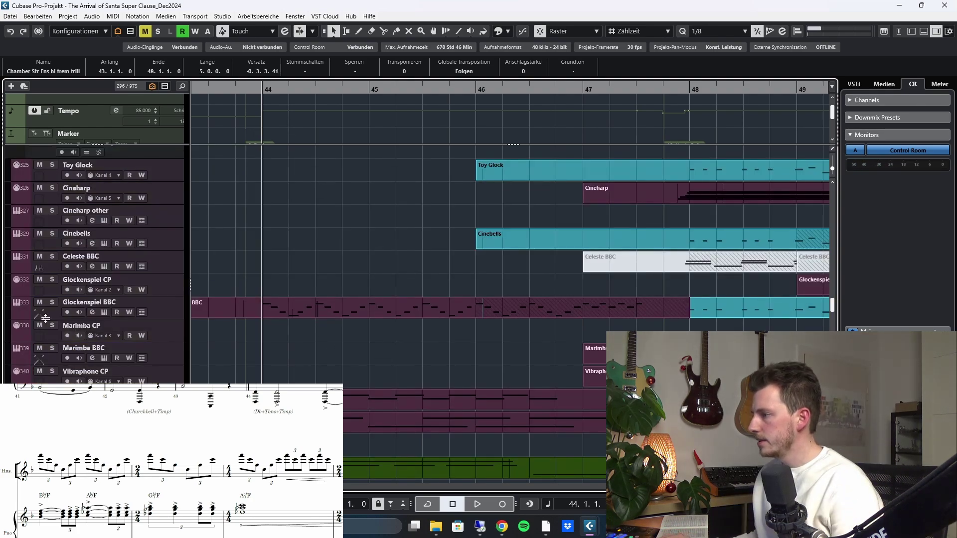
pyautogui.click(52, 302)
pyautogui.scroll(20, 451, 349)
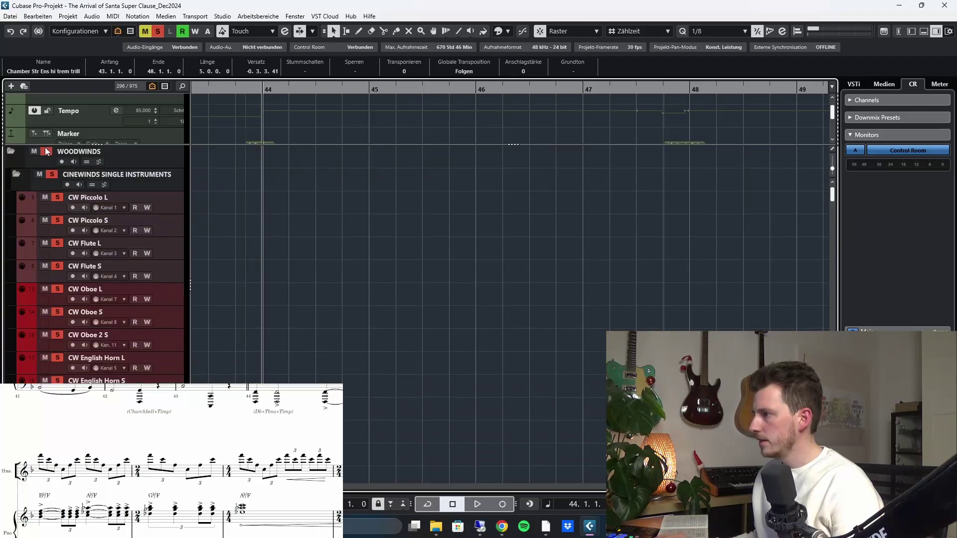
pyautogui.press('space')
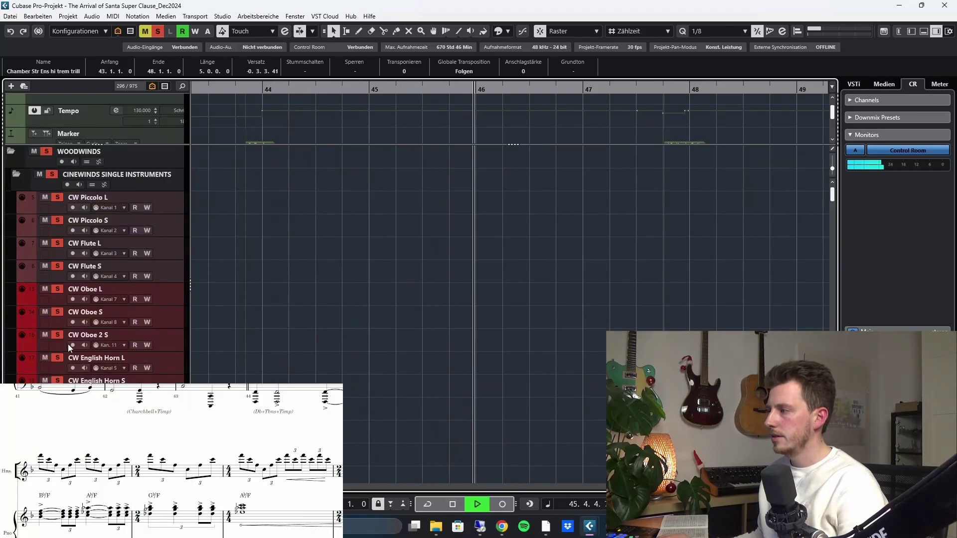
pyautogui.scroll(-8, 461, 299)
pyautogui.scroll(-6, 442, 301)
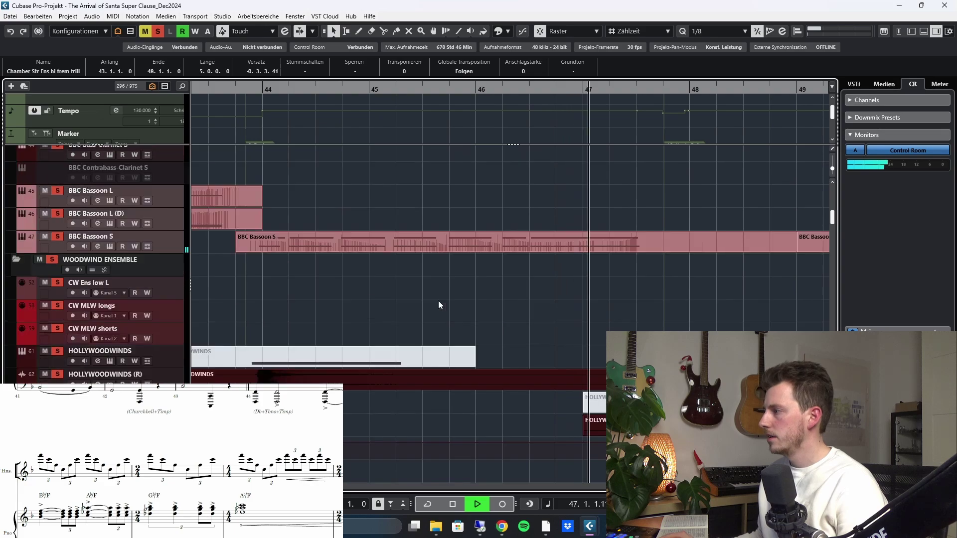
pyautogui.press('space')
# Solo the whole HARP | MALLETS | PLUCKS folder, play from 44.1.1, and stop past bar 45
pyautogui.scroll(-20, 438, 300)
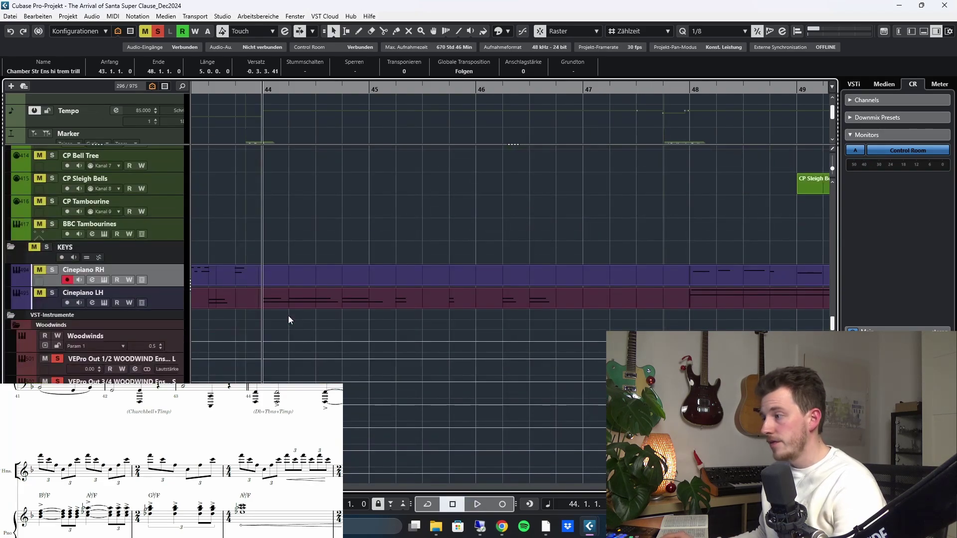
pyautogui.scroll(5, 290, 313)
pyautogui.scroll(10, 290, 313)
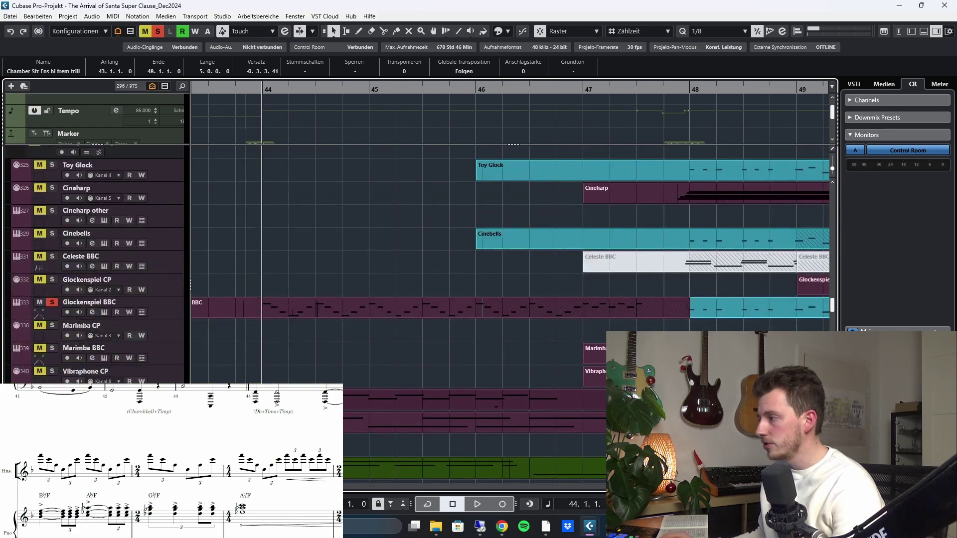
pyautogui.scroll(3, 214, 380)
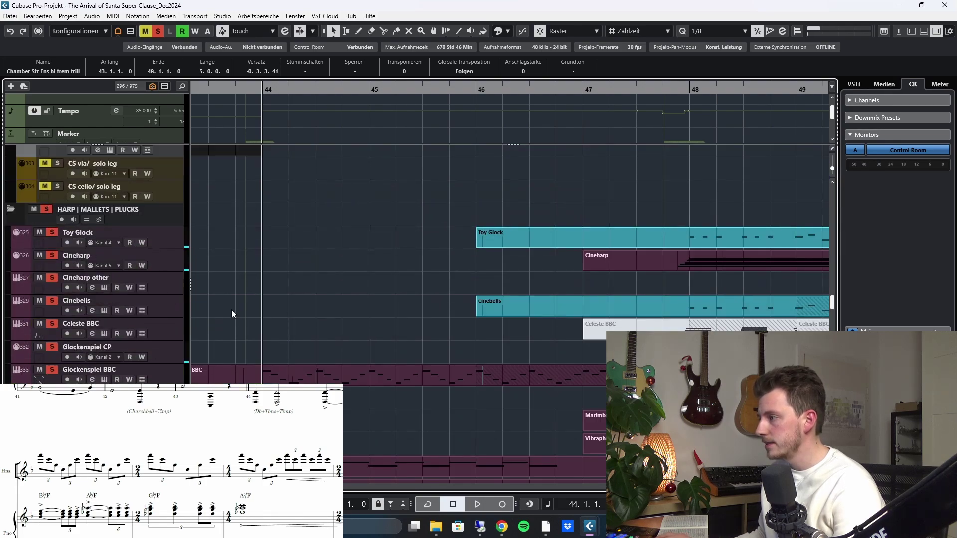
pyautogui.scroll(-12, 303, 311)
pyautogui.press('space')
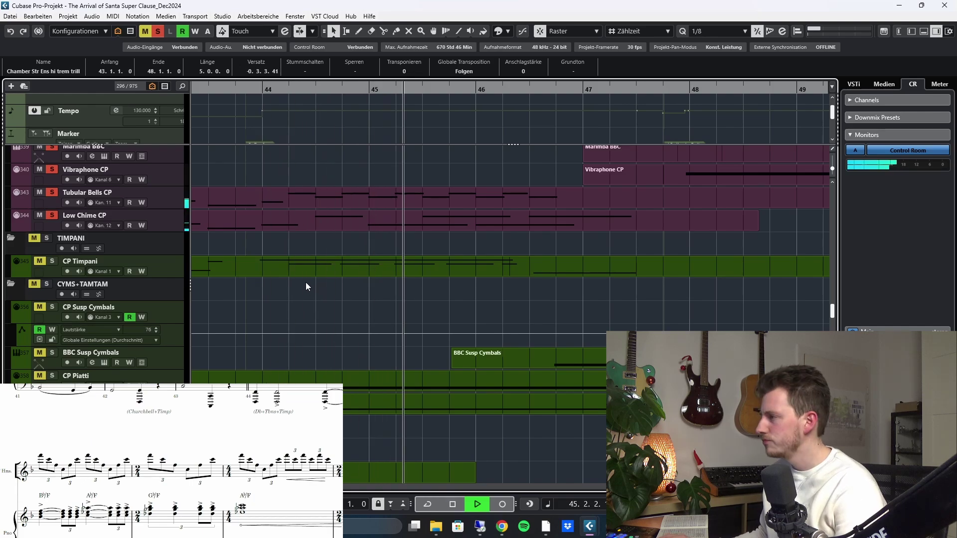
pyautogui.press('space')
# Add the TIMPANI folder to the solos, play from 44.1.1, and stop past bar 45
pyautogui.scroll(-3, 319, 258)
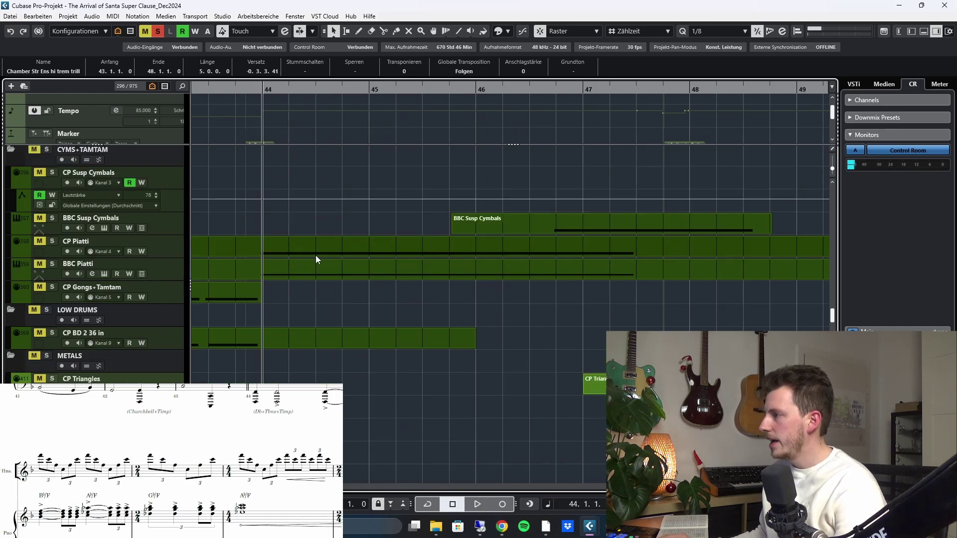
pyautogui.scroll(3, 309, 257)
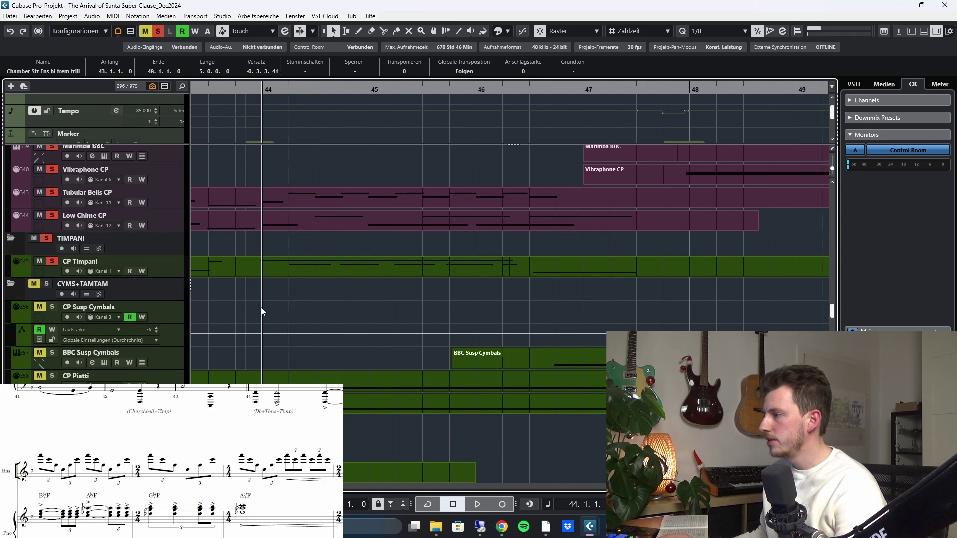
pyautogui.press('space')
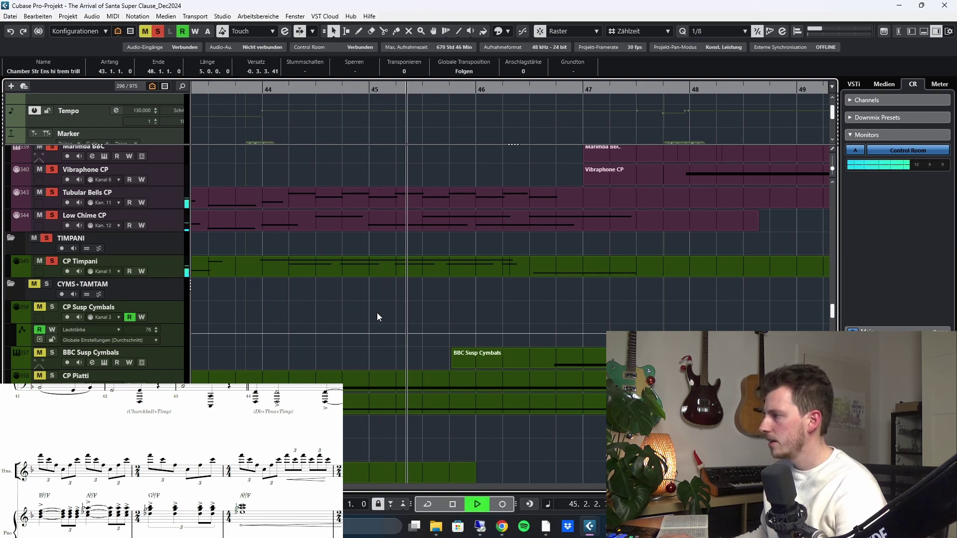
pyautogui.press('space')
# Clear all solos and play the full orchestra from 43.3.1
pyautogui.scroll(-3, 254, 273)
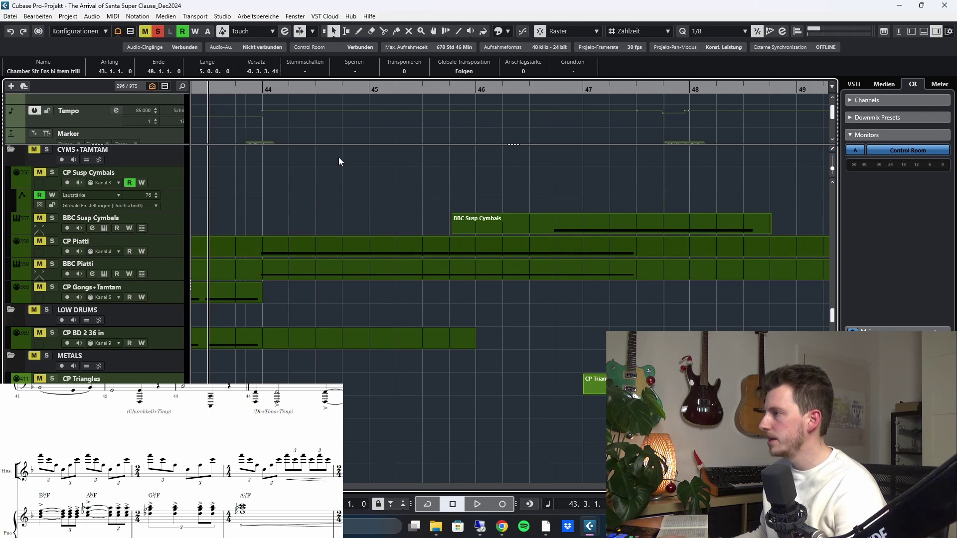
pyautogui.click(158, 31)
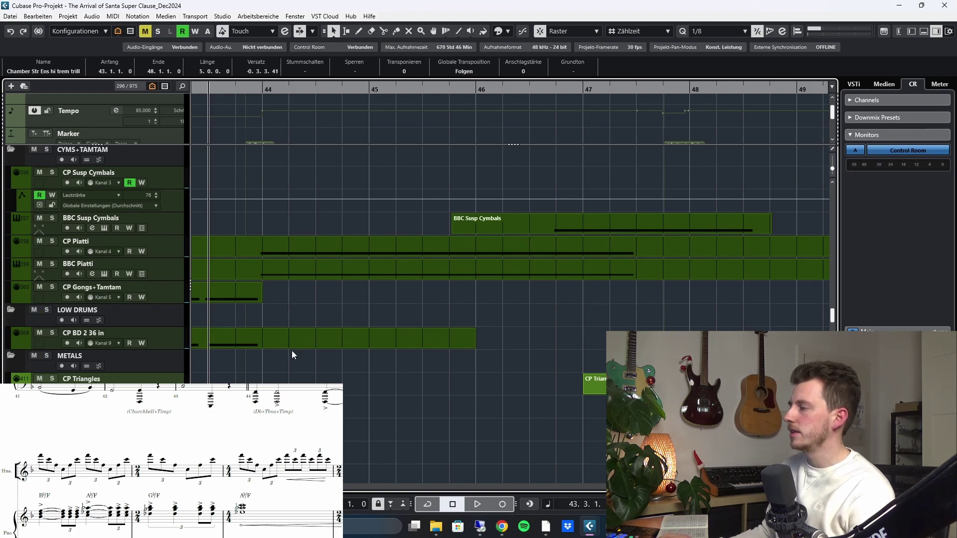
pyautogui.press('space')
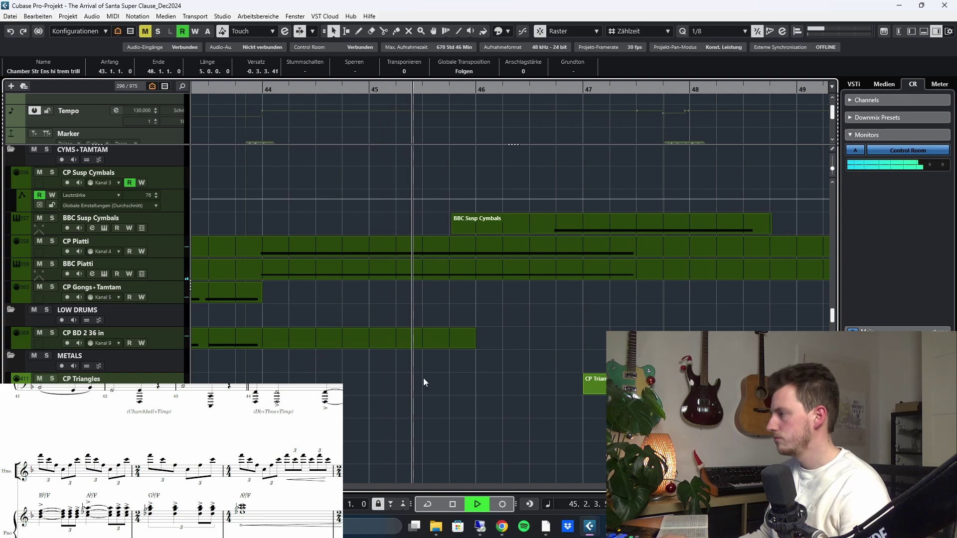
# Follow the full-orchestra playback across the string and mallet tracks through the transition into the outro, and stop it past bar 50
pyautogui.keyDown('ctrl'); pyautogui.scroll(-2, 421, 356); pyautogui.keyUp('ctrl')
pyautogui.scroll(10, 422, 357)
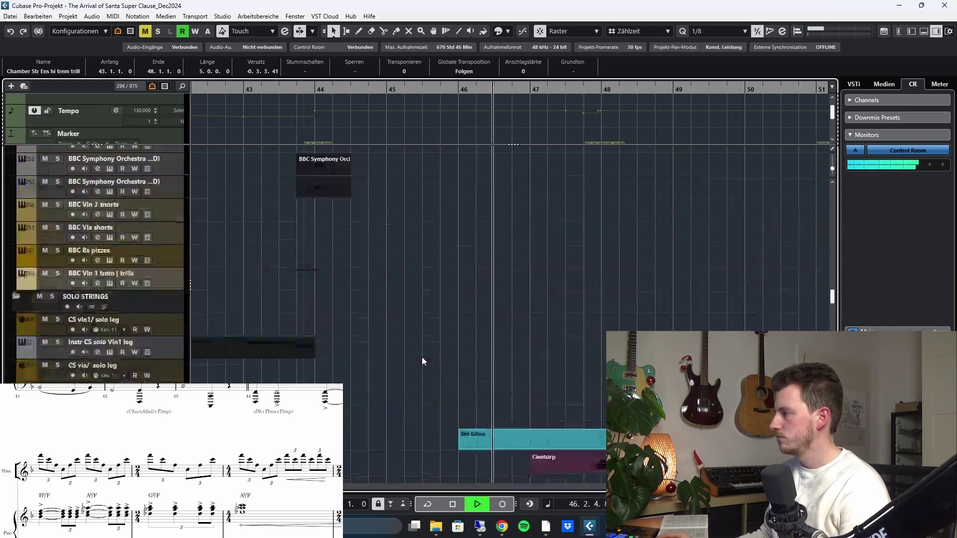
pyautogui.scroll(4, 421, 357)
pyautogui.scroll(3, 421, 356)
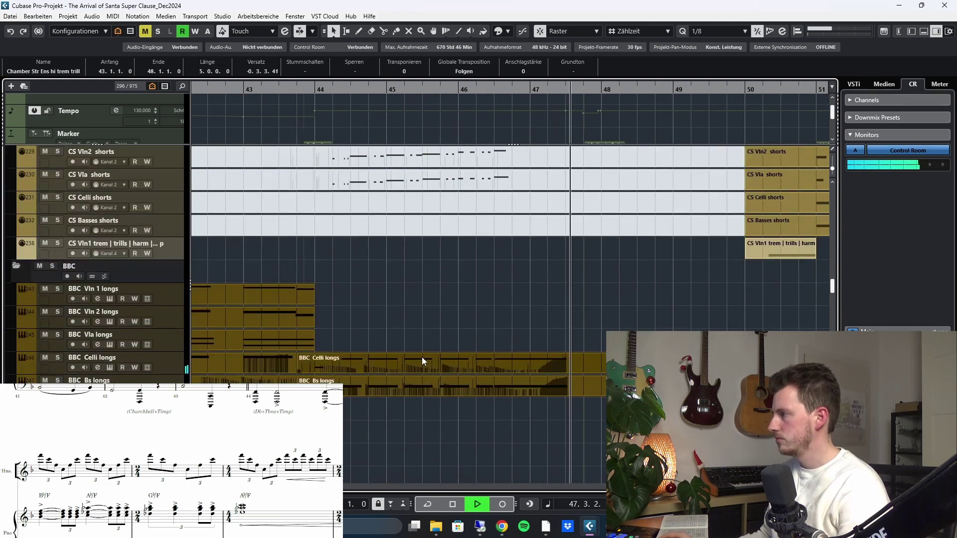
pyautogui.press('f')
pyautogui.scroll(-8, 421, 356)
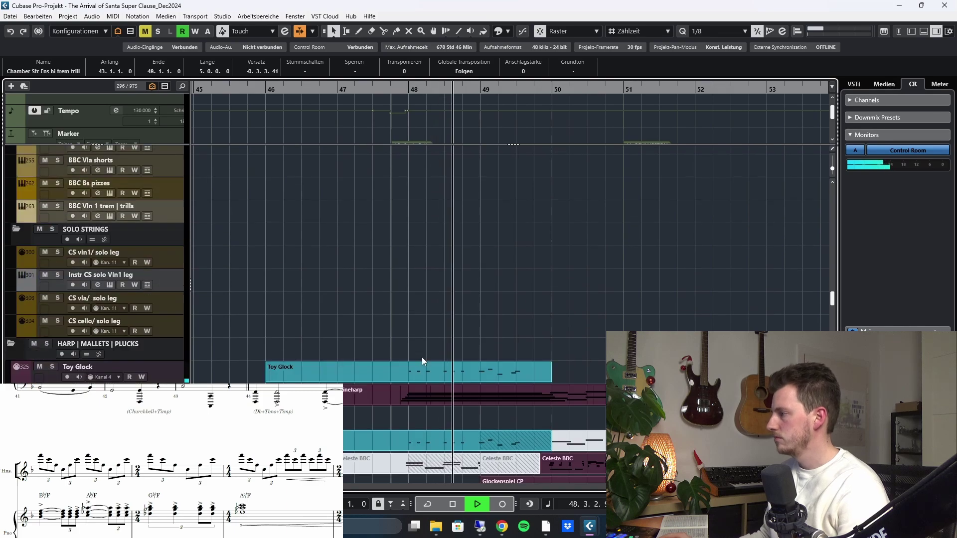
pyautogui.scroll(-3, 423, 357)
pyautogui.scroll(-3, 430, 376)
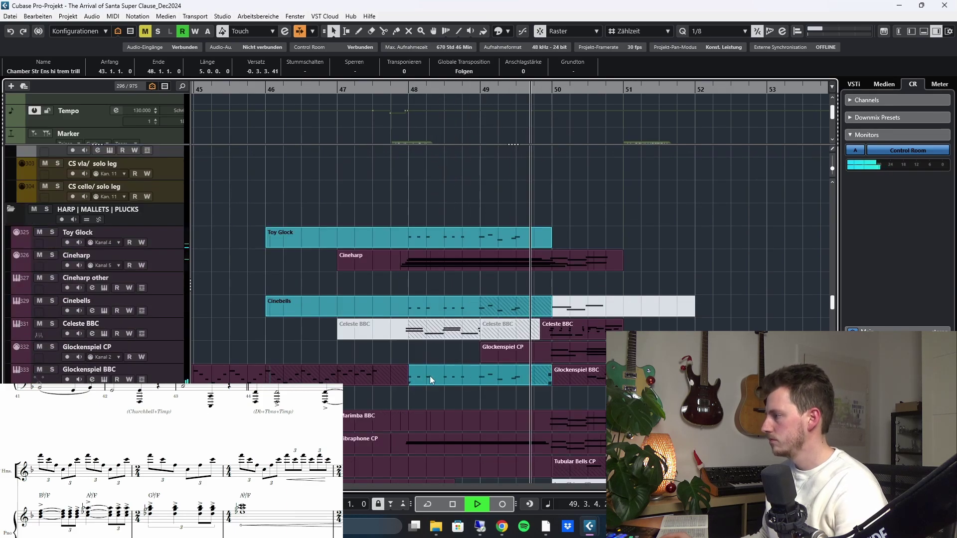
pyautogui.scroll(-6, 429, 375)
pyautogui.scroll(3, 429, 376)
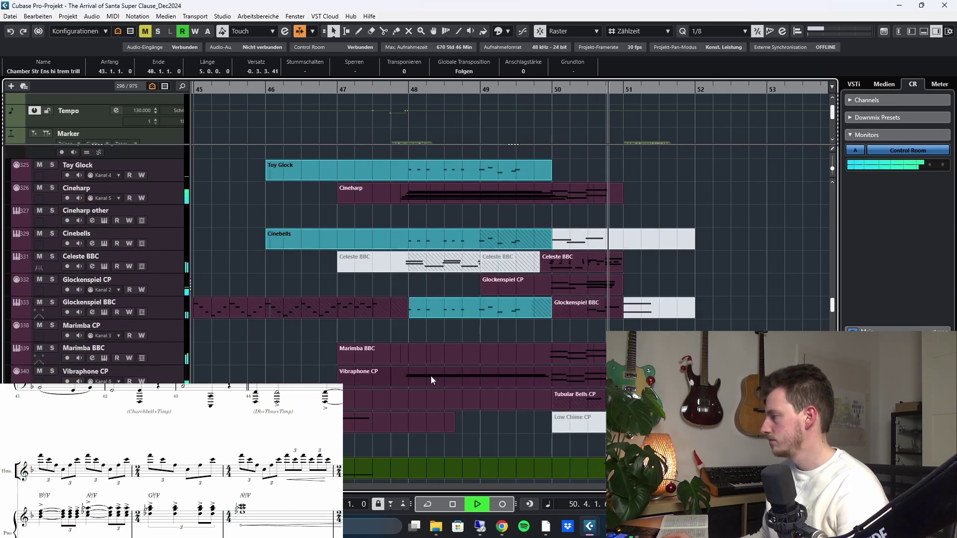
pyautogui.press('space')
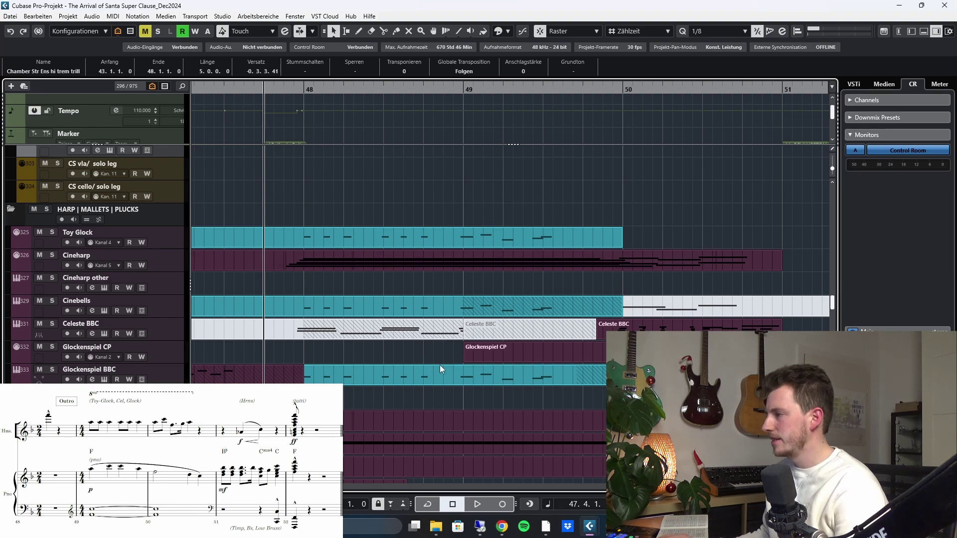
# Deselect all events, play the outro with the full orchestra from 47.4.1 while reviewing the instrument tracks, and stop past bar 52
pyautogui.click(307, 193)
pyautogui.scroll(-6, 309, 200)
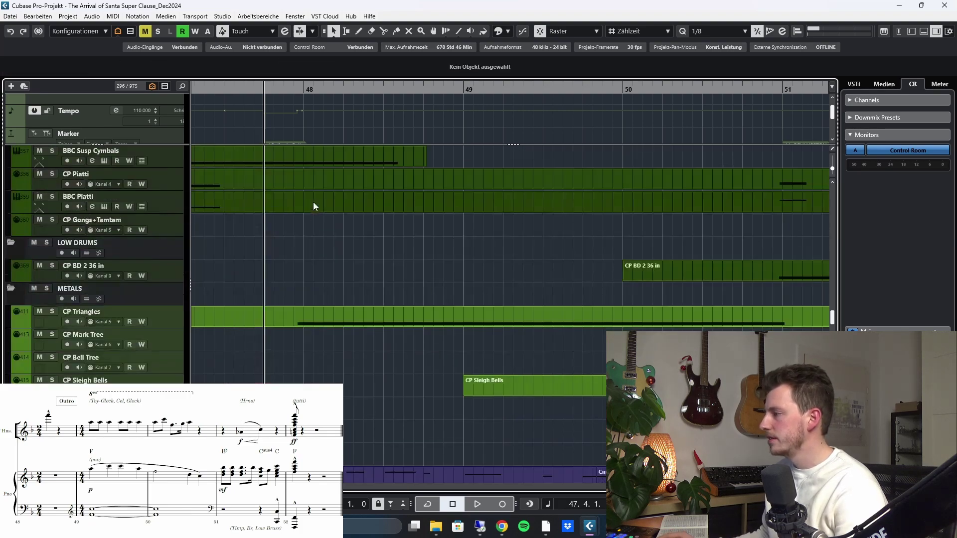
pyautogui.scroll(-3, 316, 204)
pyautogui.press('space')
pyautogui.scroll(10, 318, 207)
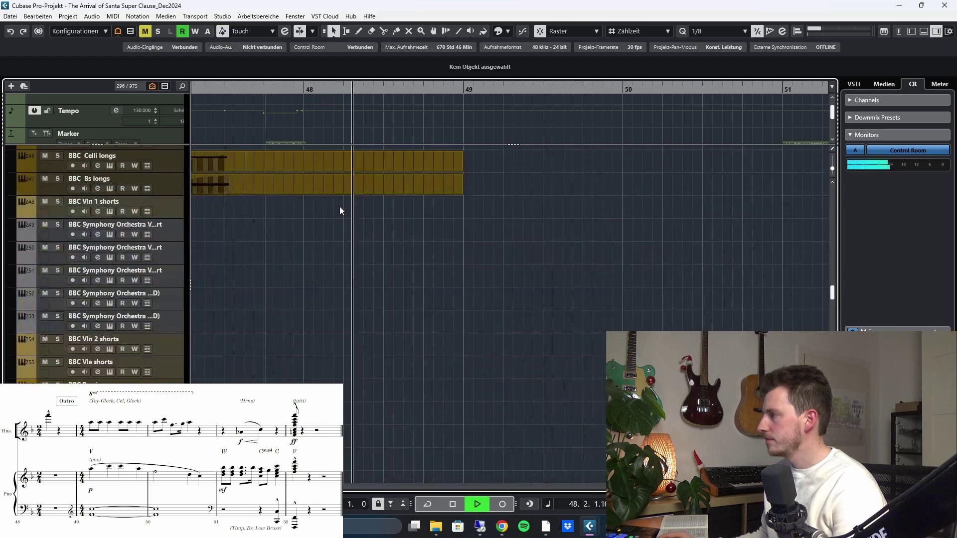
pyautogui.scroll(20, 341, 211)
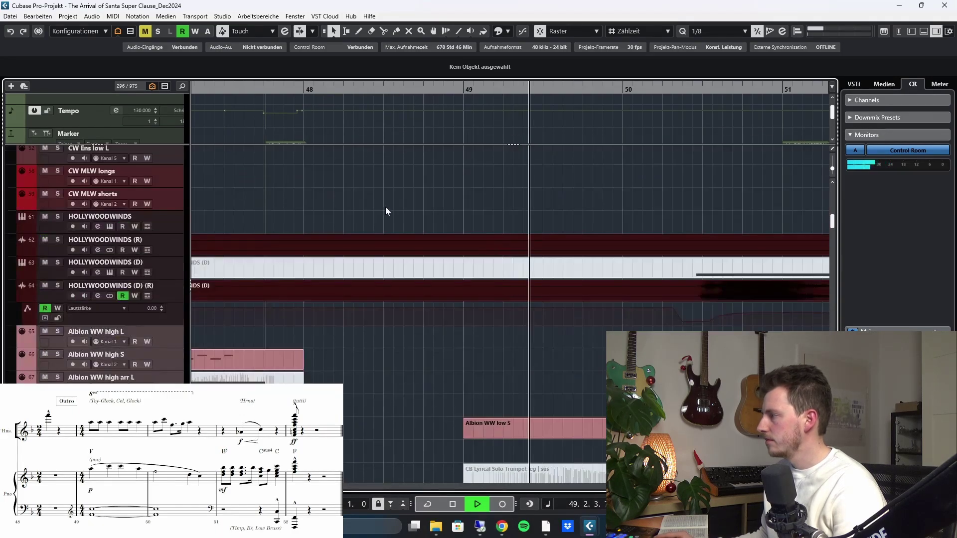
pyautogui.scroll(15, 389, 210)
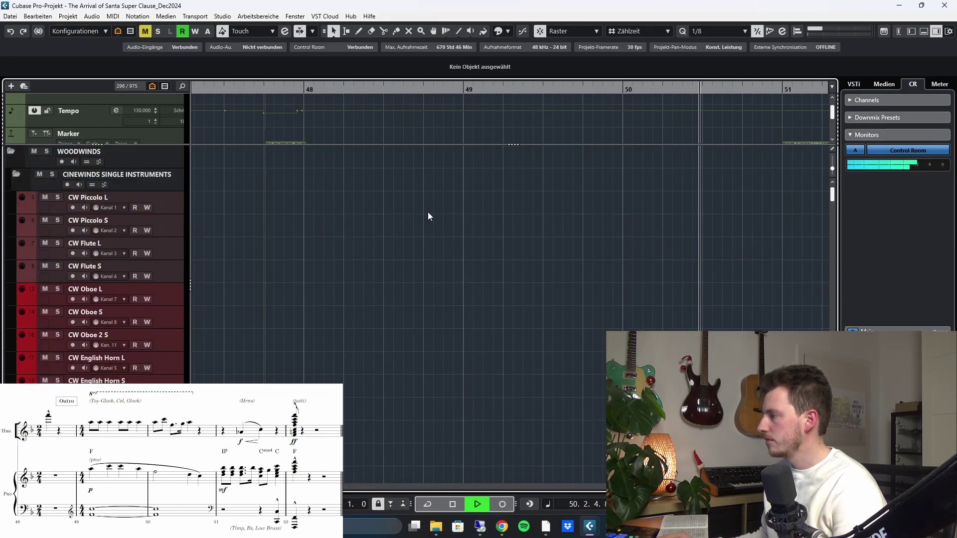
pyautogui.scroll(-20, 421, 221)
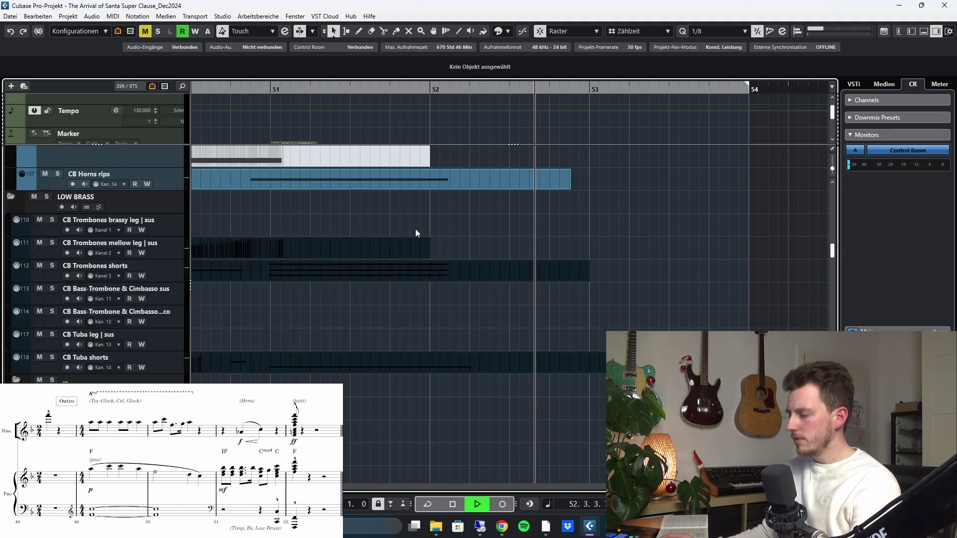
pyautogui.press('space')
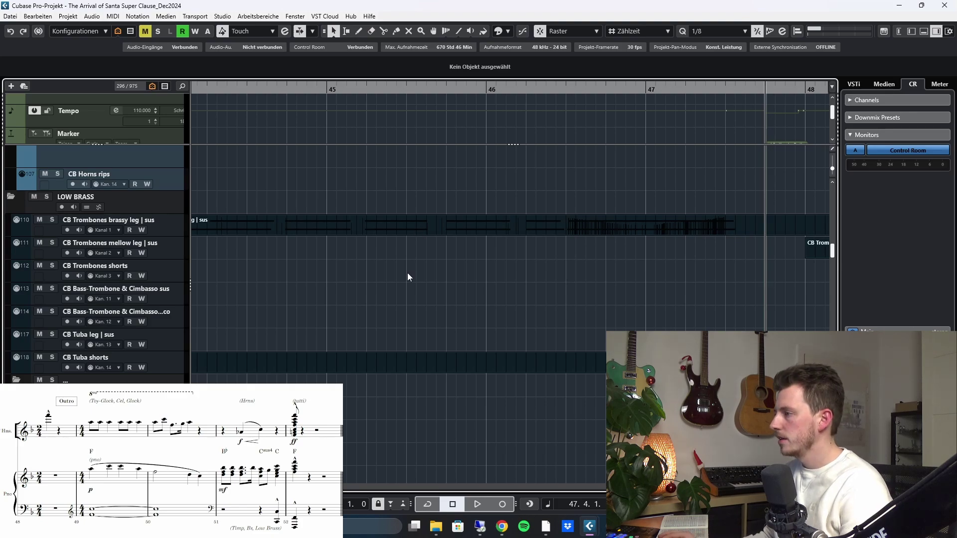
# Examine the whole arrangement across the brass, horn, mallet and percussion tracks, and return the playhead to the project start
pyautogui.press('g')
pyautogui.press('g')
pyautogui.press('g')
pyautogui.press('g')
pyautogui.press('g')
pyautogui.press('g')
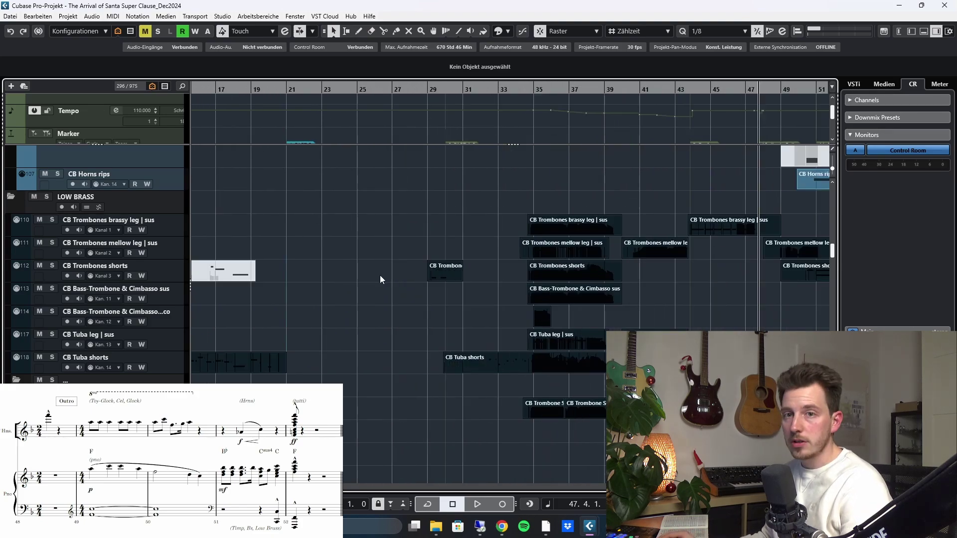
pyautogui.press('g')
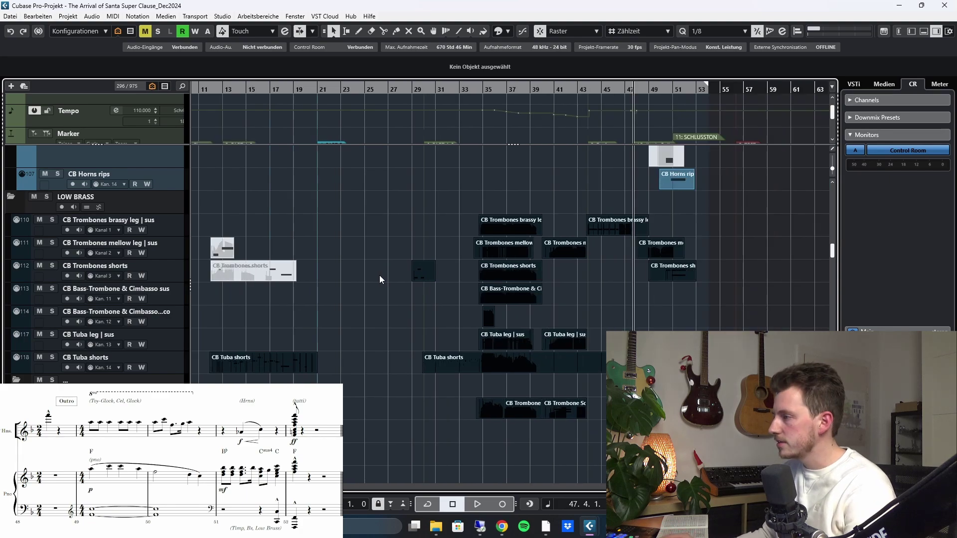
pyautogui.hscroll(-6, 379, 277)
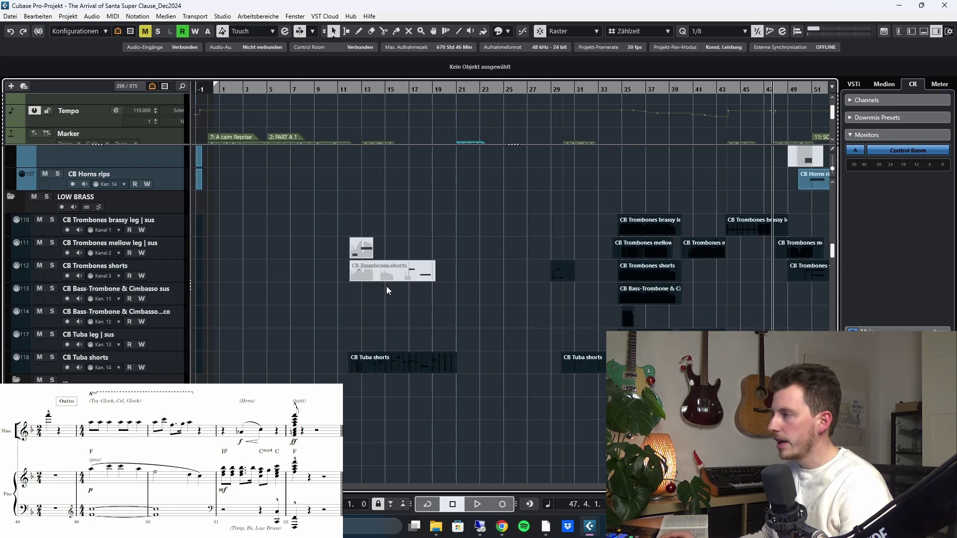
pyautogui.scroll(10, 388, 287)
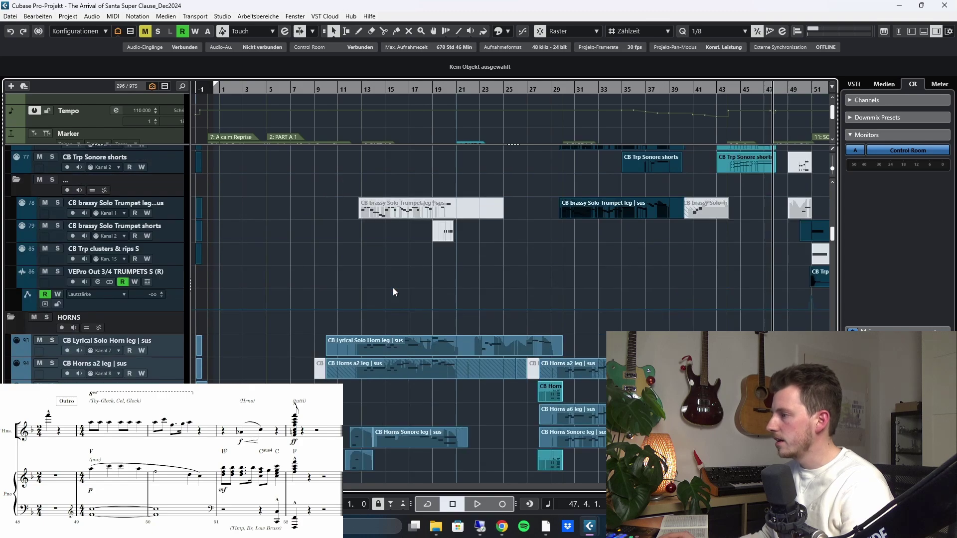
pyautogui.scroll(-3, 389, 286)
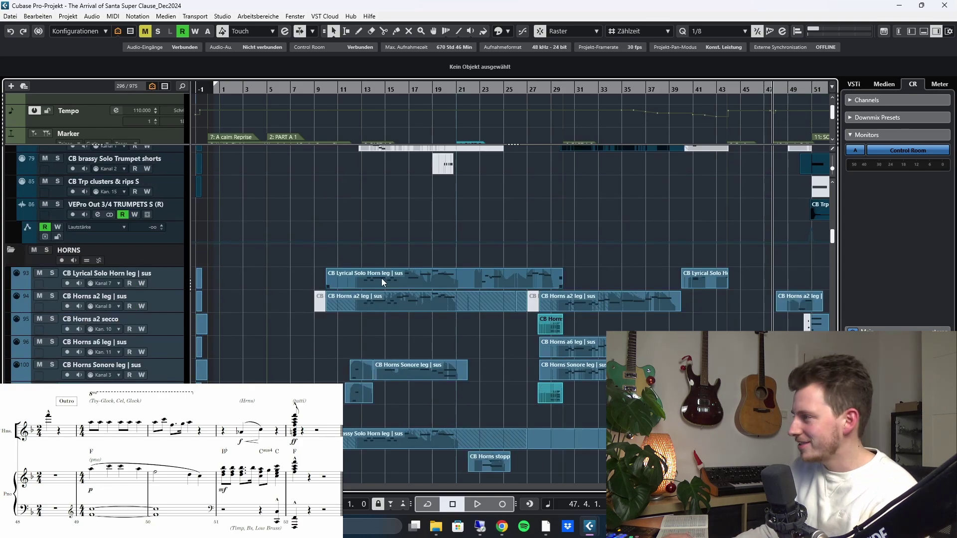
pyautogui.scroll(-3, 382, 280)
pyautogui.scroll(-15, 384, 290)
pyautogui.press('Home')
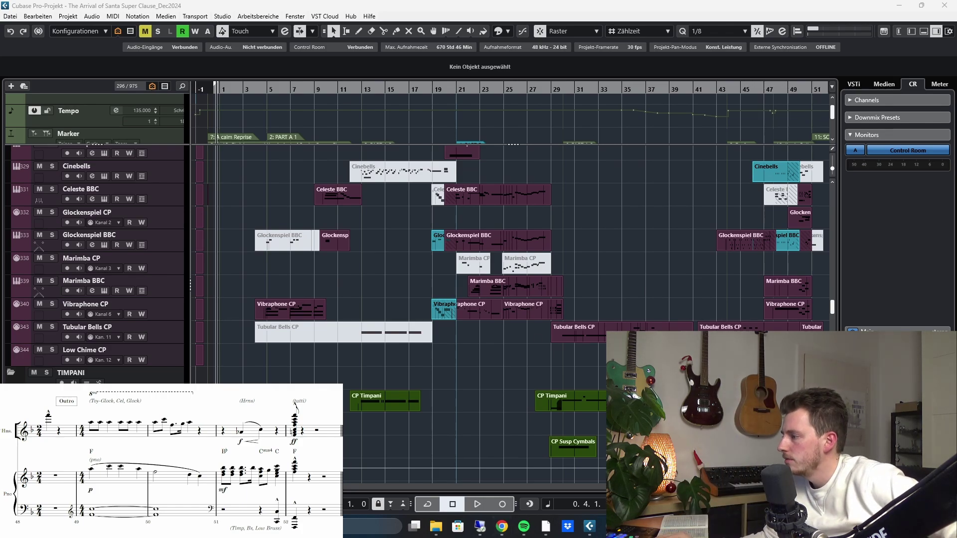
# Switch to Spotify, pause the current track, start the top result "The Arrival of Santa Super-Claus", and pause it
pyautogui.click(524, 527)
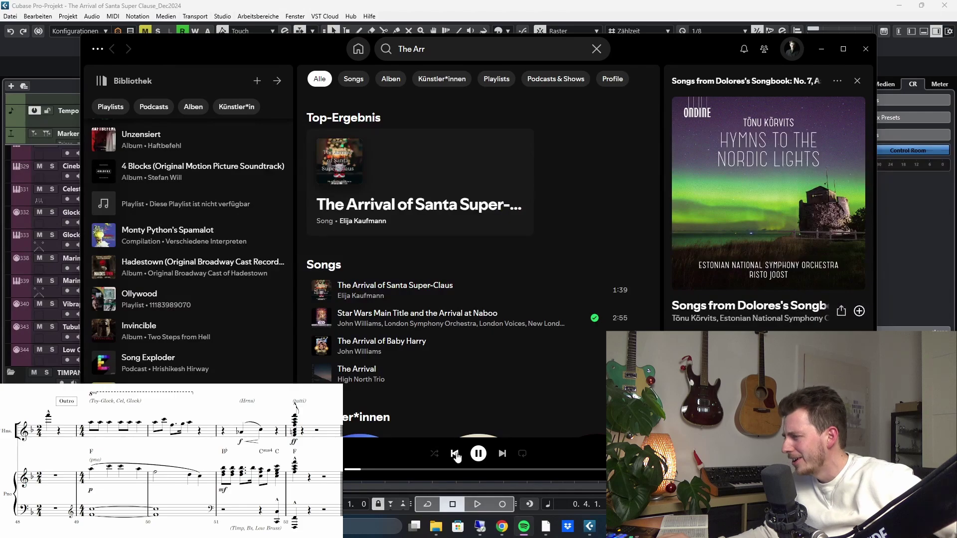
pyautogui.click(476, 455)
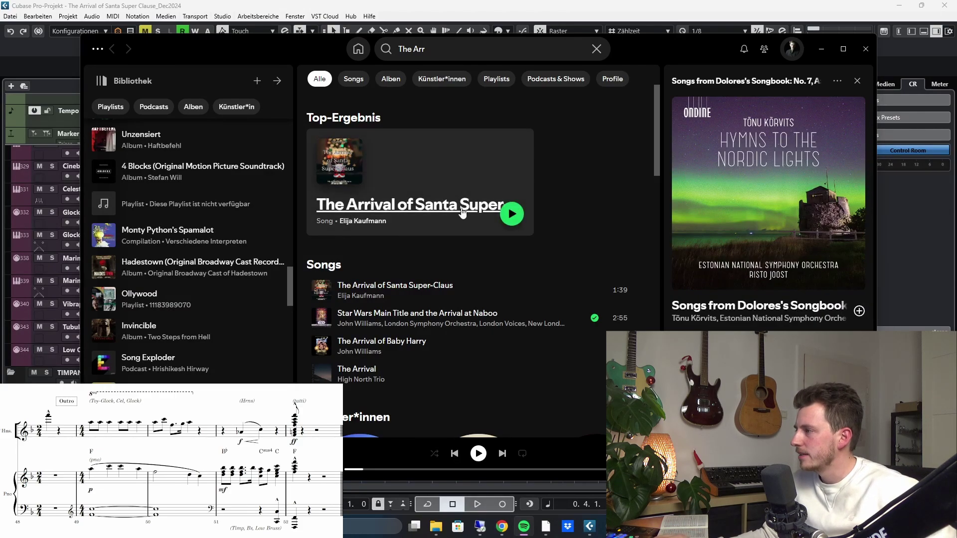
pyautogui.click(502, 211)
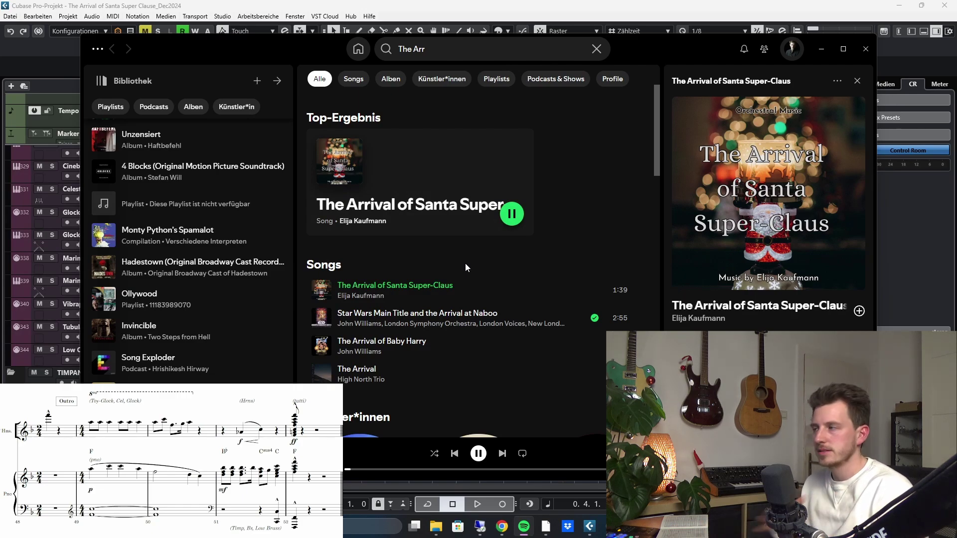
pyautogui.click(478, 454)
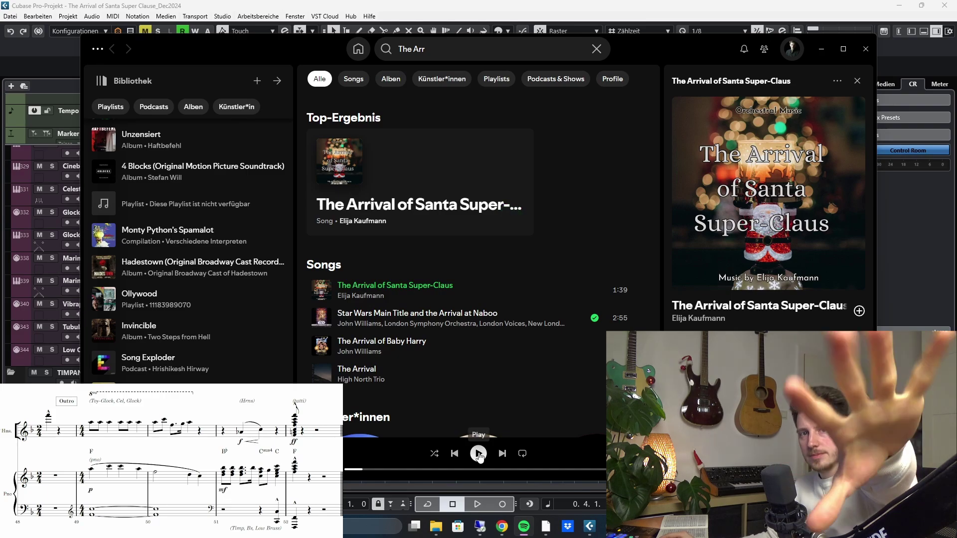